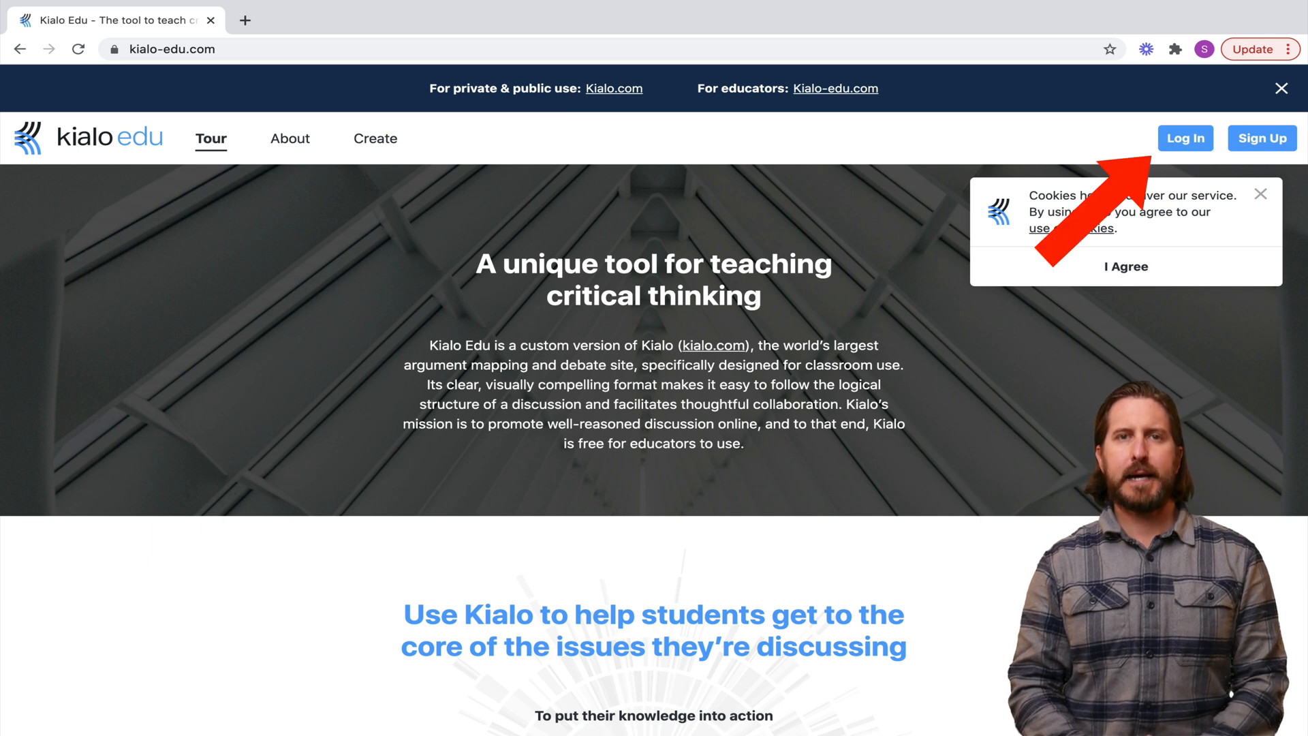
# Dismiss the cookie notice, sign up through a Google account, and enter a username
pyautogui.click(1126, 266)
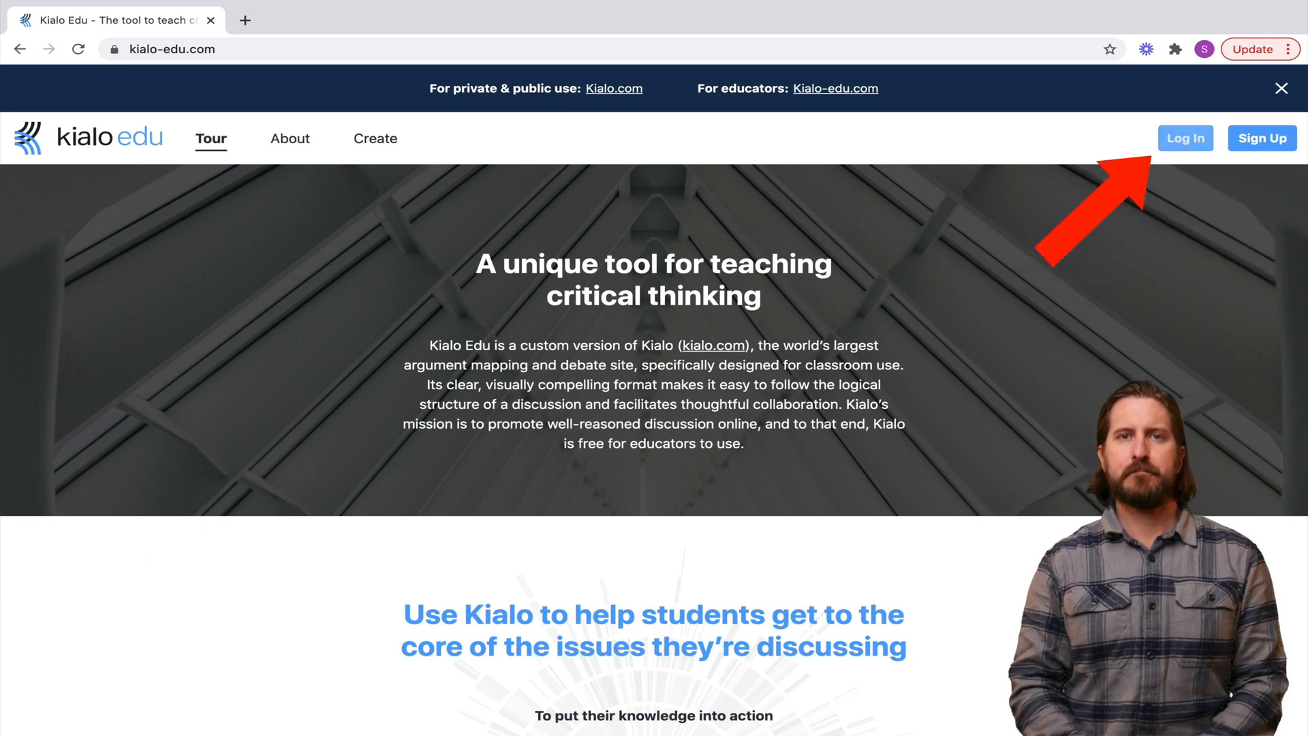
pyautogui.click(1186, 138)
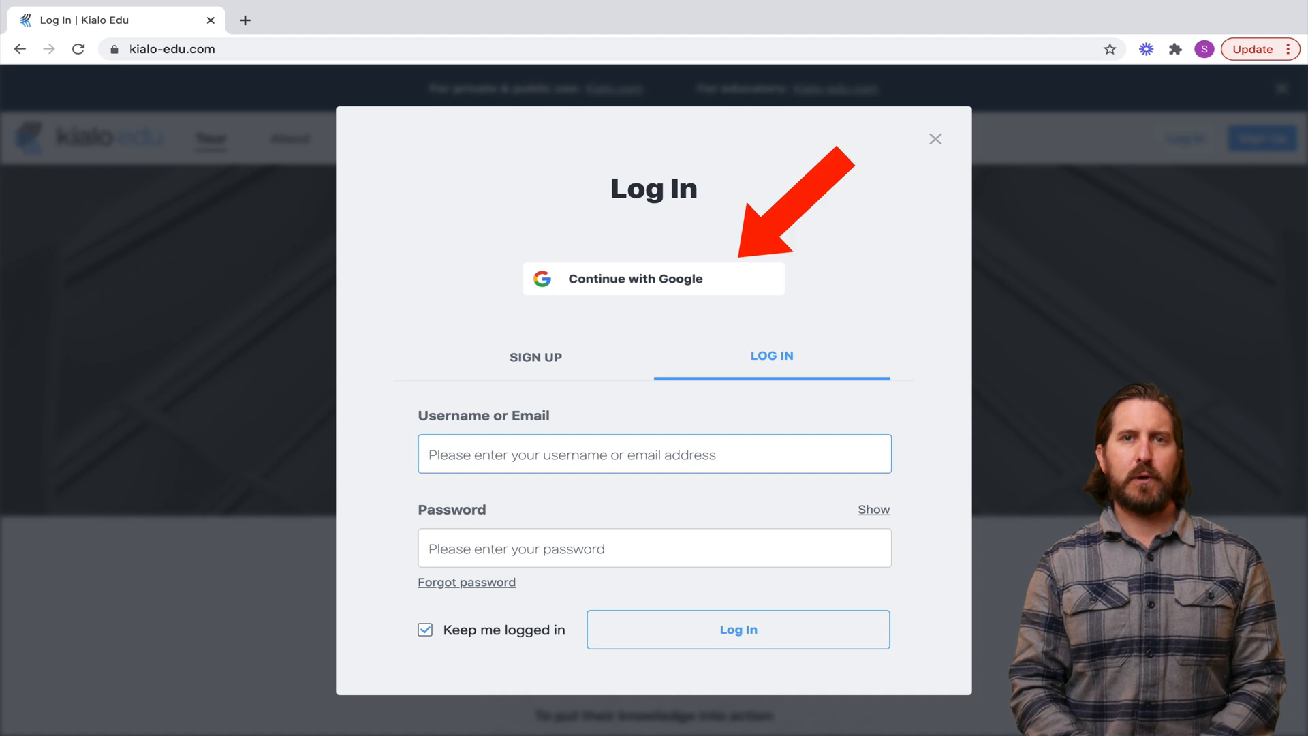
pyautogui.click(654, 278)
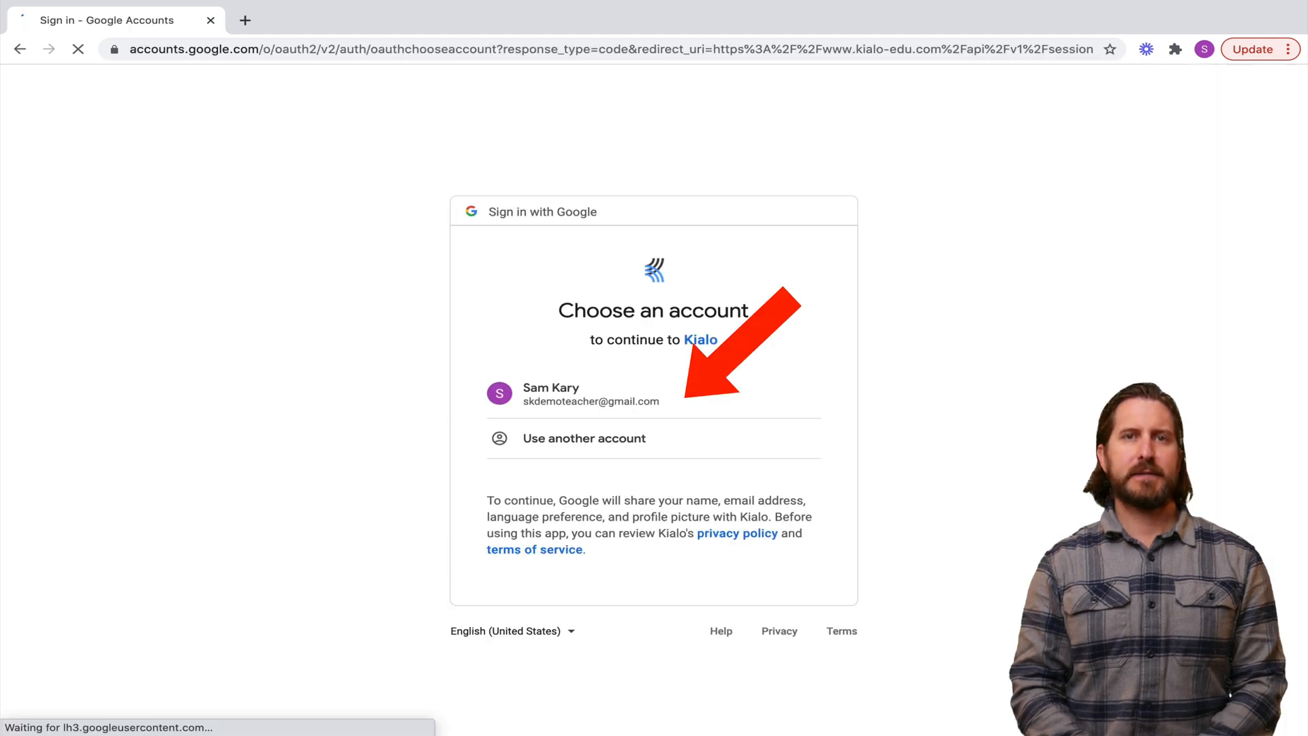
pyautogui.click(572, 394)
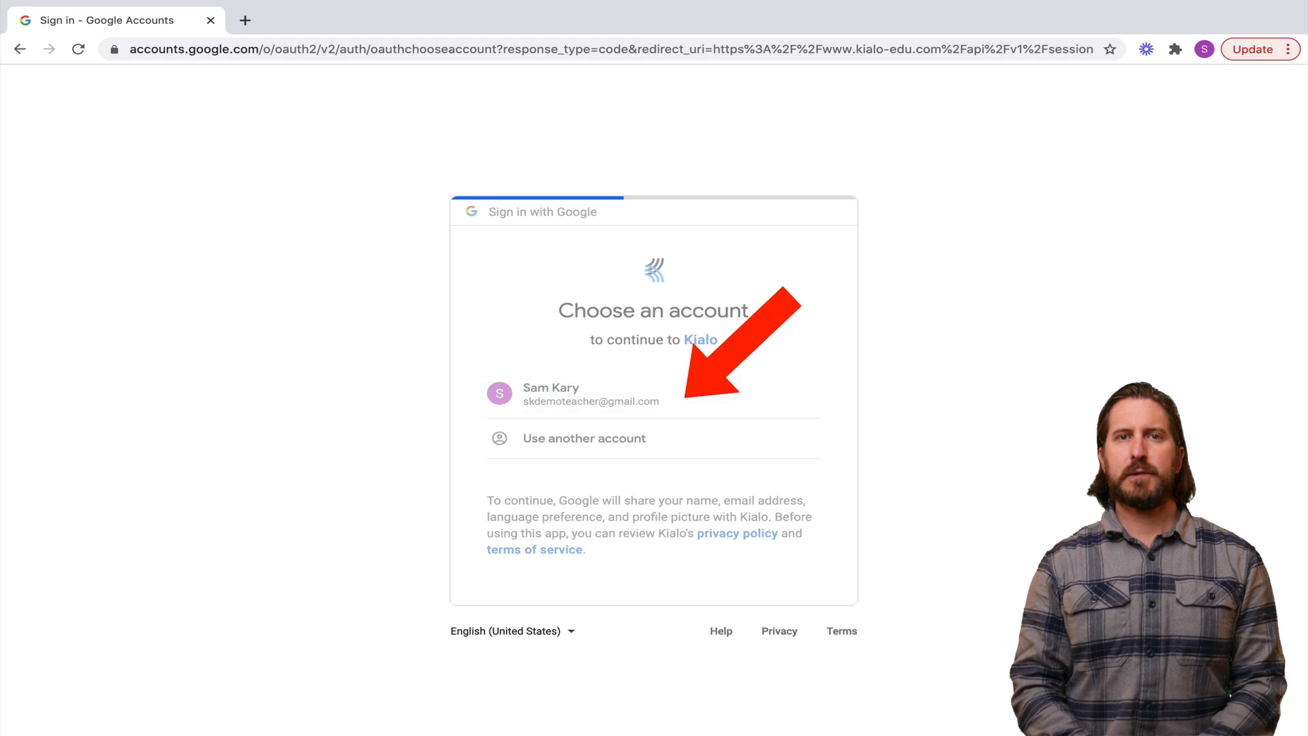
pyautogui.write('Sk')
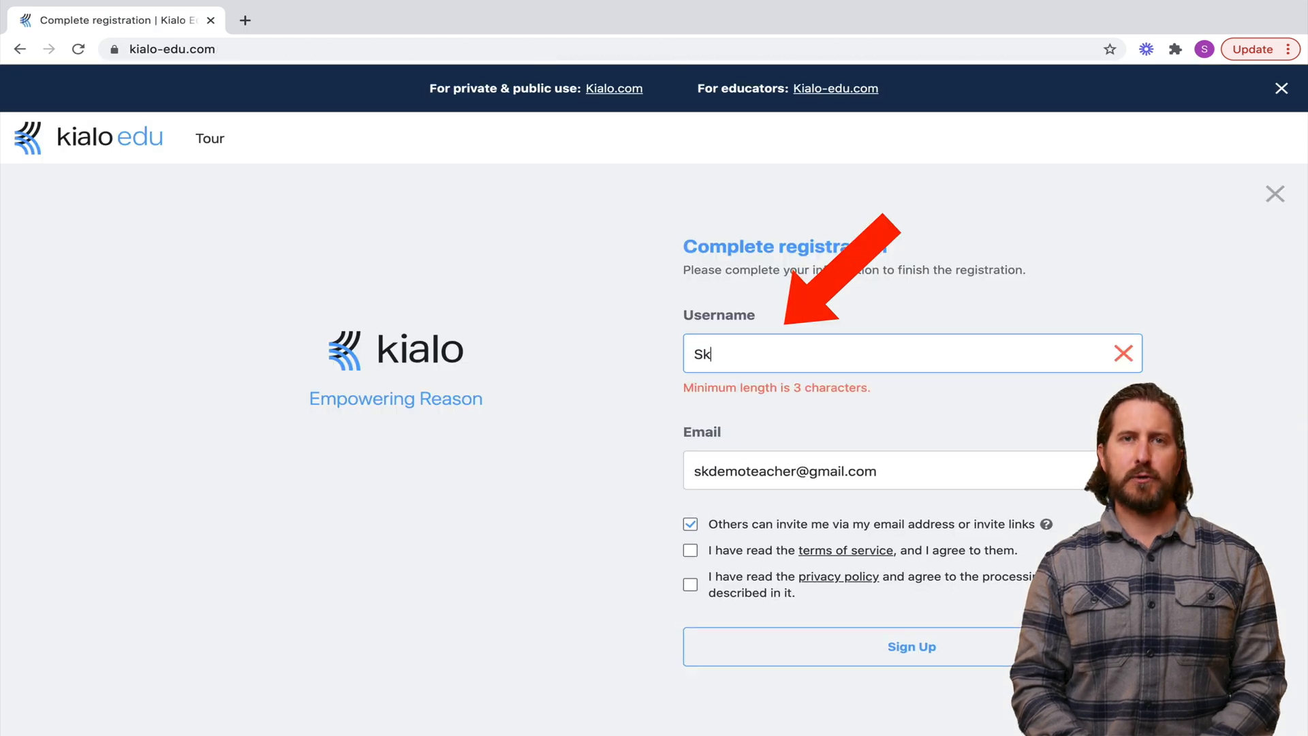
pyautogui.write('DemoTeacher')
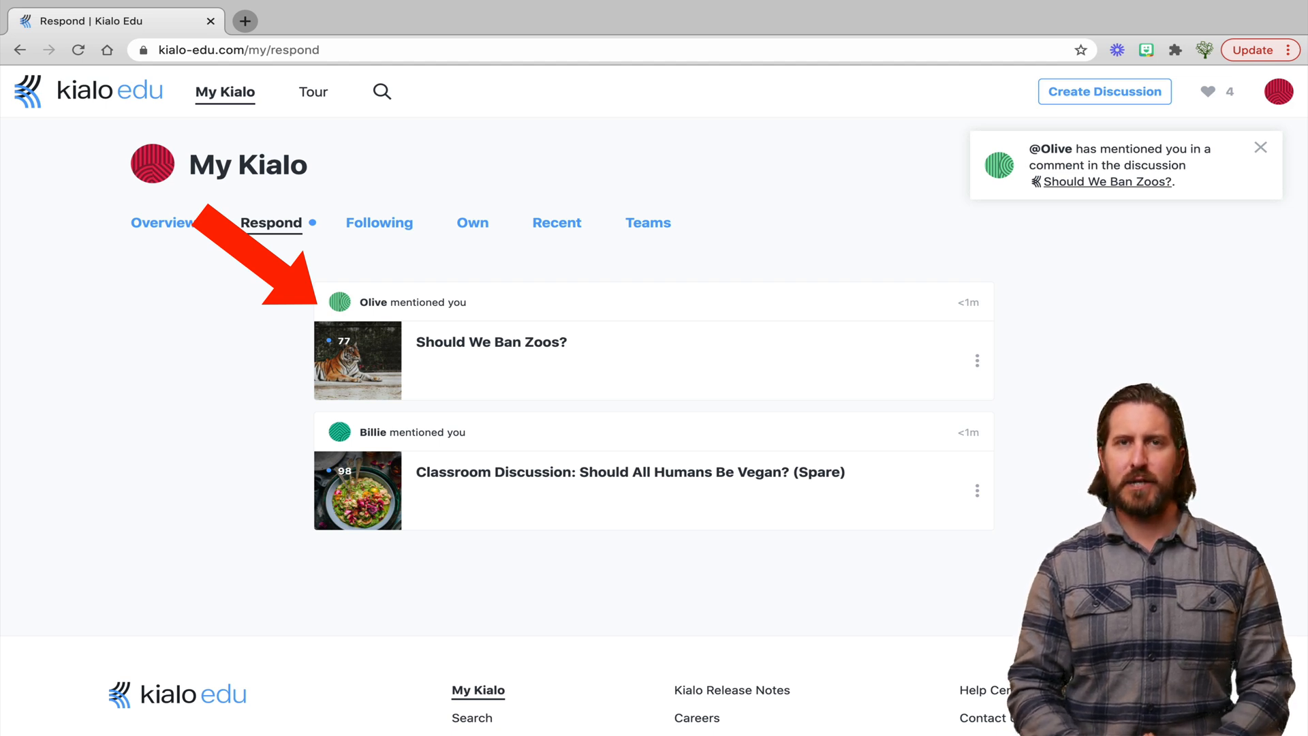
# Browse the Following and Recent sections of My Kialo, ending on the Teams list
pyautogui.click(380, 223)
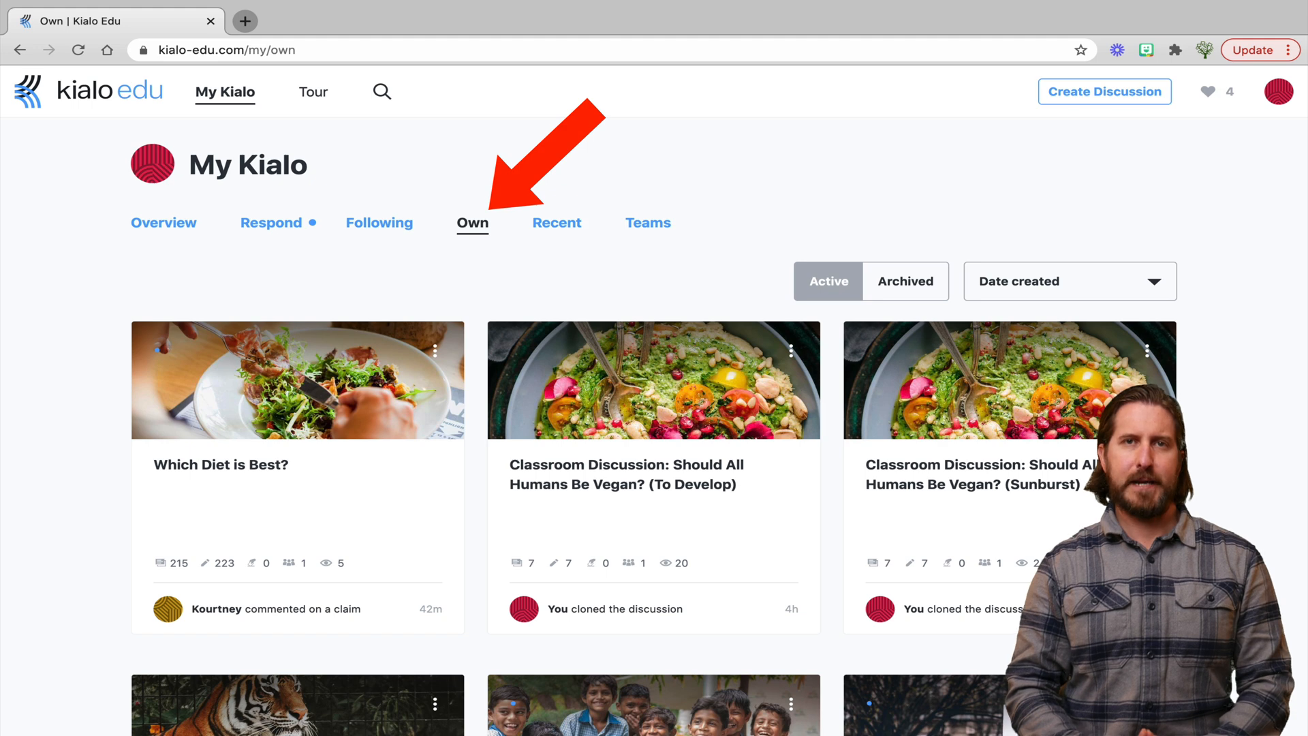
pyautogui.click(556, 223)
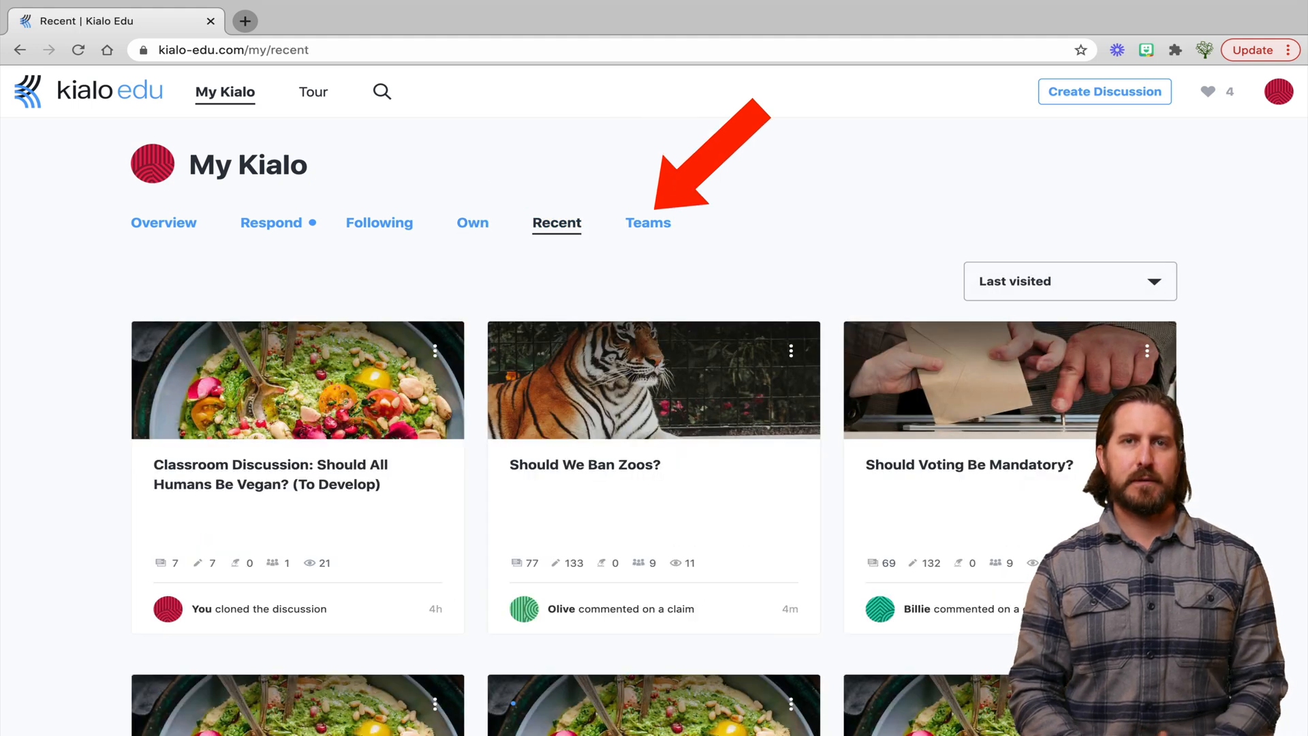
pyautogui.click(648, 223)
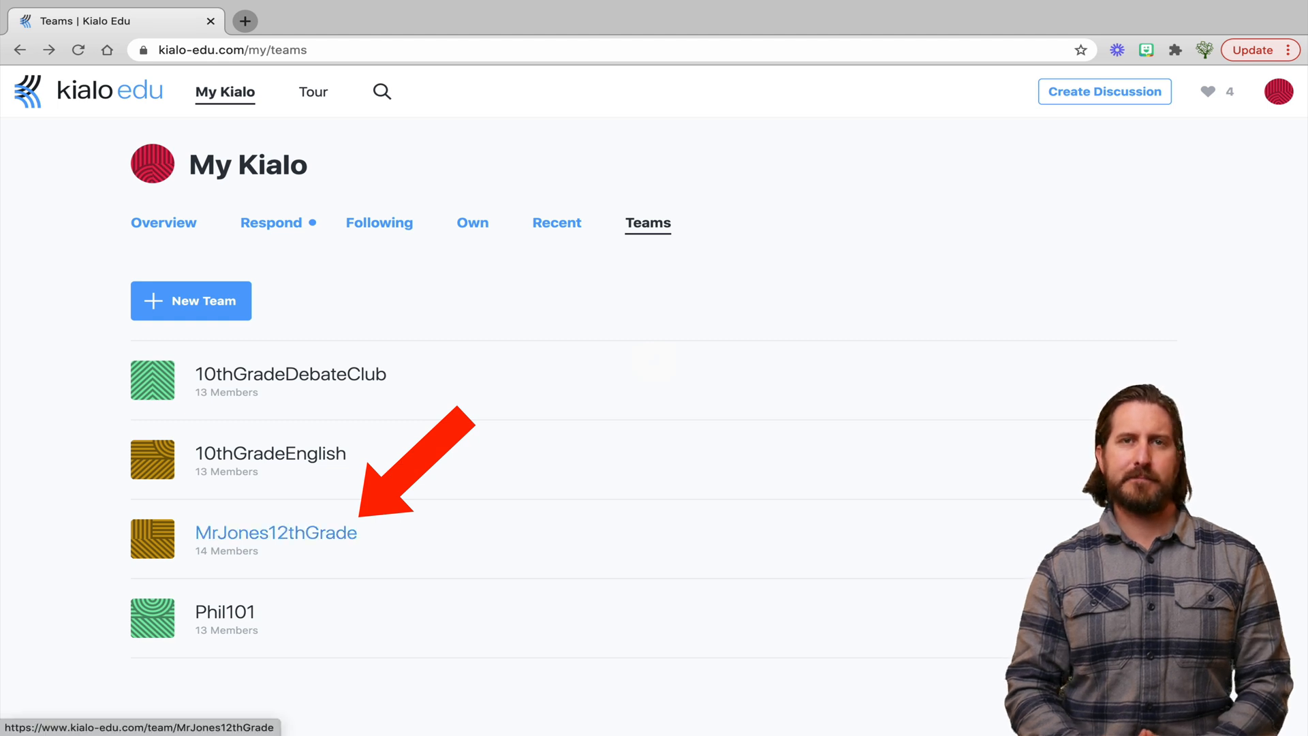
# View MrJones12thGrade's statistics and expand the top member's participated discussions
pyautogui.click(276, 532)
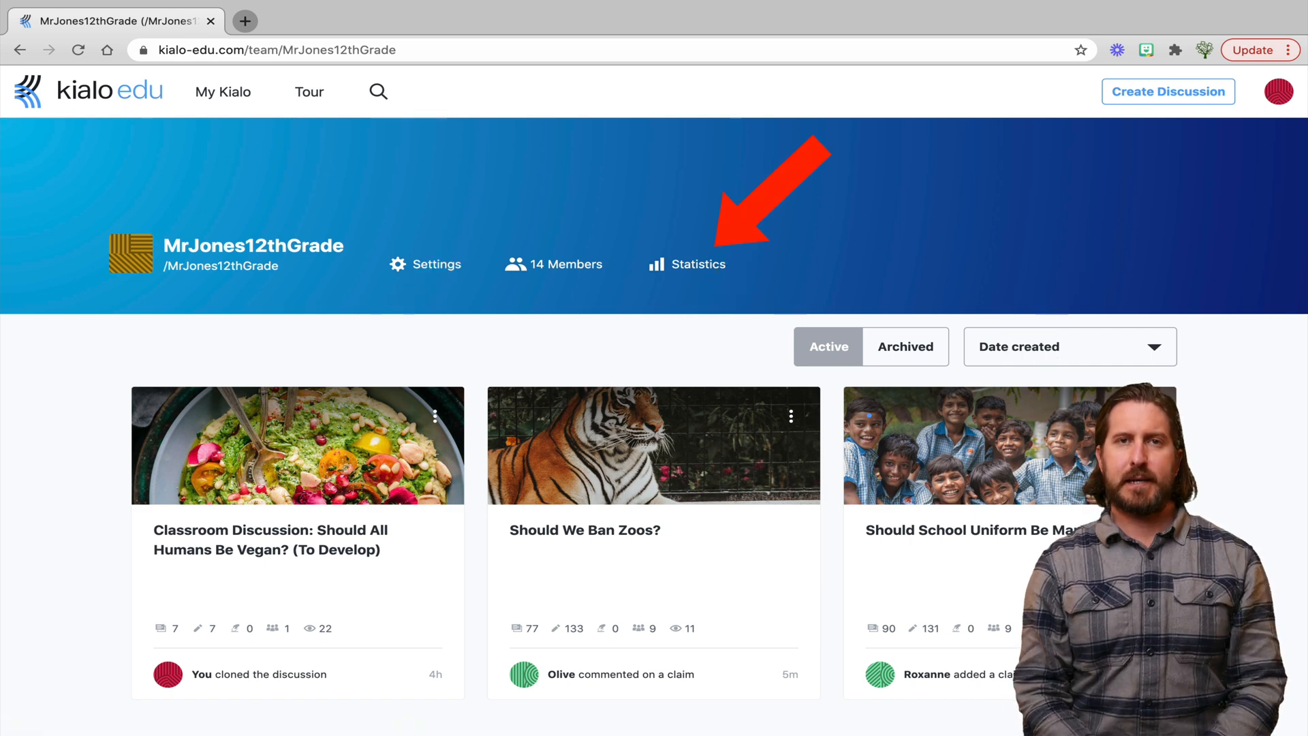
pyautogui.click(688, 264)
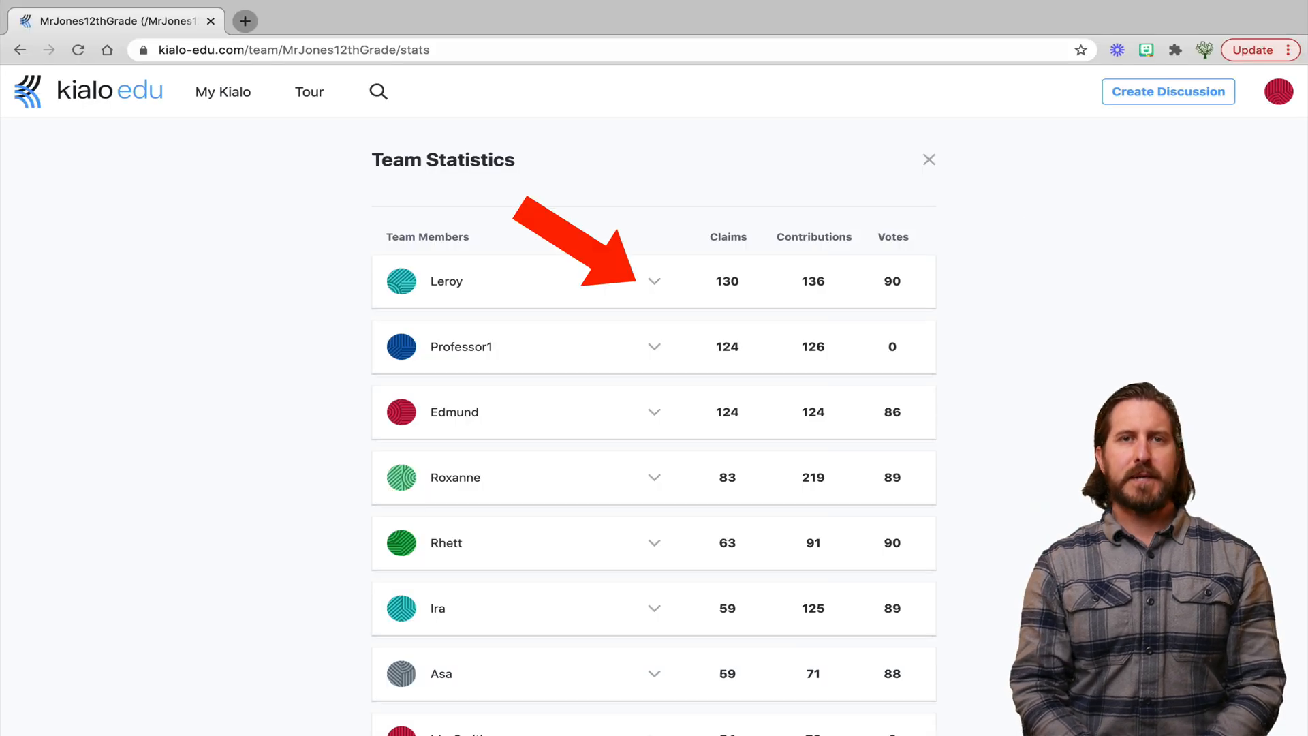
pyautogui.click(654, 282)
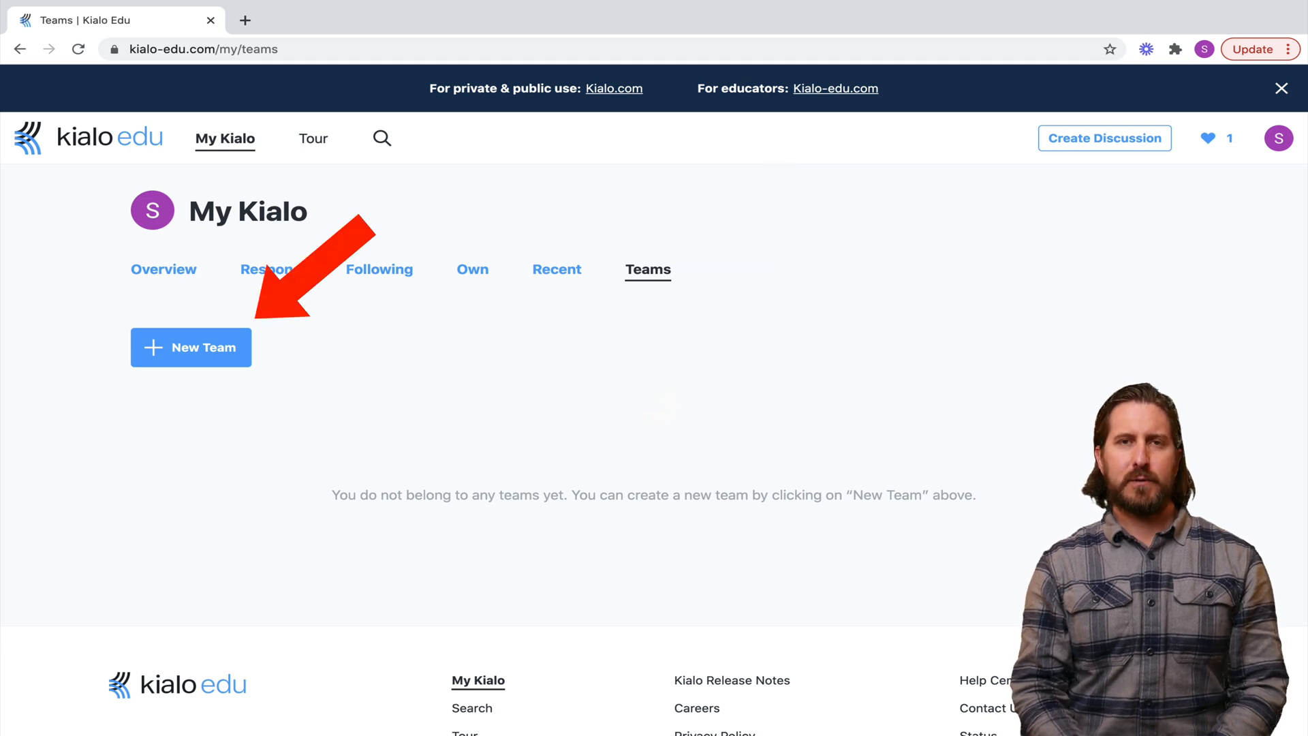
# Create a new team with the handle 11GradeMrKary
pyautogui.click(191, 347)
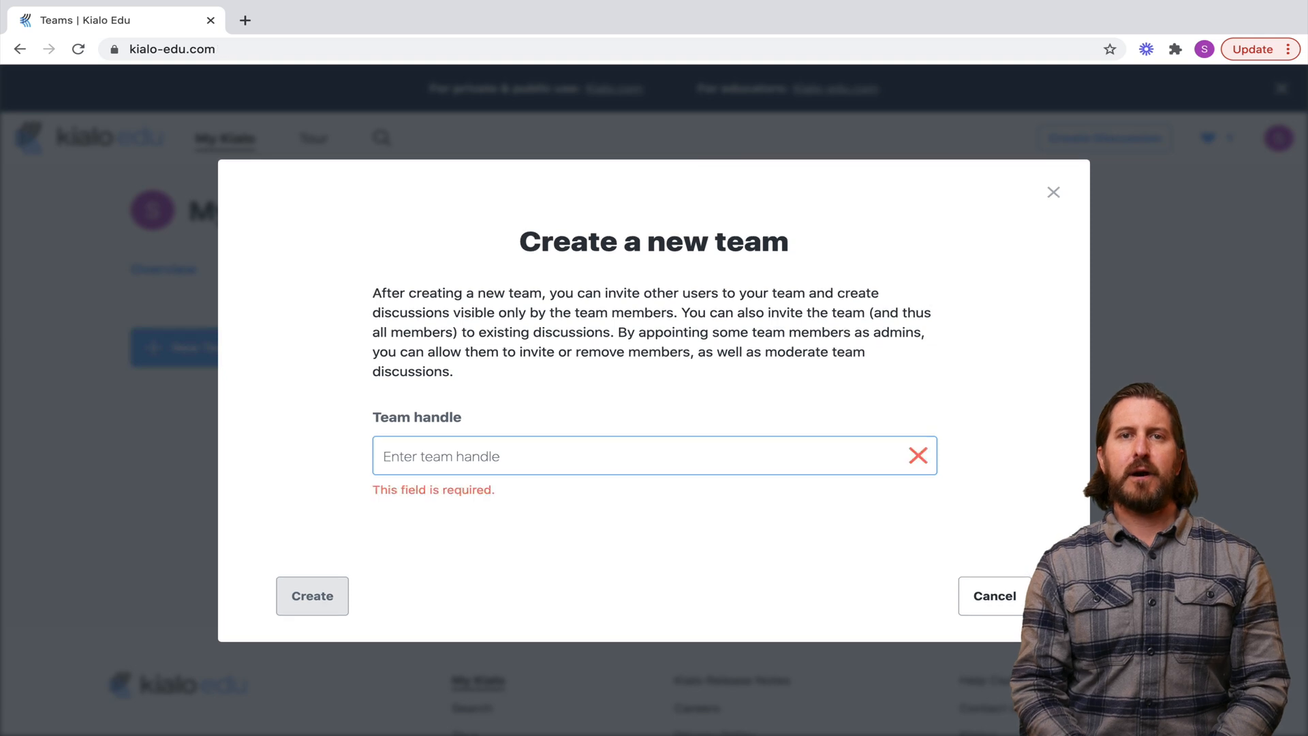
pyautogui.write('11')
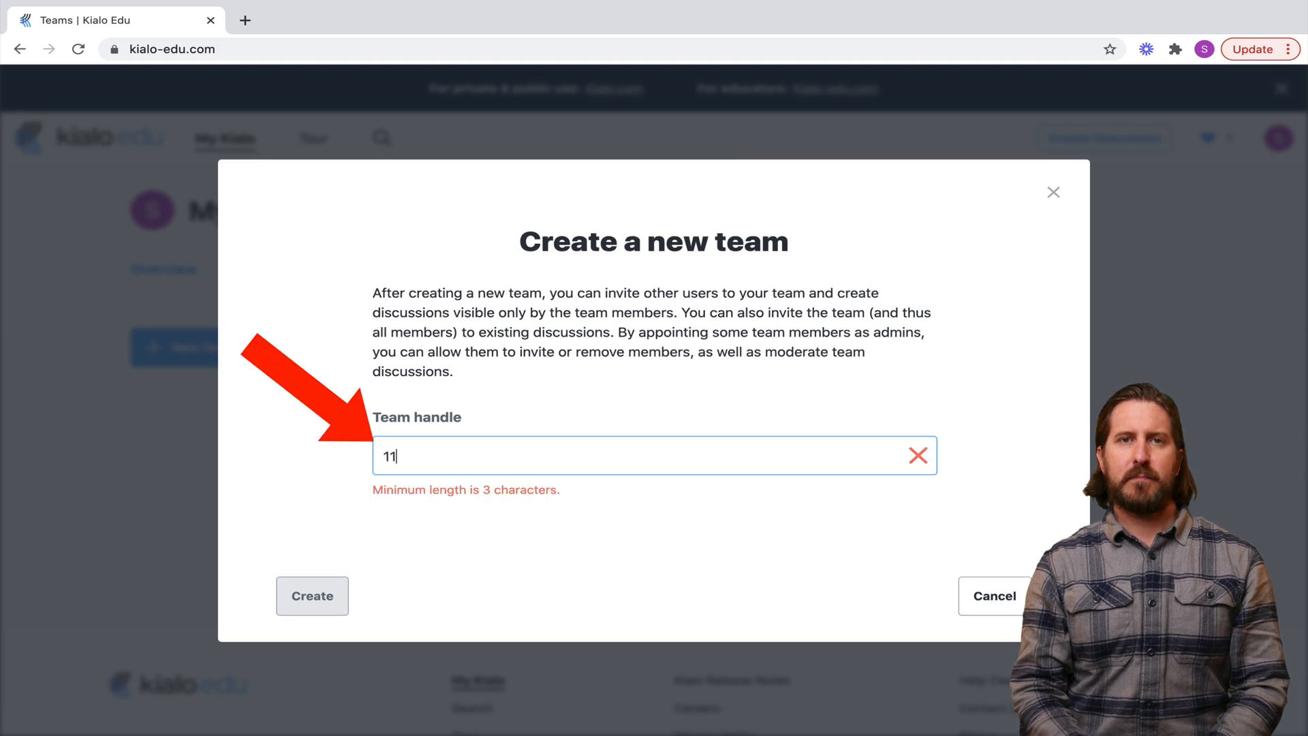
pyautogui.write('Grade')
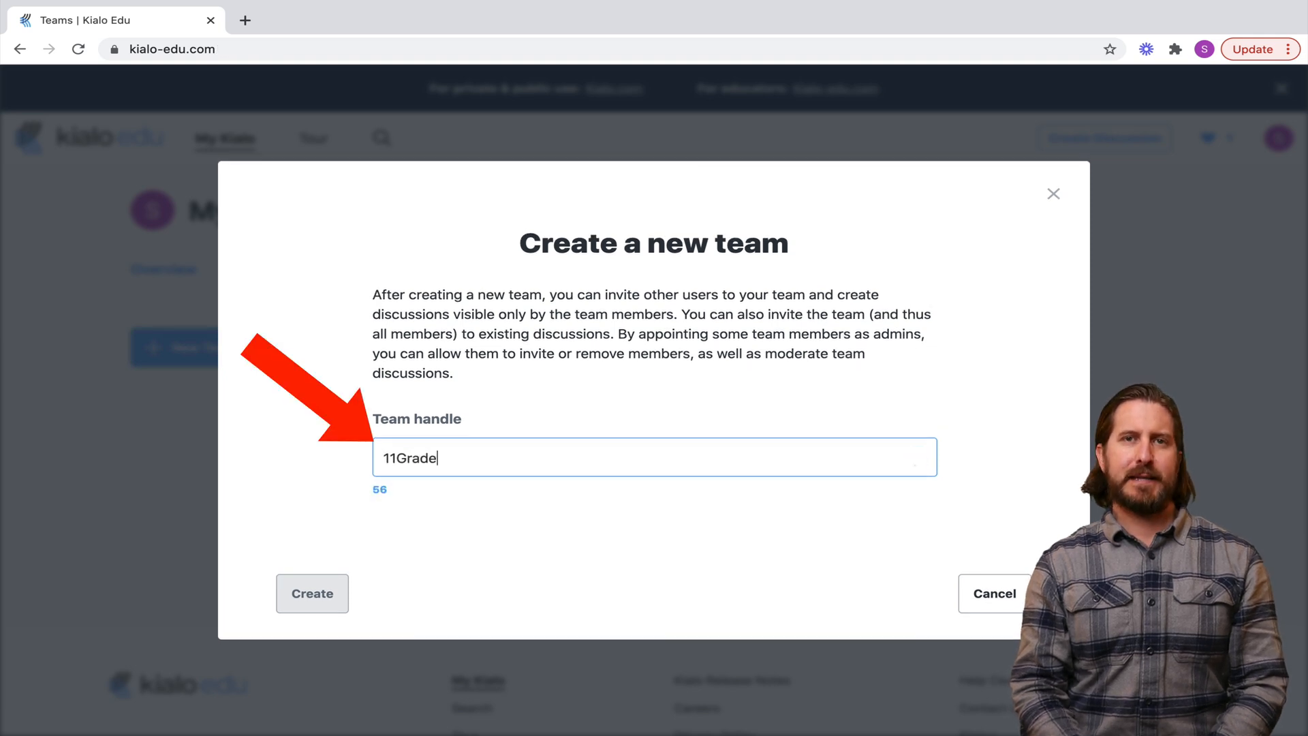
pyautogui.write('Mr')
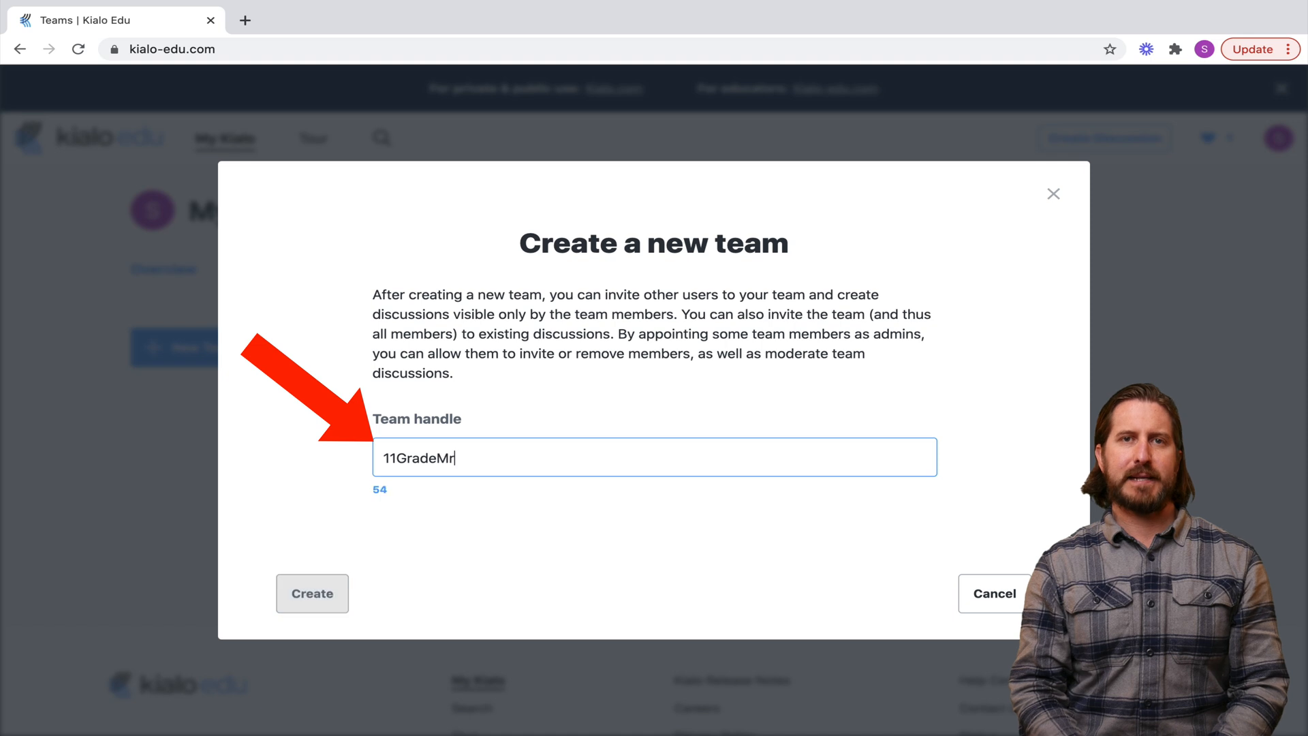
pyautogui.write('Kary')
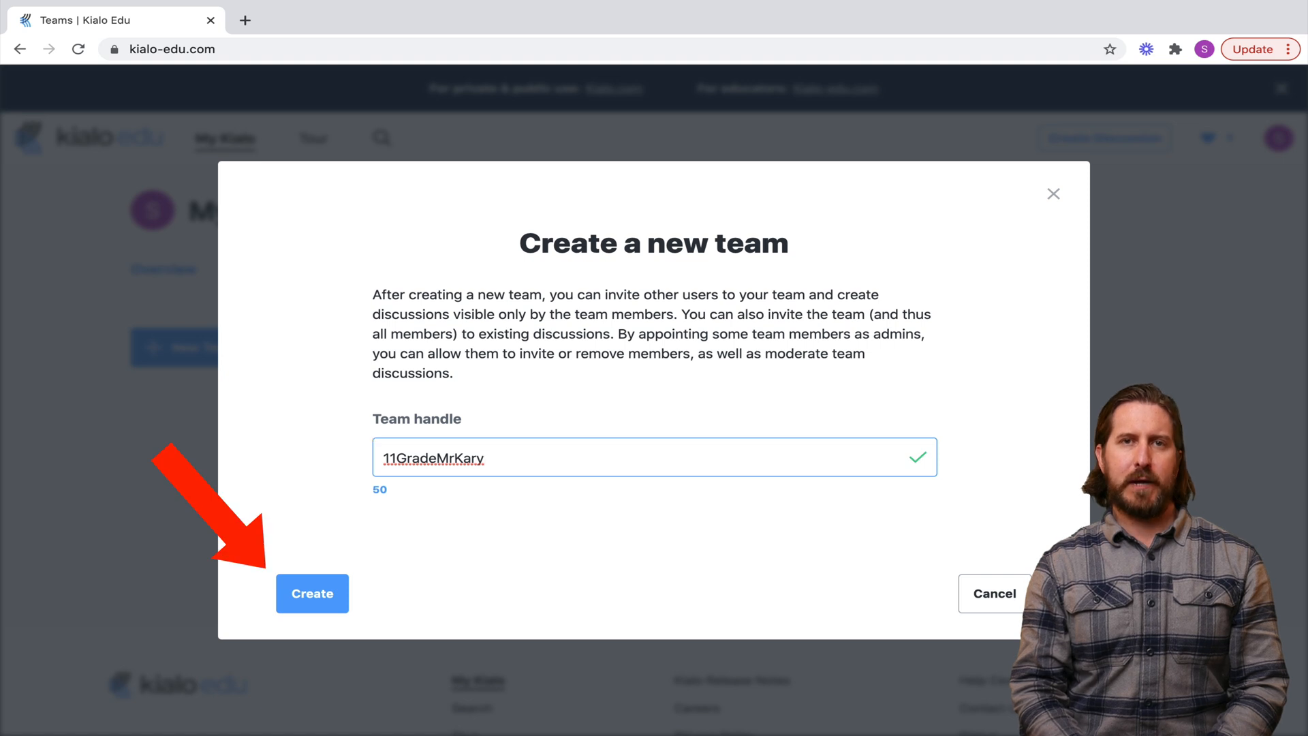
pyautogui.click(312, 593)
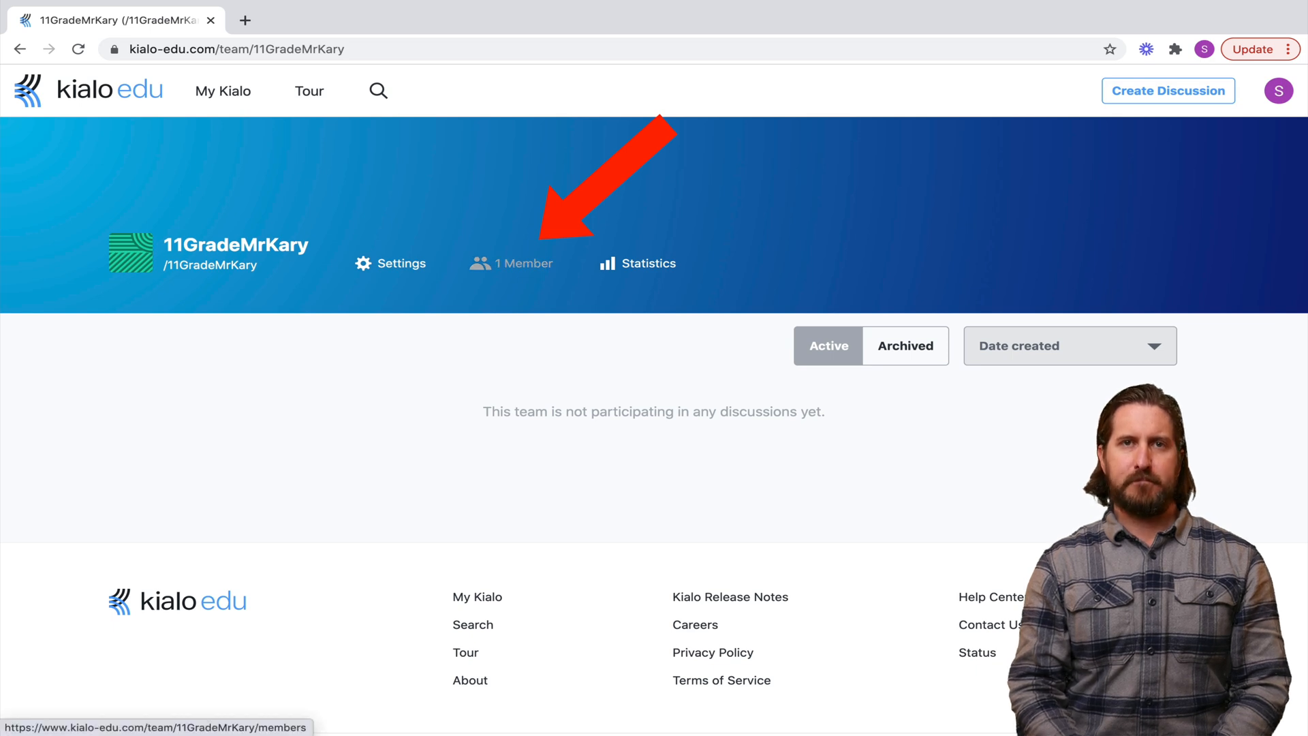
# Enable the 11GradeMrKary team invite link and enter the student's e-mail address to invite them
pyautogui.click(518, 263)
pyautogui.scroll(-1, 654, 408)
pyautogui.scroll(-1, 654, 409)
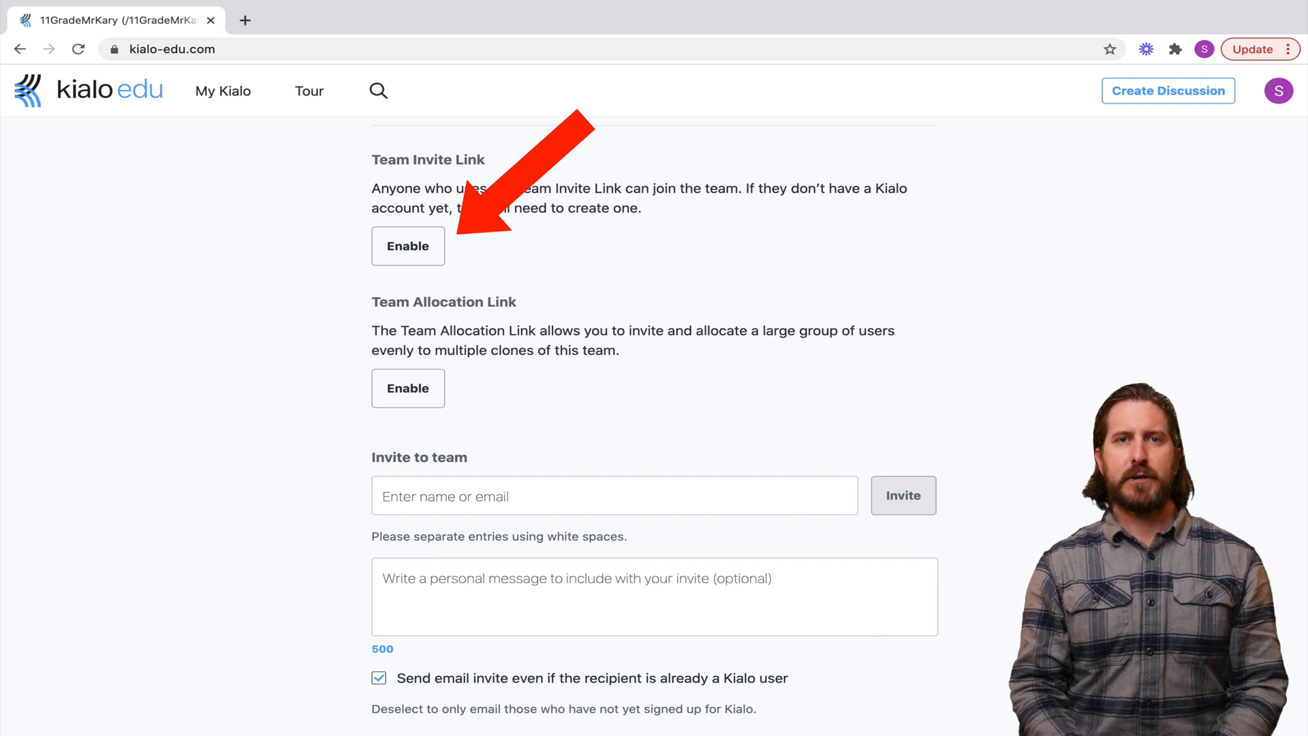
pyautogui.click(408, 246)
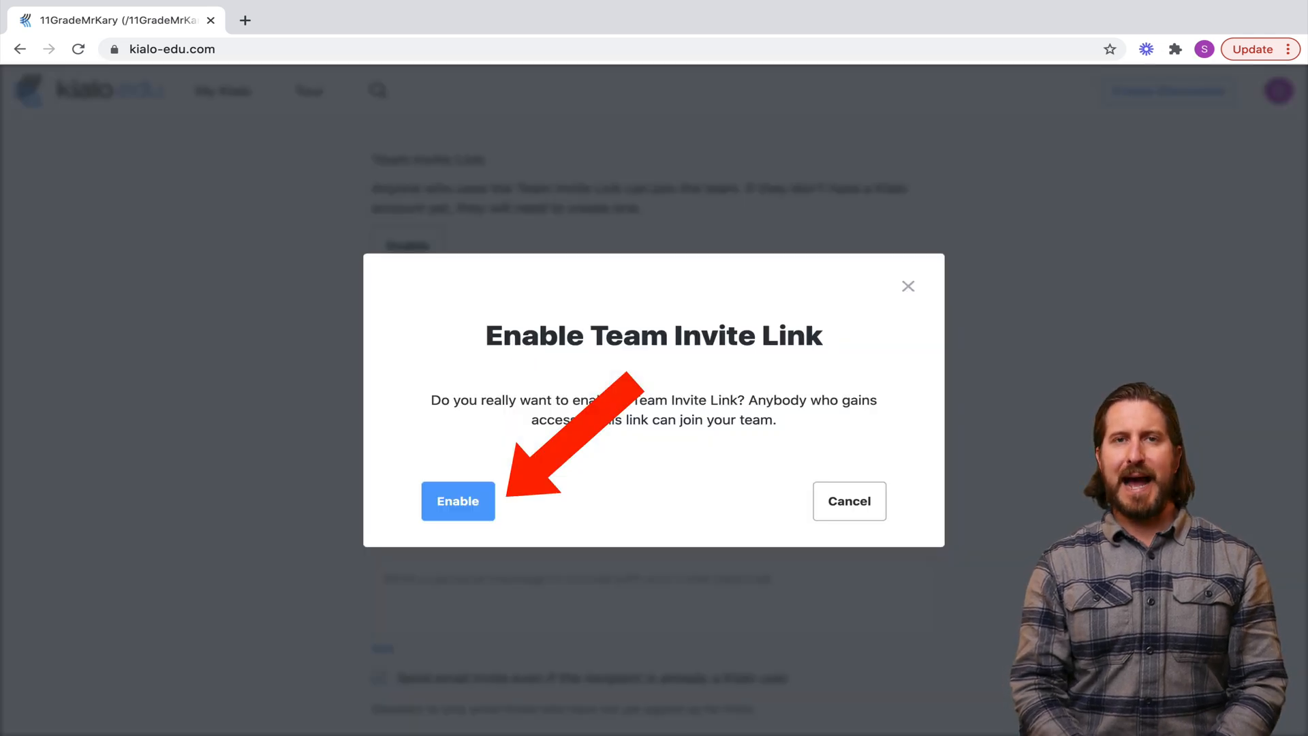
pyautogui.click(458, 500)
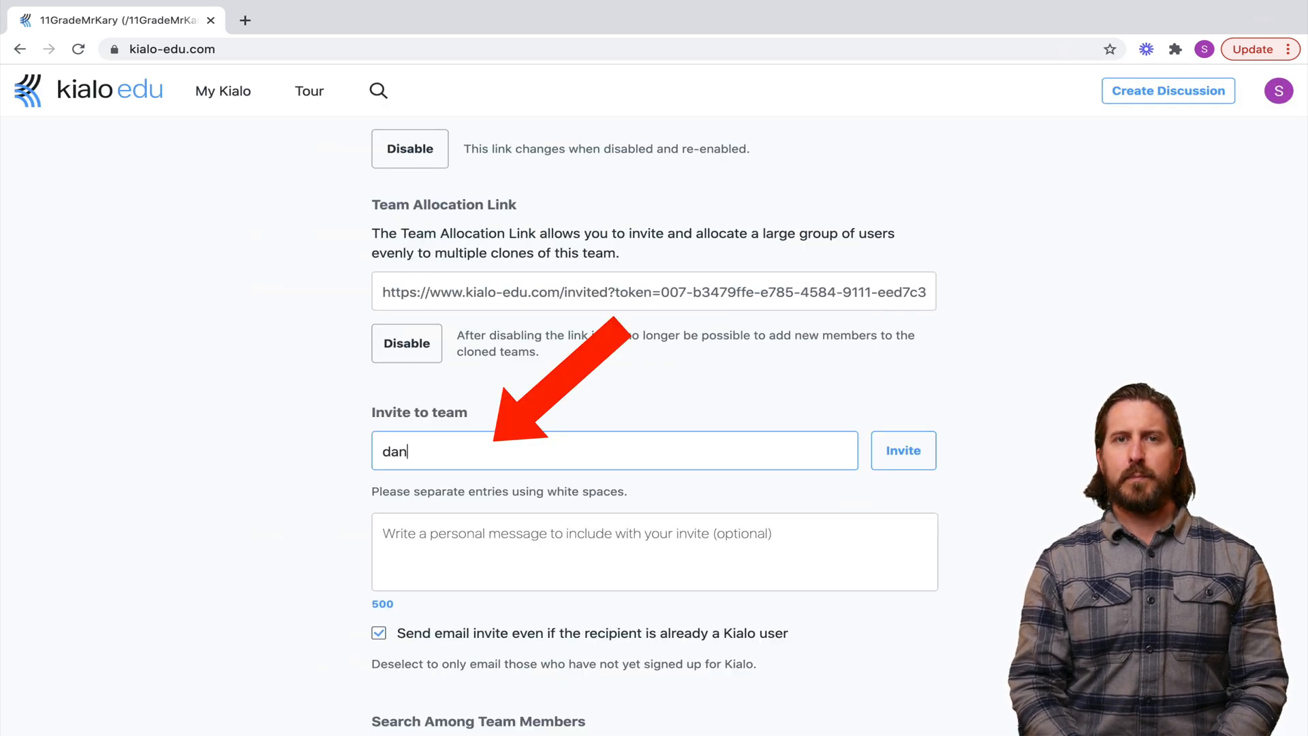
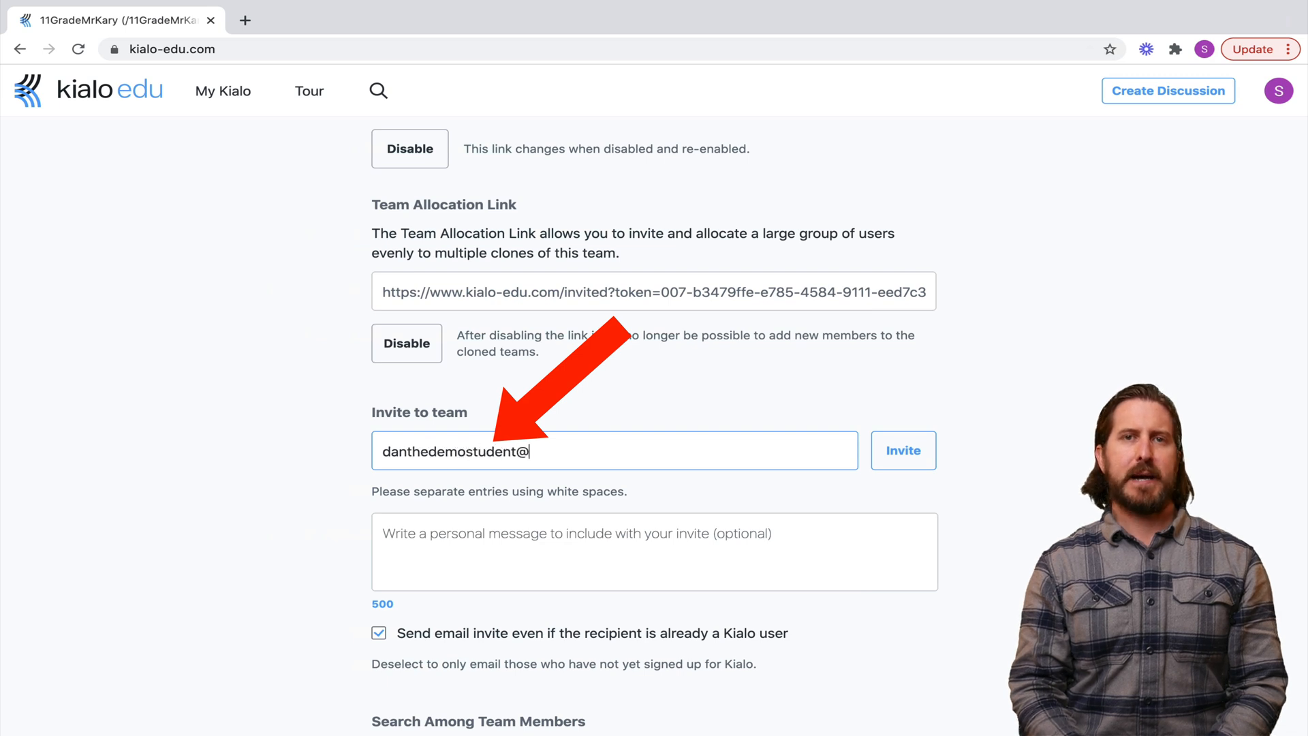
pyautogui.press('Tab')
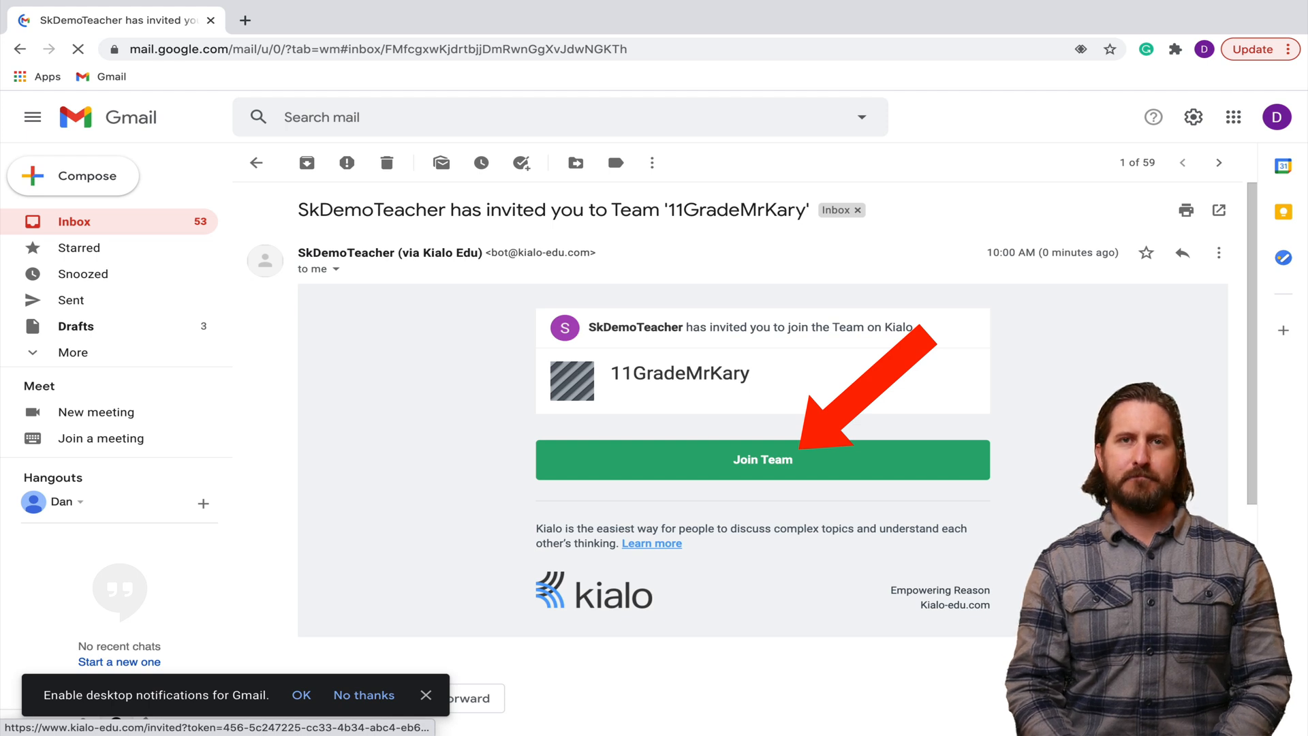
# Accept the 11GradeMrKary team invitation from the e-mail's Join Team button
pyautogui.click(800, 450)
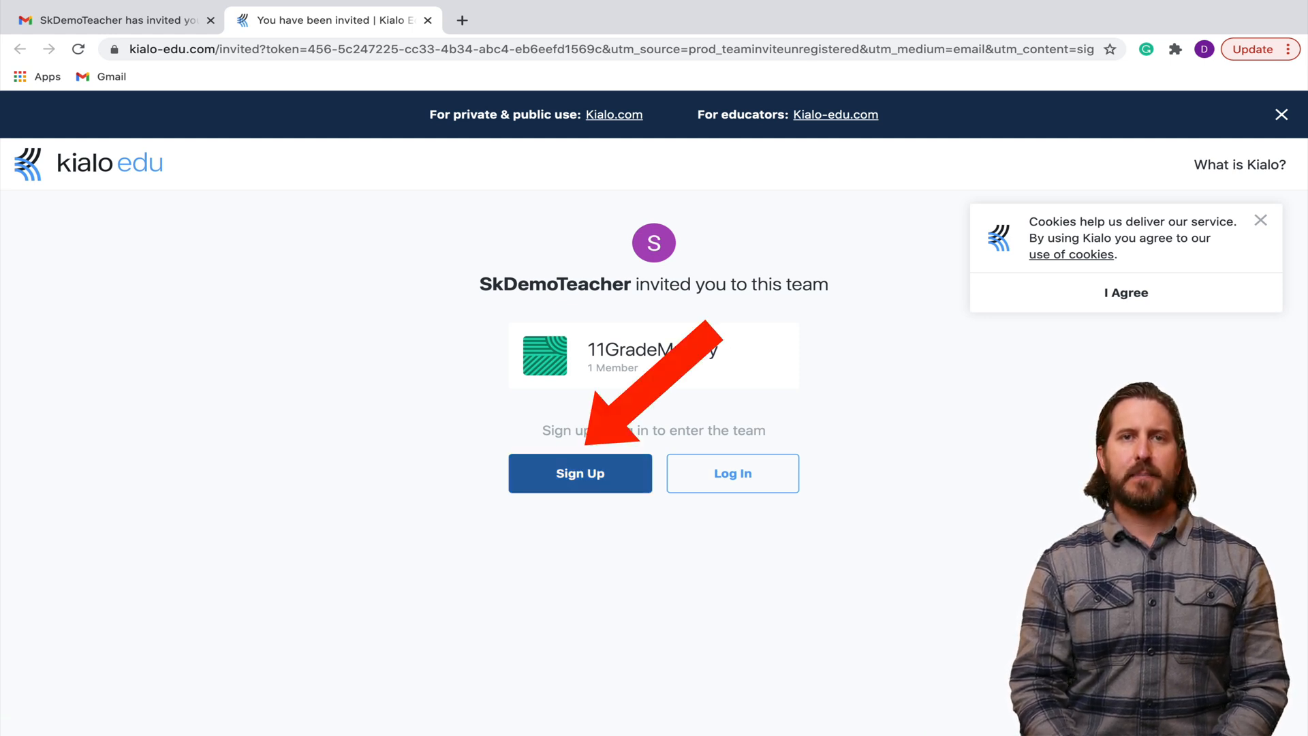
# Sign up as the invited student with a username and accept the privacy policy
pyautogui.click(579, 472)
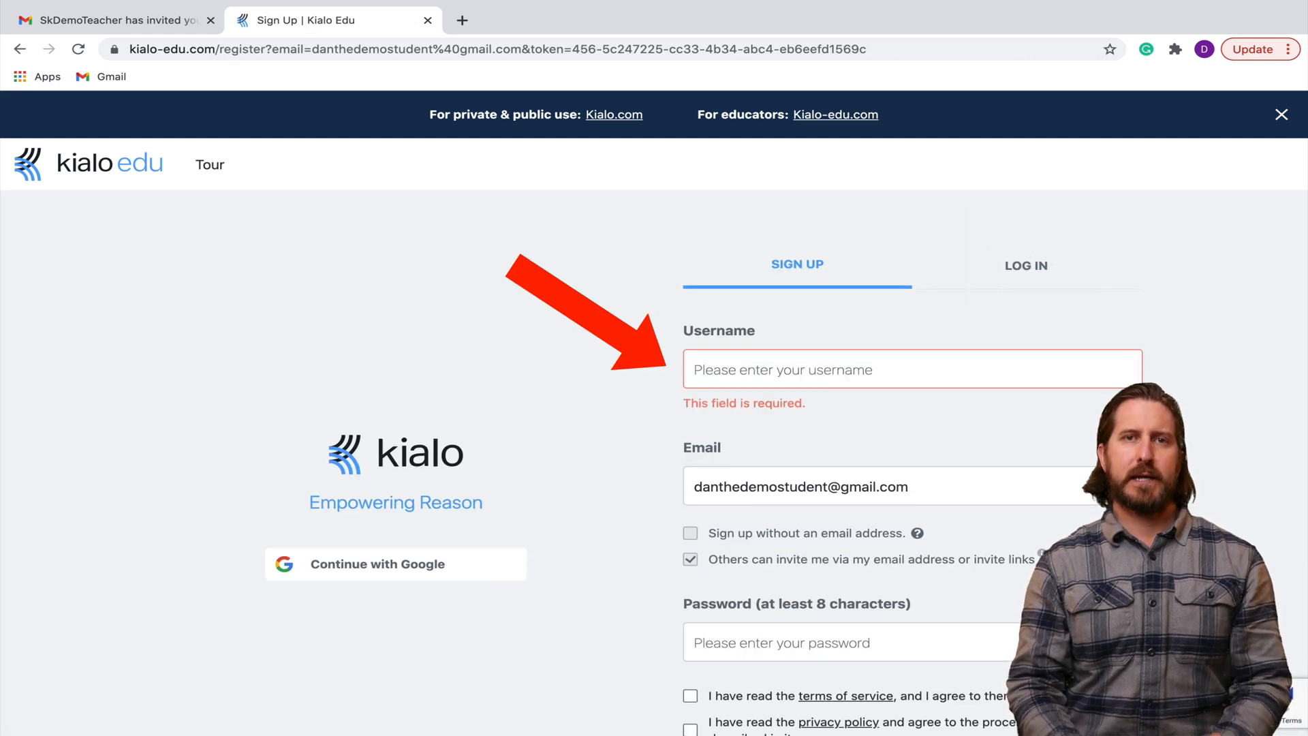
pyautogui.click(783, 369)
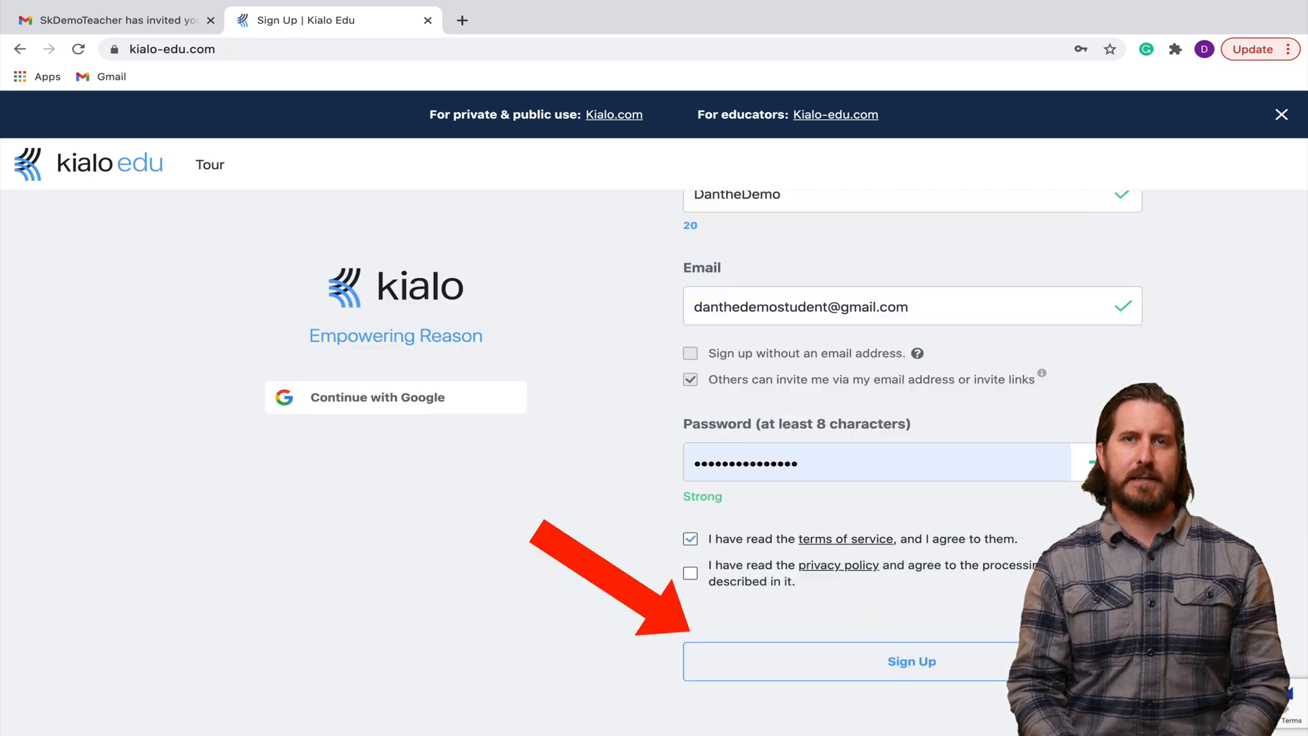
pyautogui.click(690, 572)
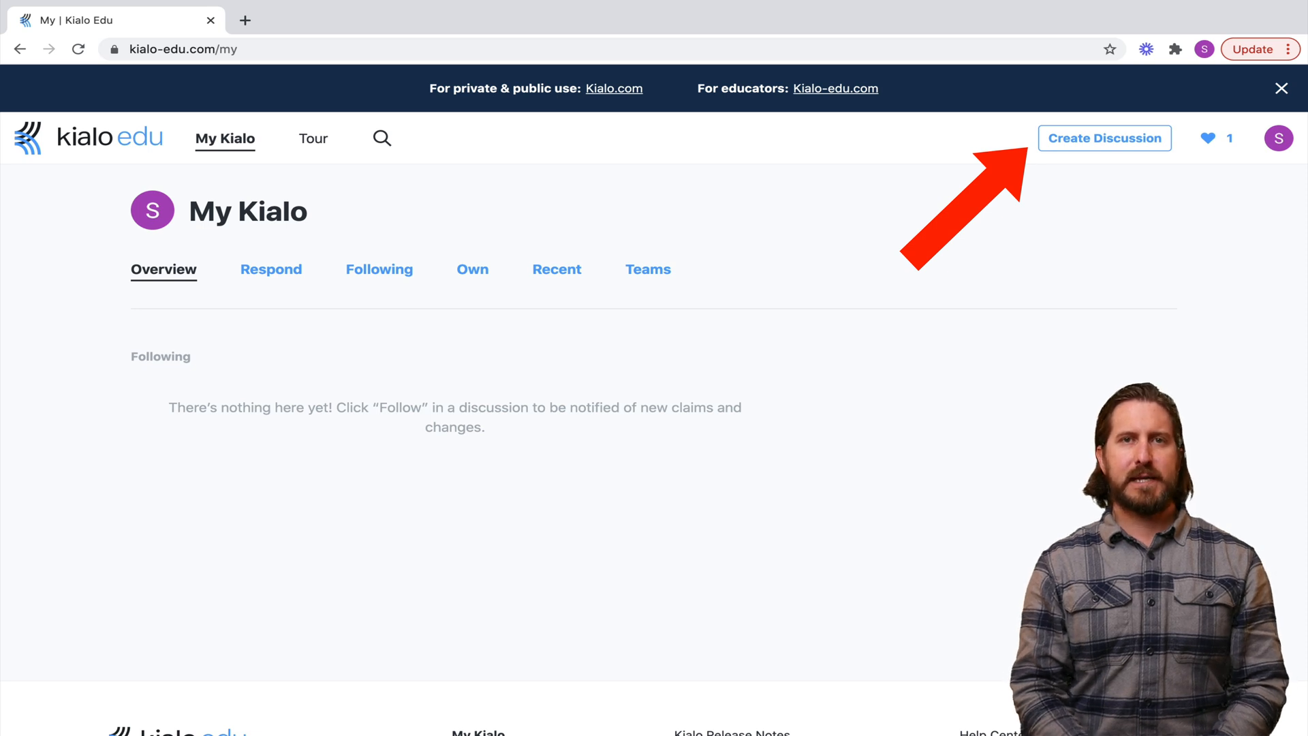
# Start a private discussion and choose Single Thesis after previewing Multiple Theses
pyautogui.click(1104, 138)
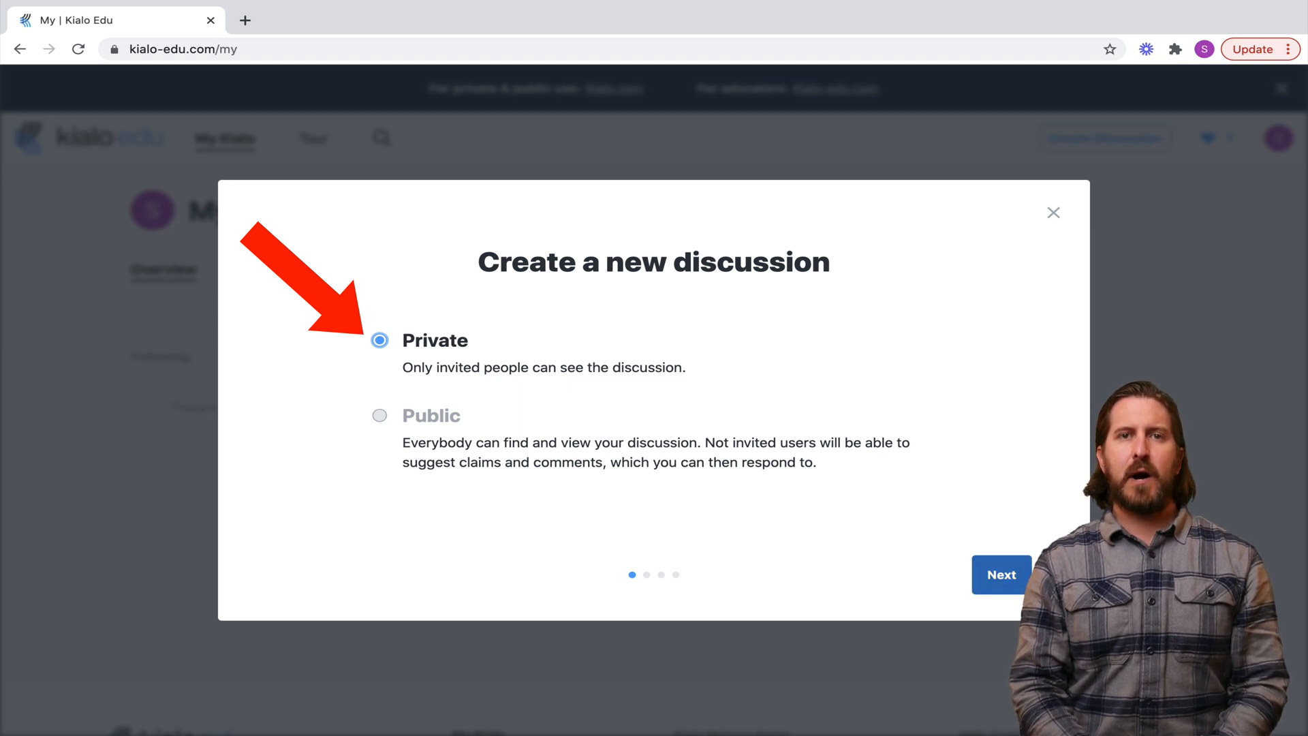
pyautogui.click(1001, 575)
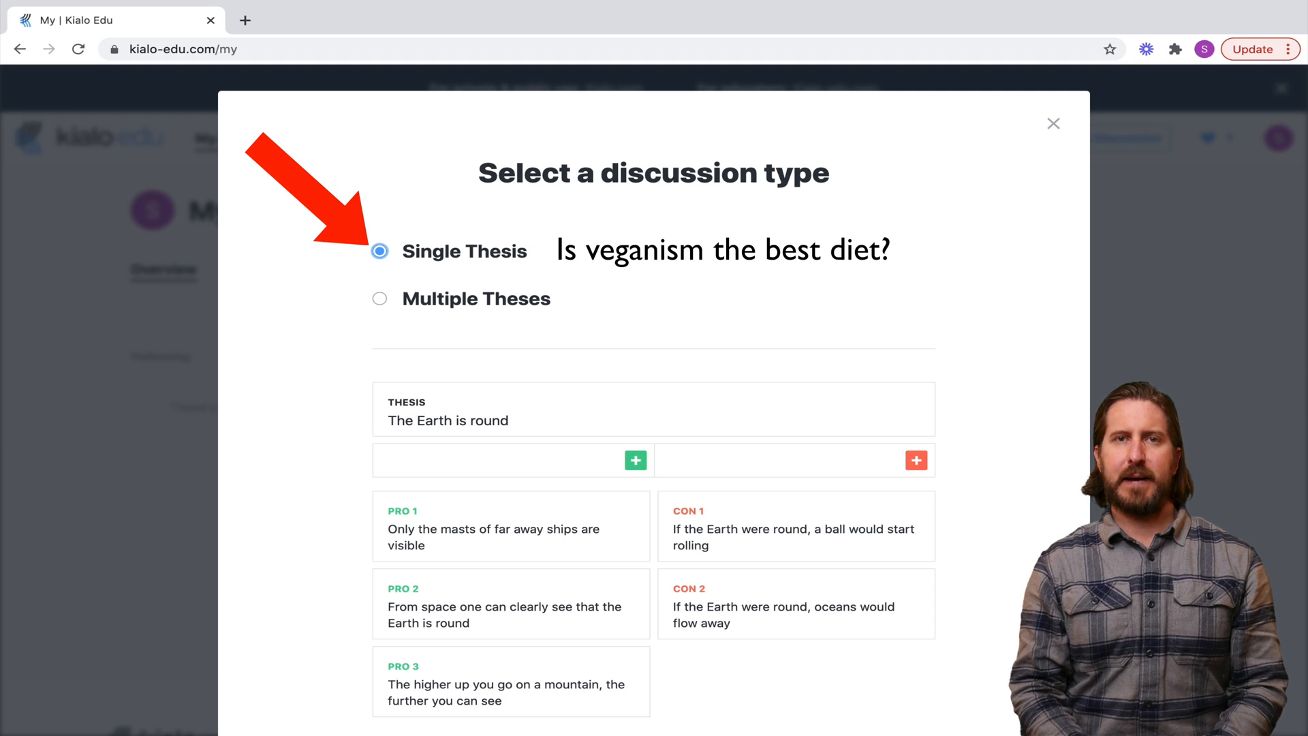
pyautogui.click(380, 299)
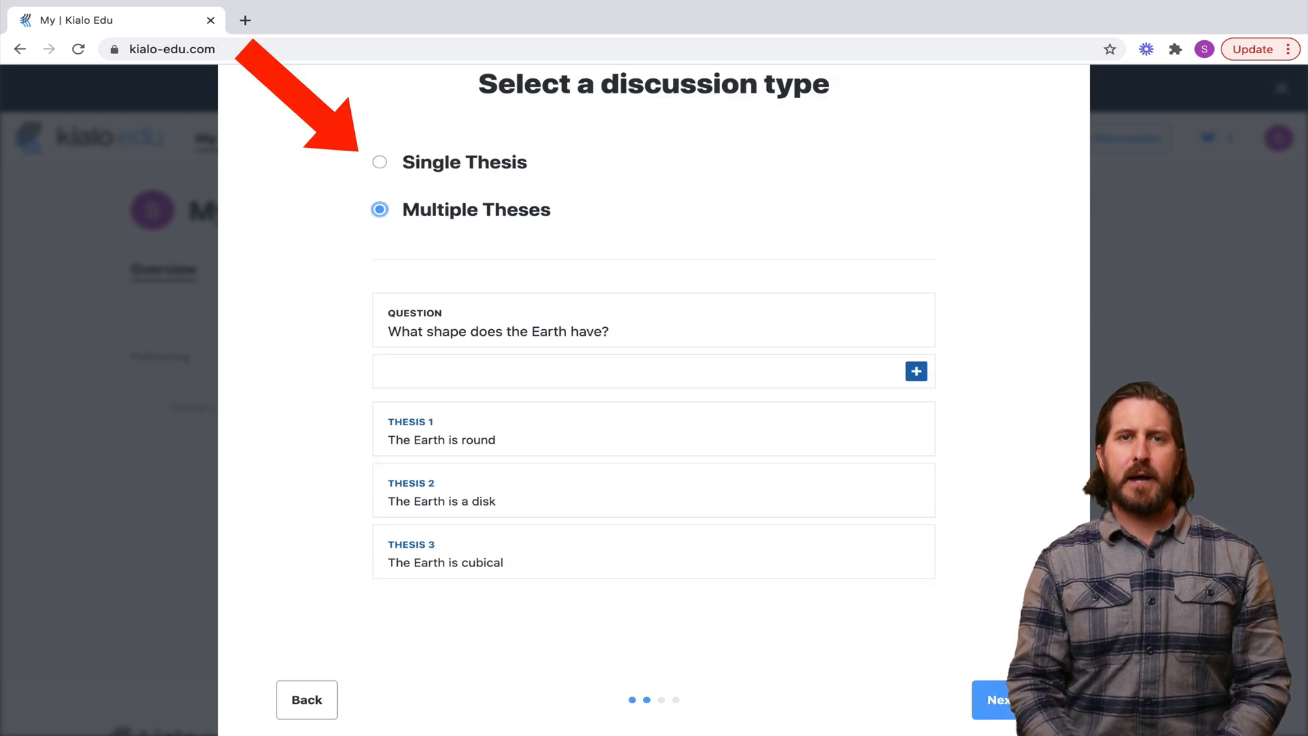
pyautogui.click(379, 162)
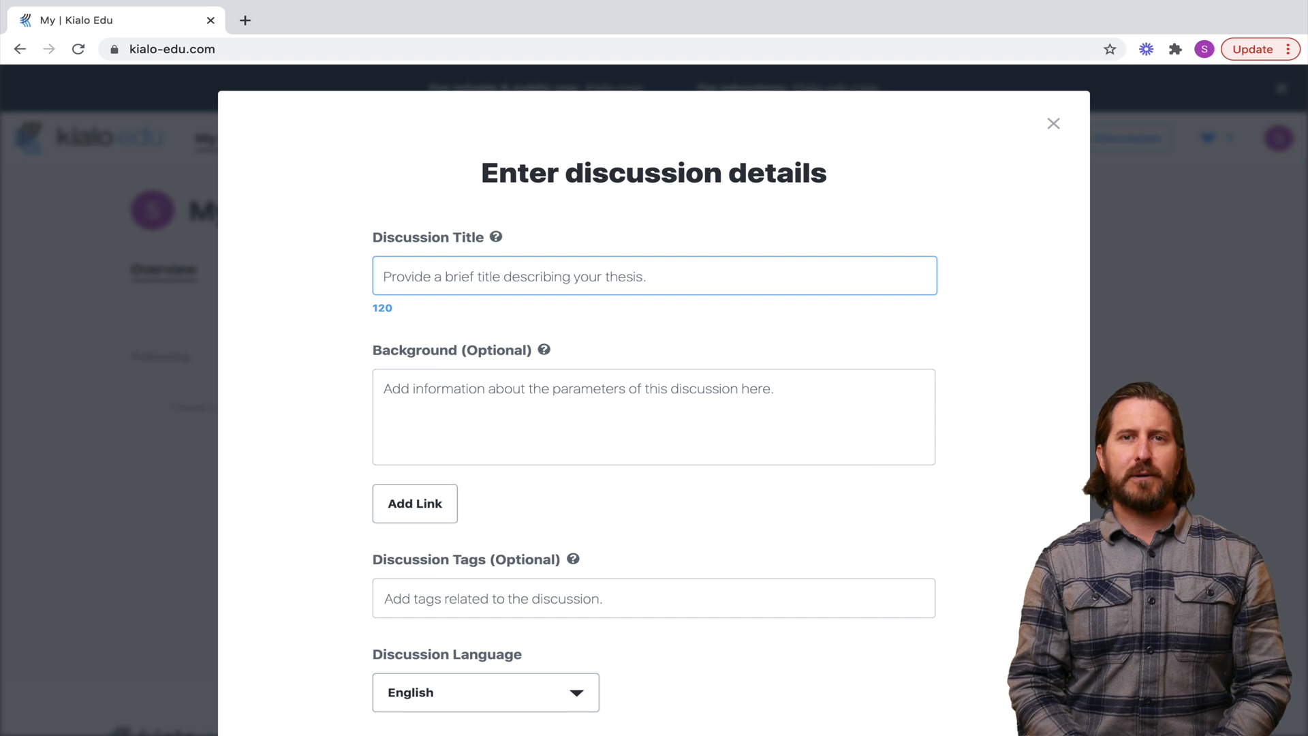
# Paste the assignment text and the veganism overview into the discussion's Background
pyautogui.scroll(-2, 654, 409)
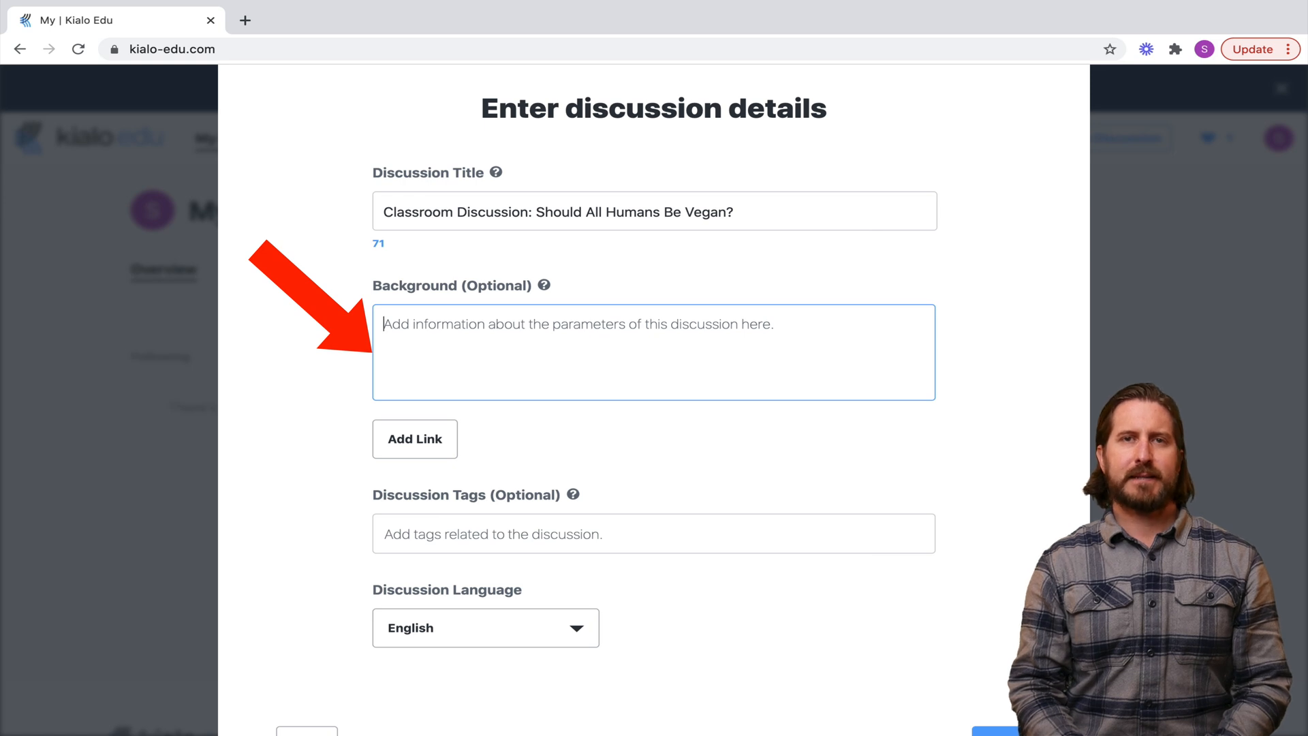
pyautogui.write('Assignment In this debate the whole class will collaborate to map the most important arguments that oppose and support the thesis "All humans should be vegan". Create a minimum of 6 claims in the debate. Collaborate with other students by making at least 1 comment to suggest improvements in their claims. You will be graded according to the clarity, relevance and depth of your claims.')
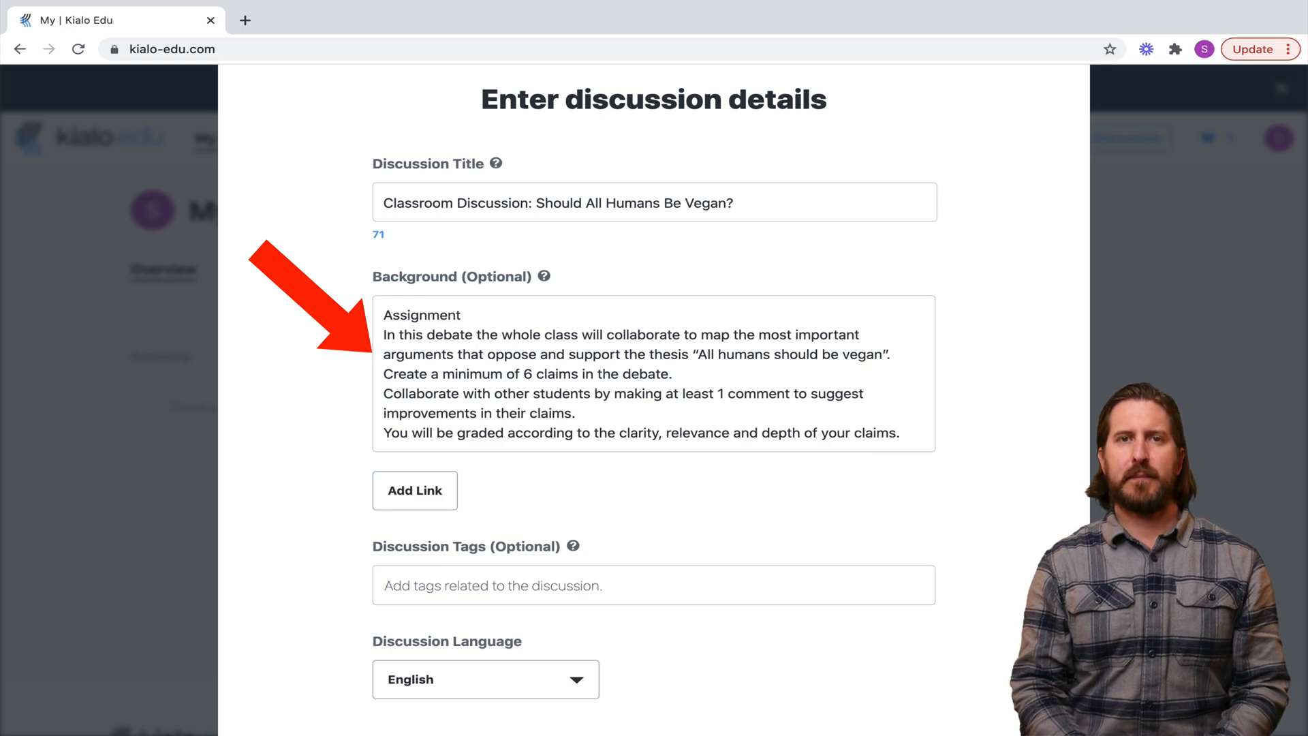
pyautogui.hotkey('ctrl', 'v')
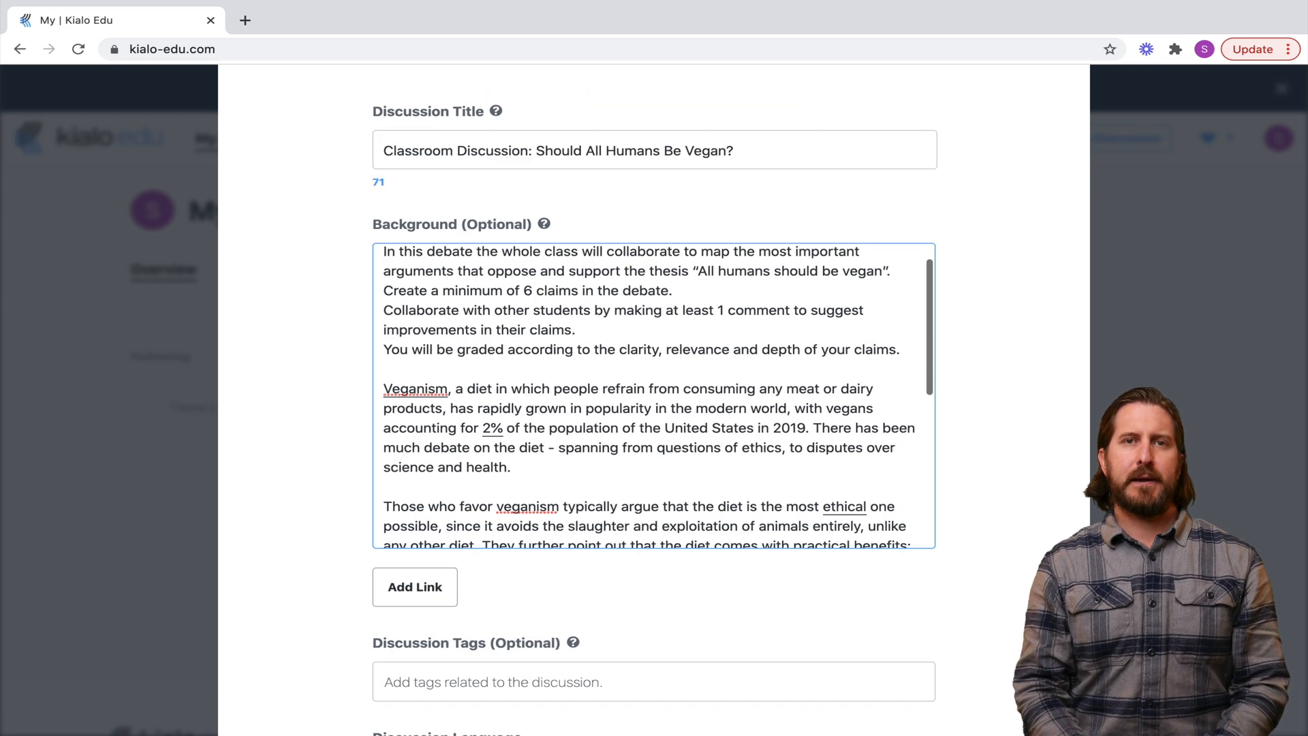
# Keep the discussion language as English and continue to the image upload step
pyautogui.scroll(-5, 654, 396)
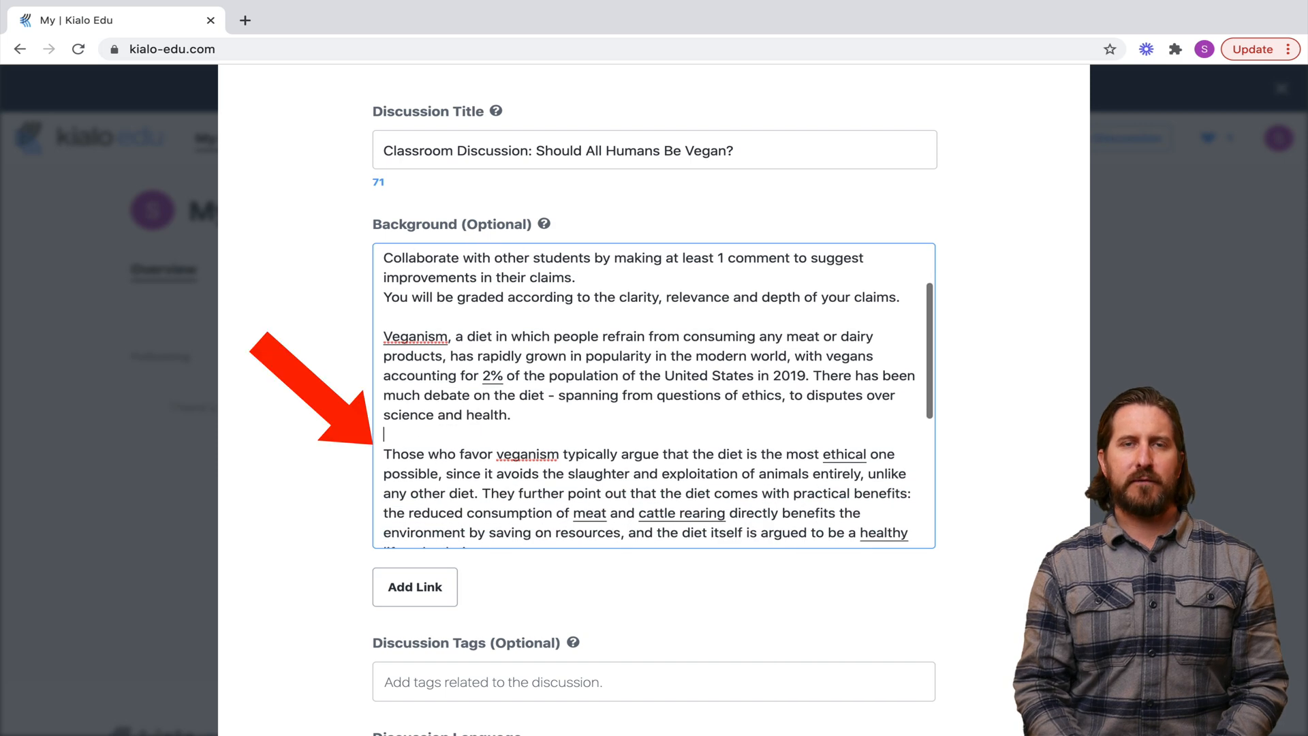
pyautogui.scroll(-1, 654, 395)
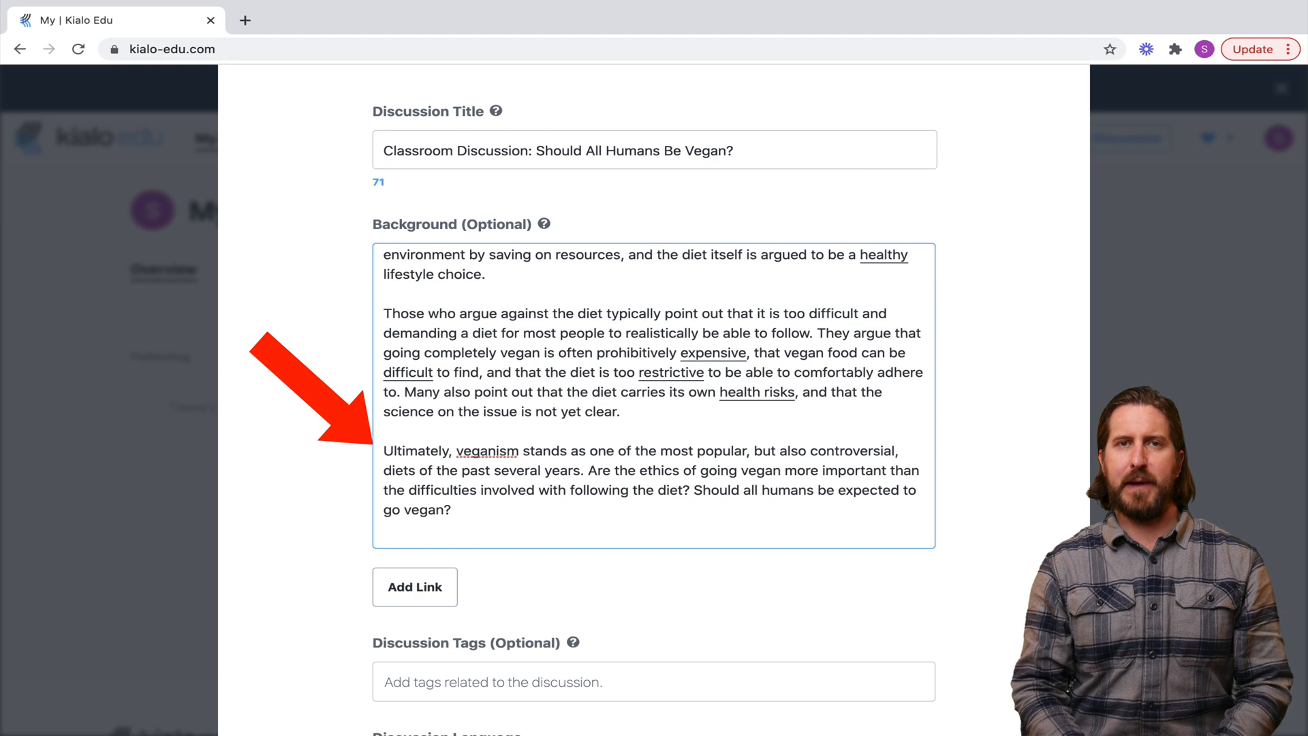
pyautogui.scroll(-3, 654, 395)
pyautogui.scroll(-1, 654, 395)
pyautogui.click(485, 545)
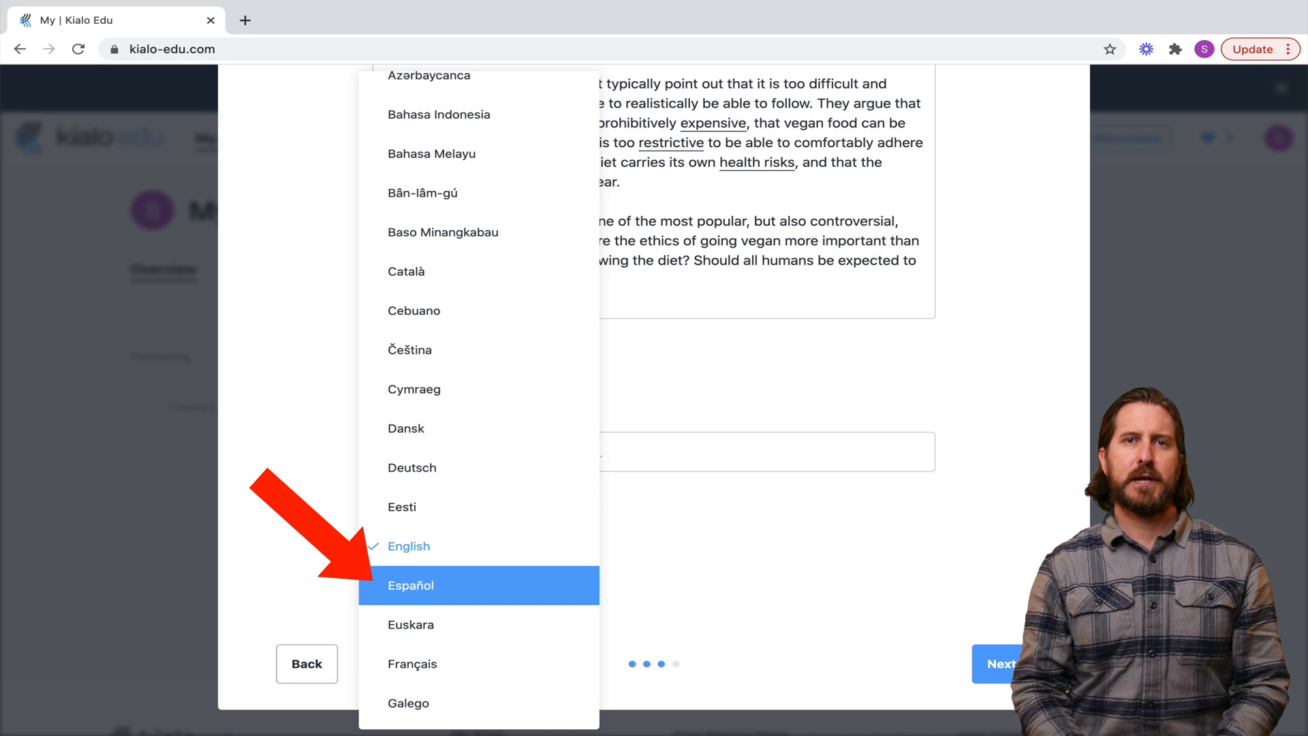
pyautogui.press('Escape')
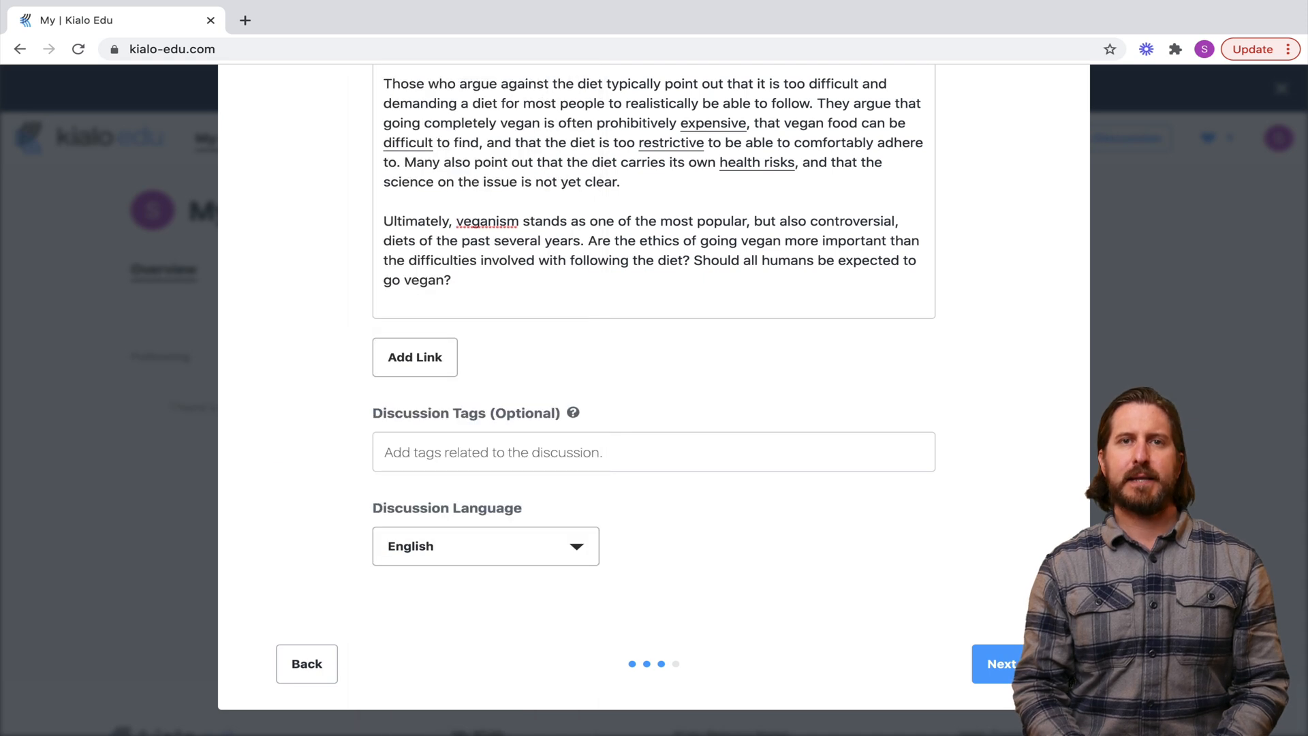
pyautogui.click(996, 664)
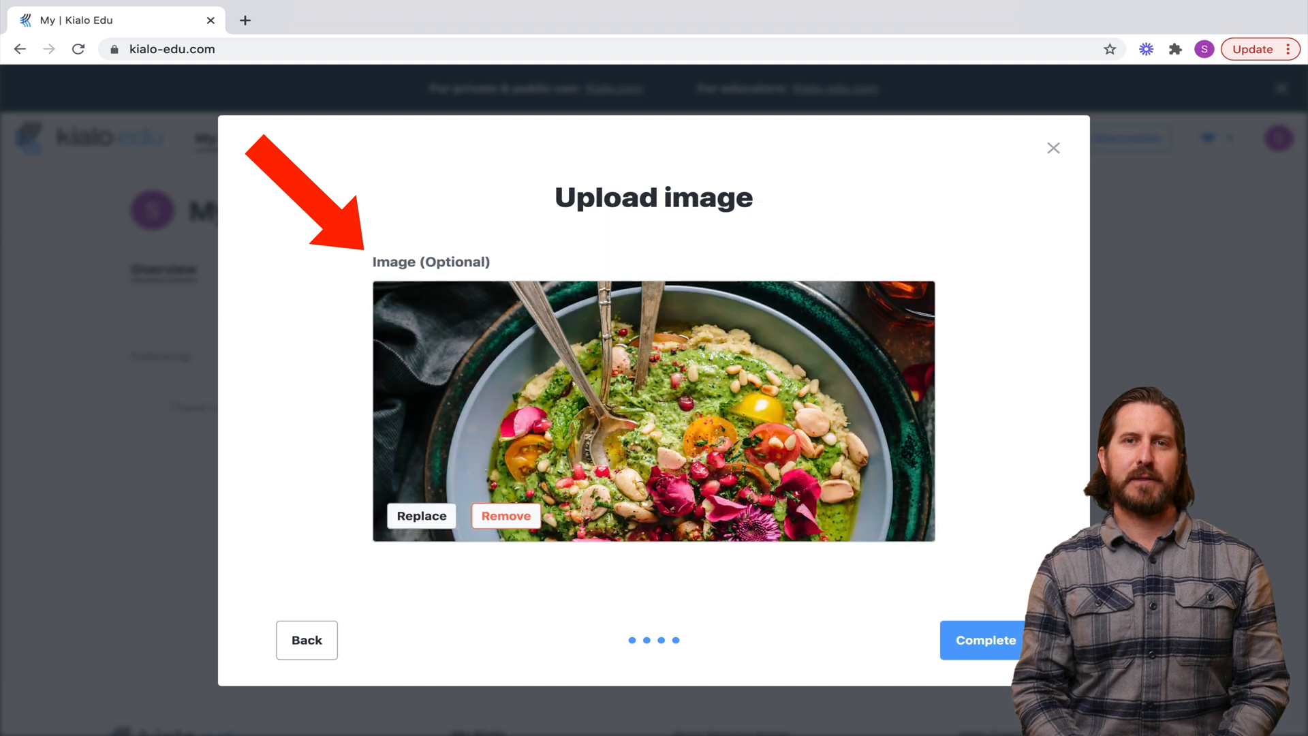
# Complete the discussion using the uploaded food photo as its image
pyautogui.click(984, 640)
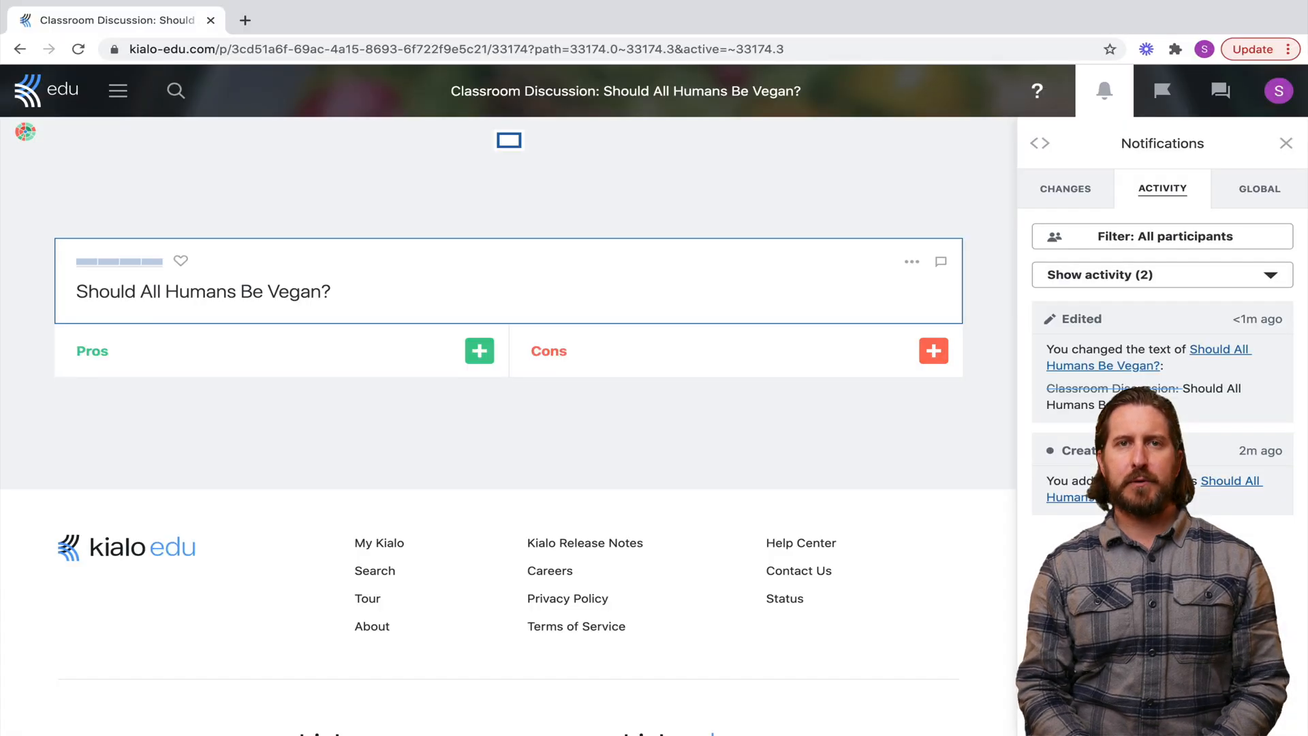
pyautogui.click(1036, 90)
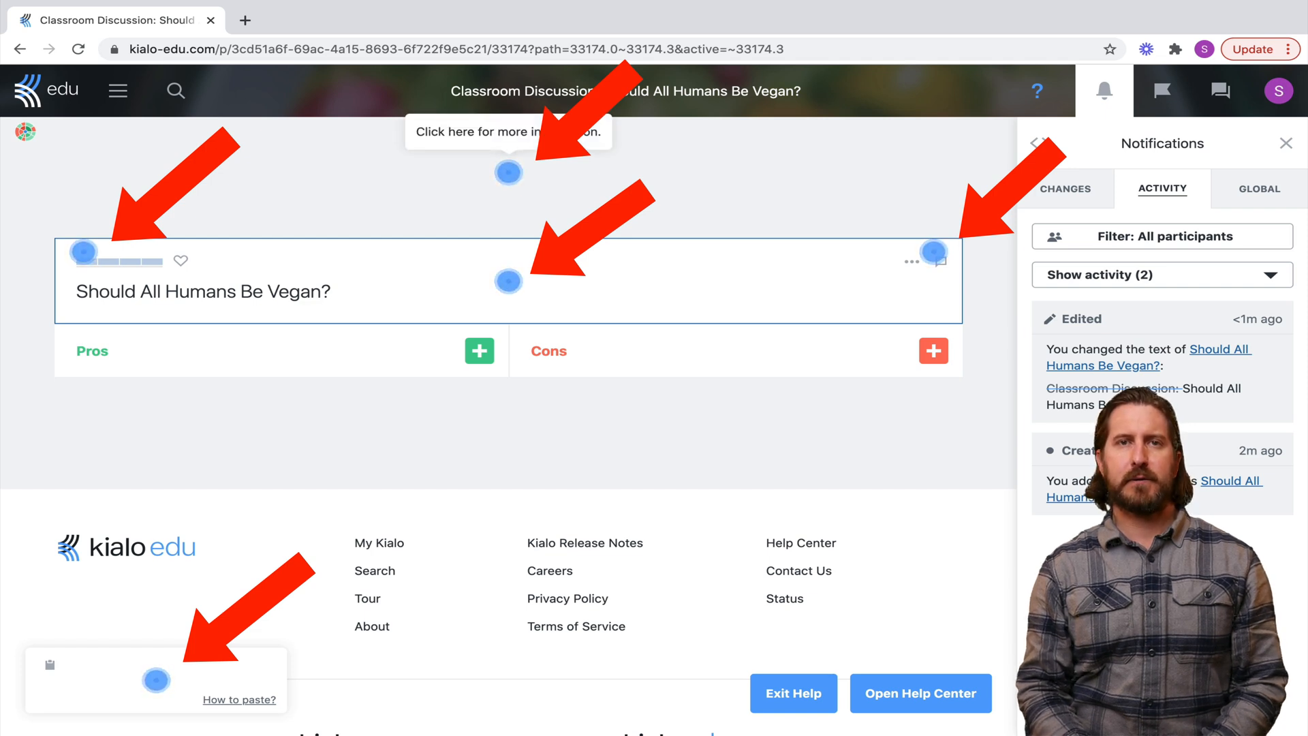
pyautogui.click(508, 172)
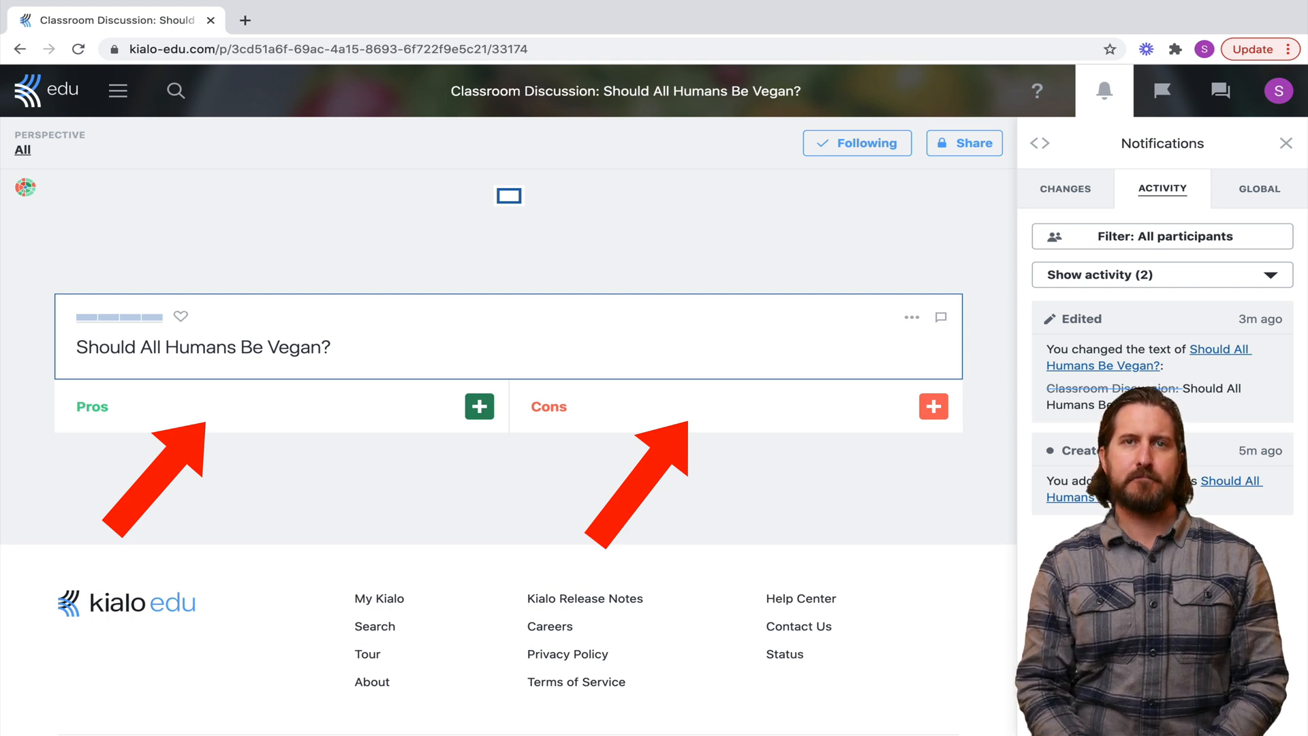
# Add the claims 'Being vegan is good for your health.' and 'Being vegan is disproportionately expensive'
pyautogui.click(479, 406)
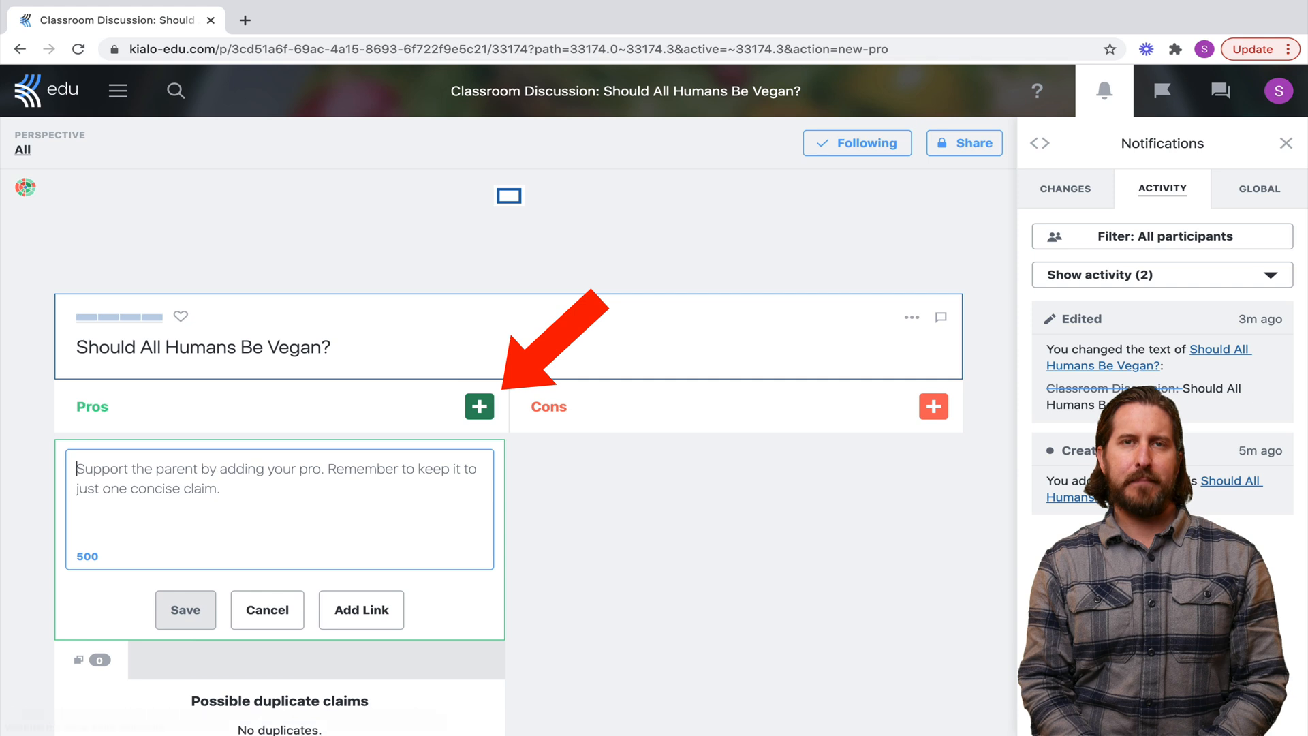
pyautogui.write('Being vegan i')
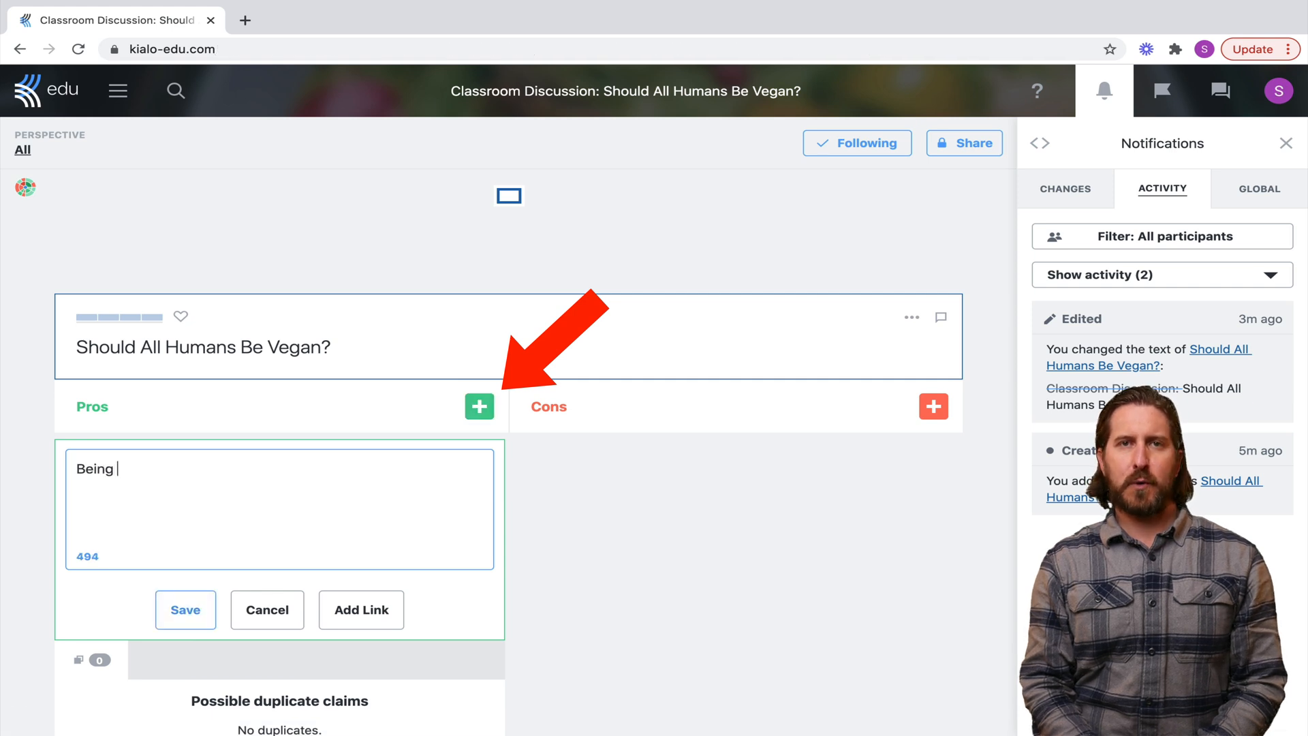
pyautogui.write('s good for your health.')
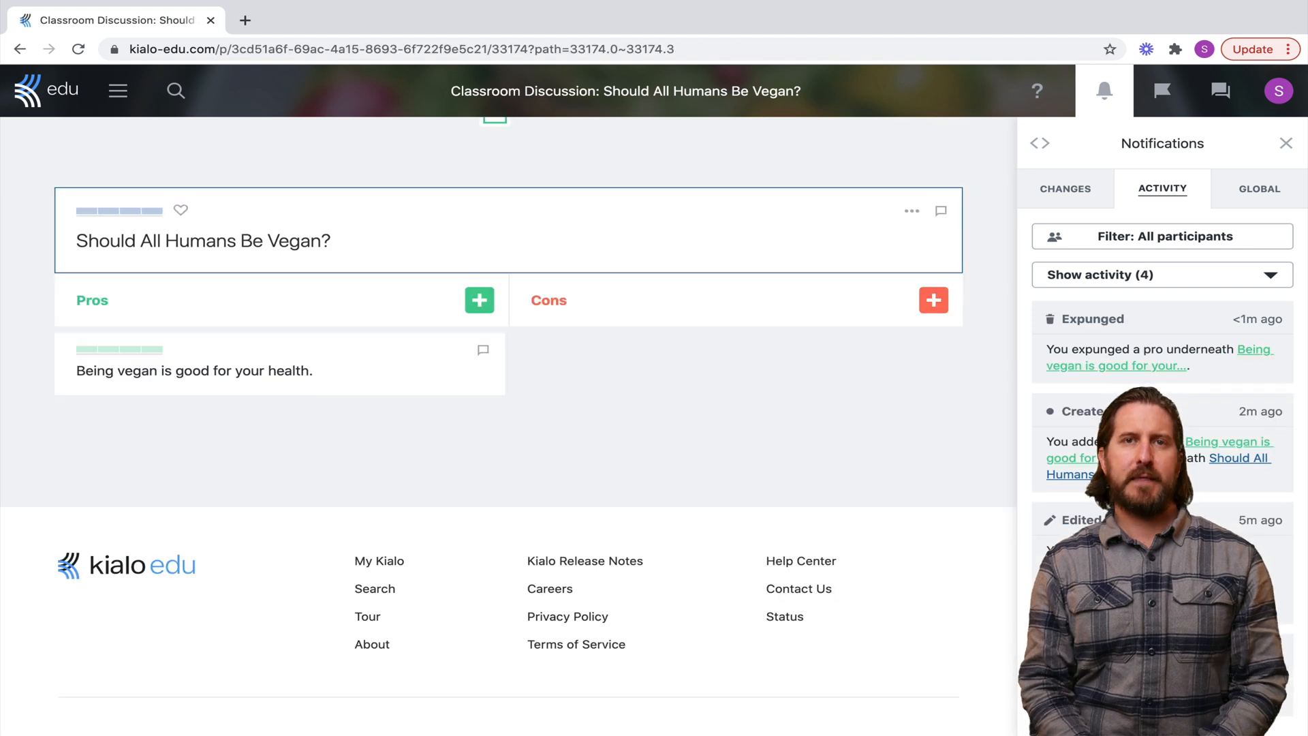
pyautogui.write('Being vegan is disprop')
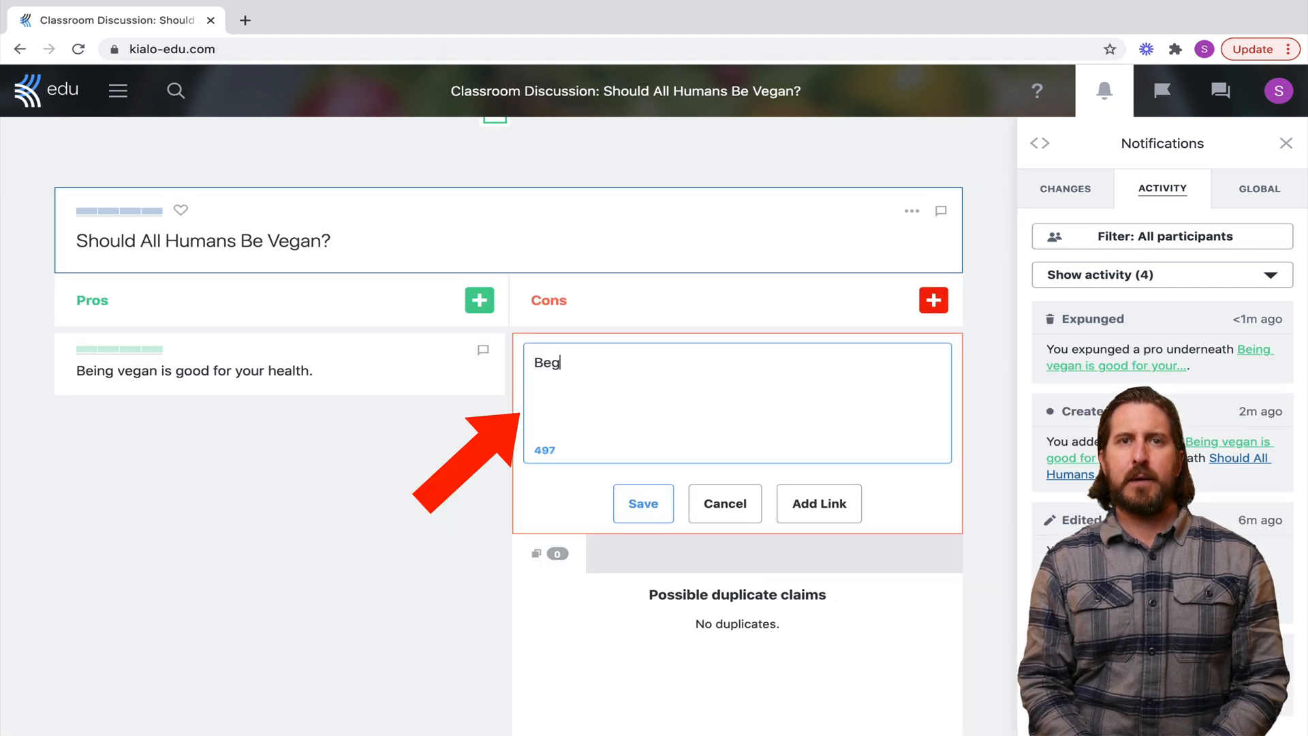
pyautogui.write('ortionately expensive')
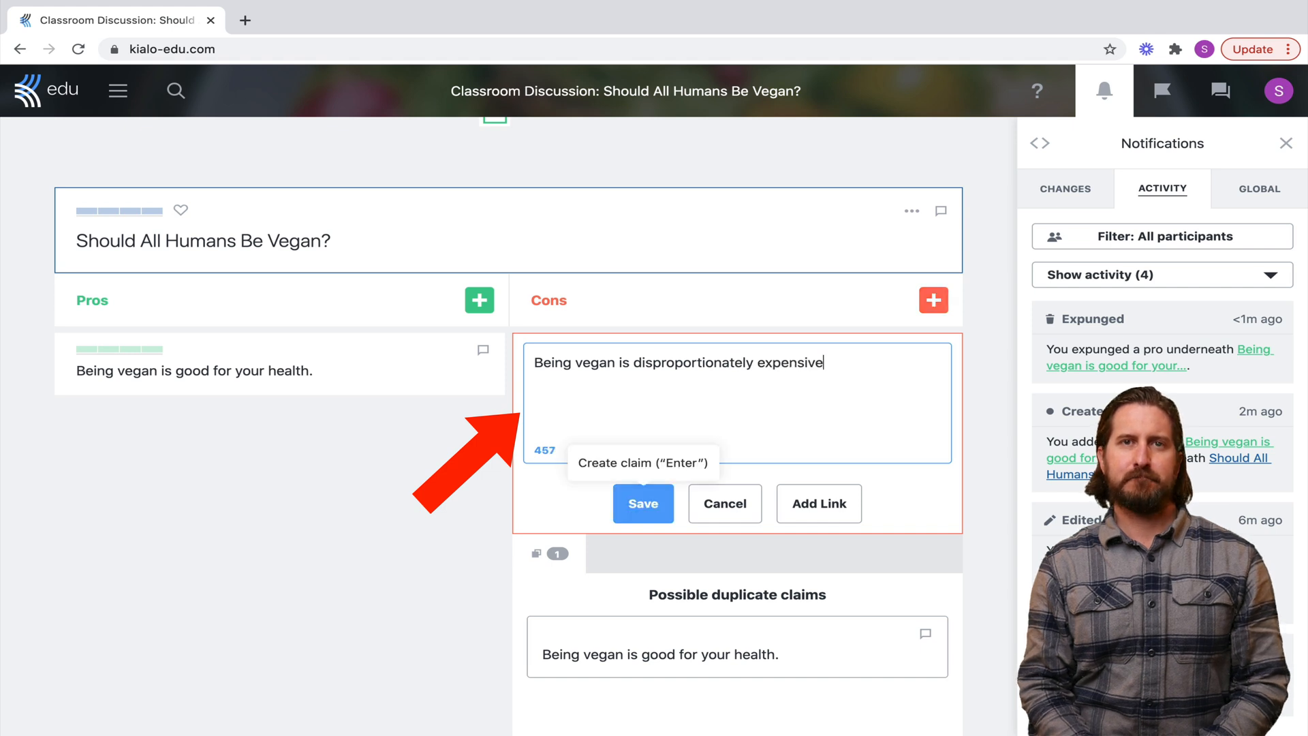
pyautogui.press('Return')
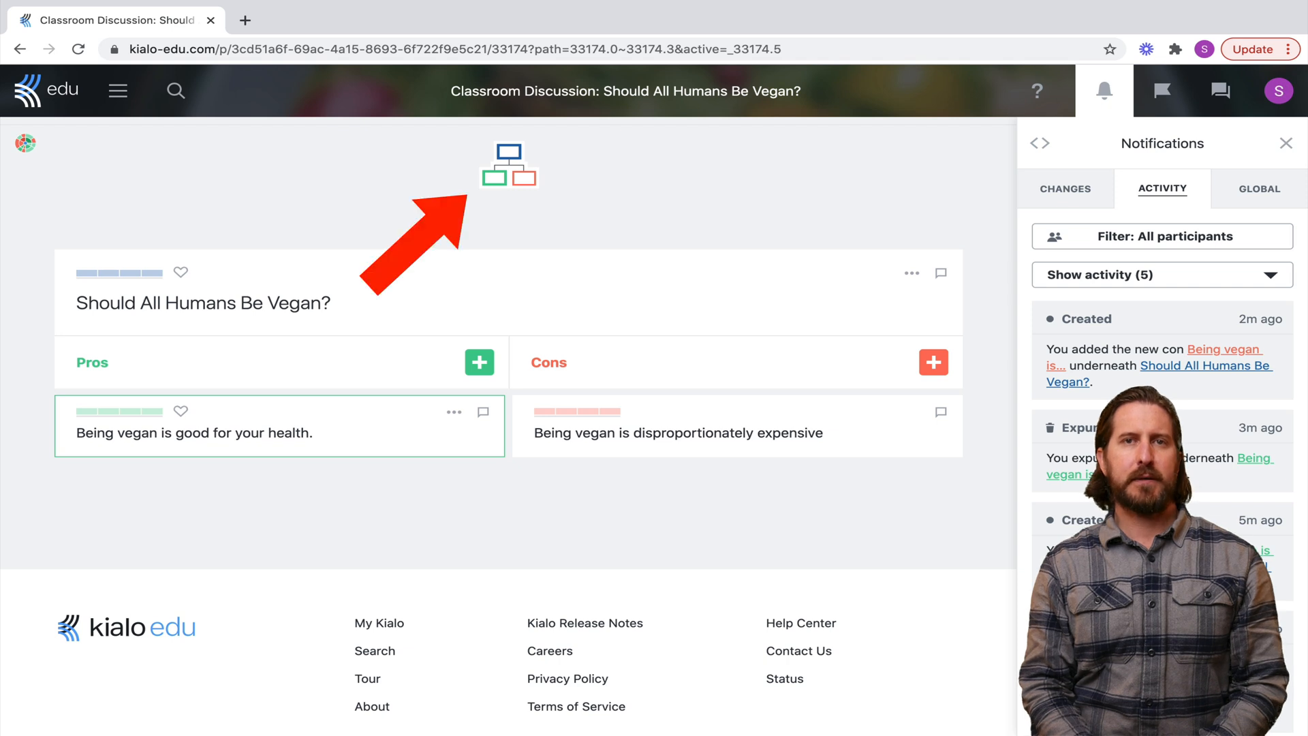
# Back on the thesis, add pros 'Being vegan is good for the environment' and 'Veganism is the most ethical choice for humans.'
pyautogui.click(279, 425)
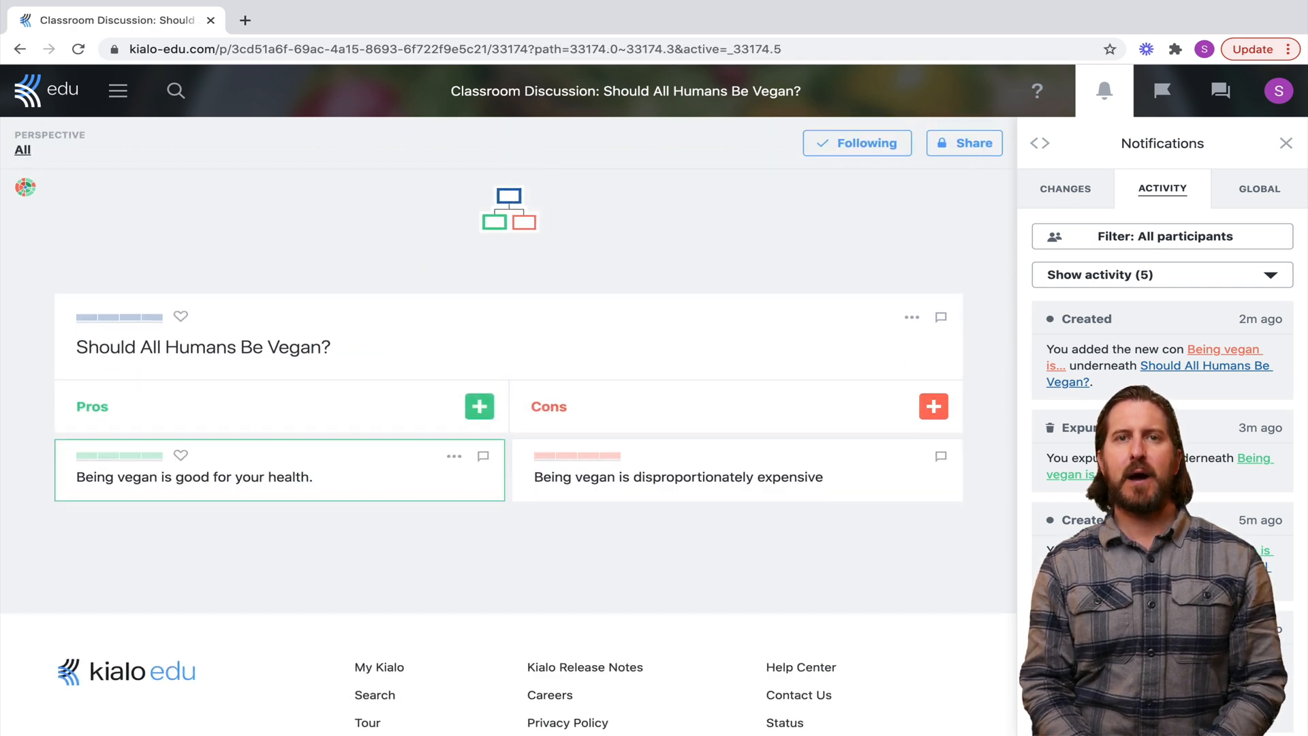
pyautogui.click(508, 354)
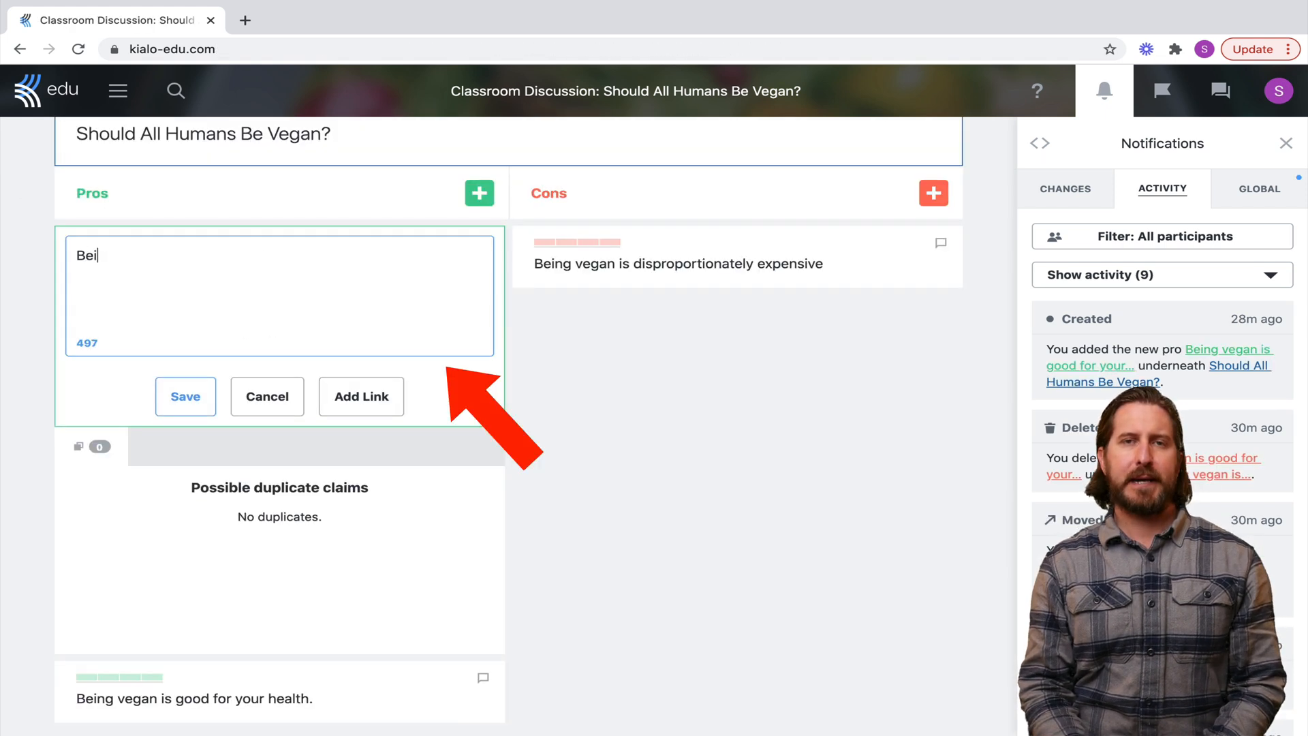
pyautogui.write('ng vegan is good f')
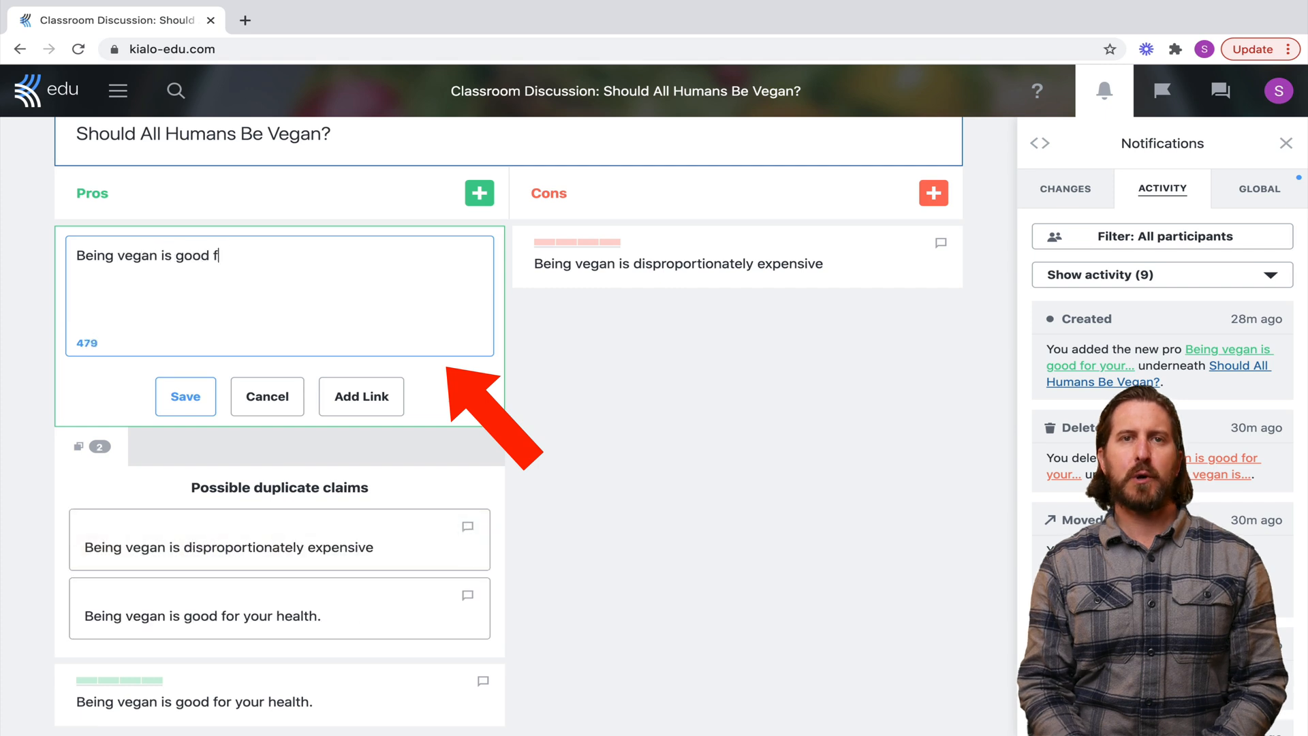
pyautogui.write('or the environment.')
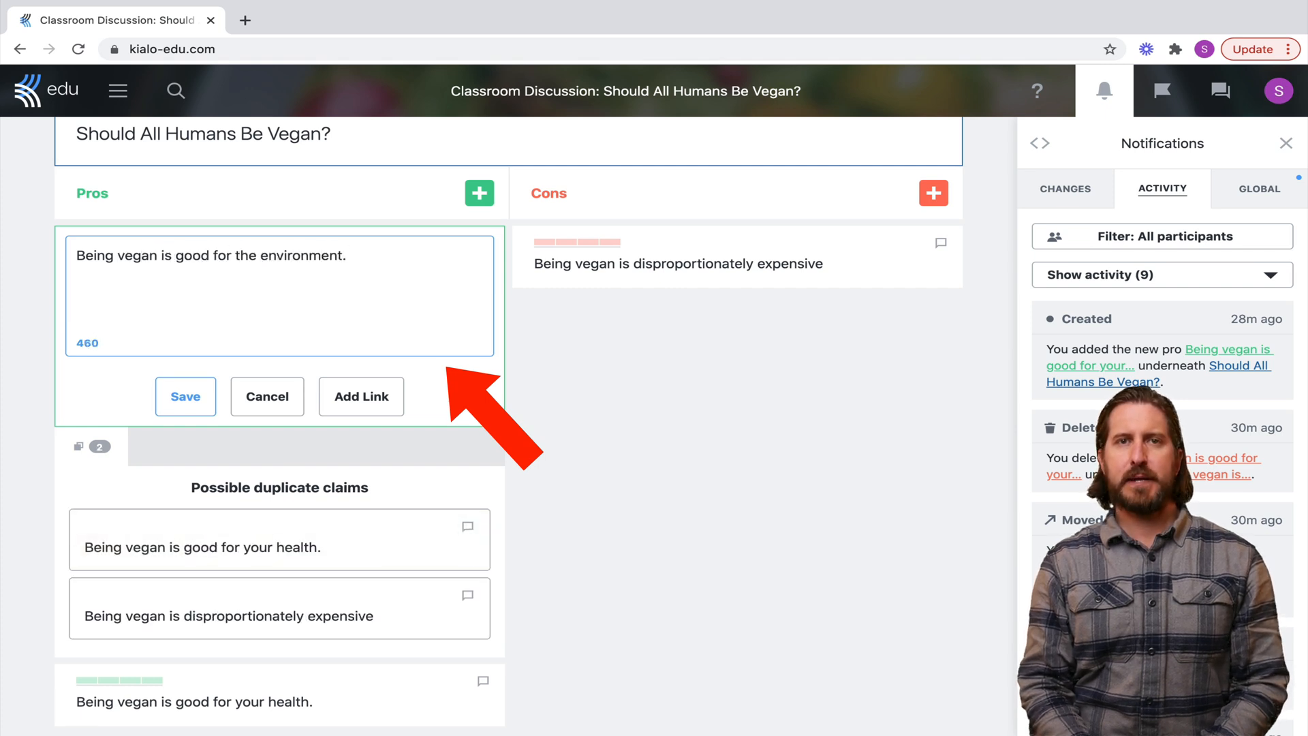
pyautogui.press('Return')
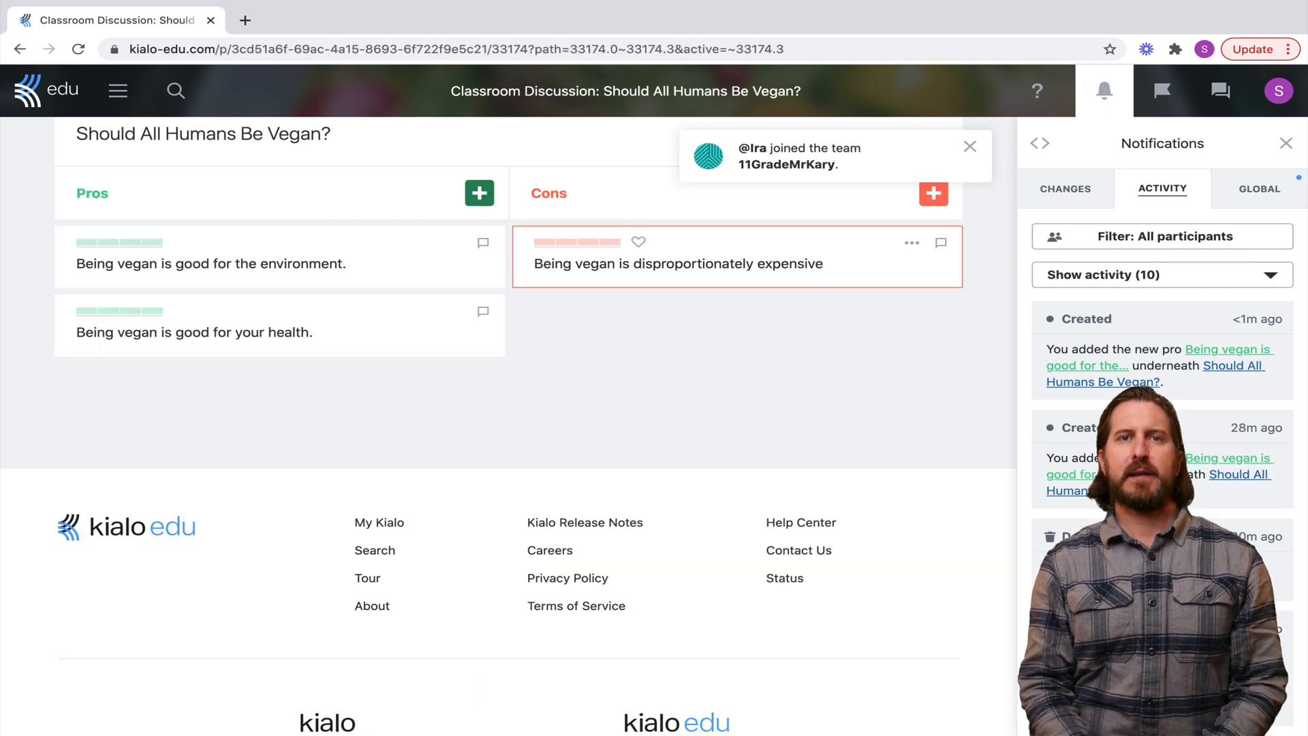
pyautogui.write('Veganism is ')
pyautogui.write('the most ethical choice for humans.')
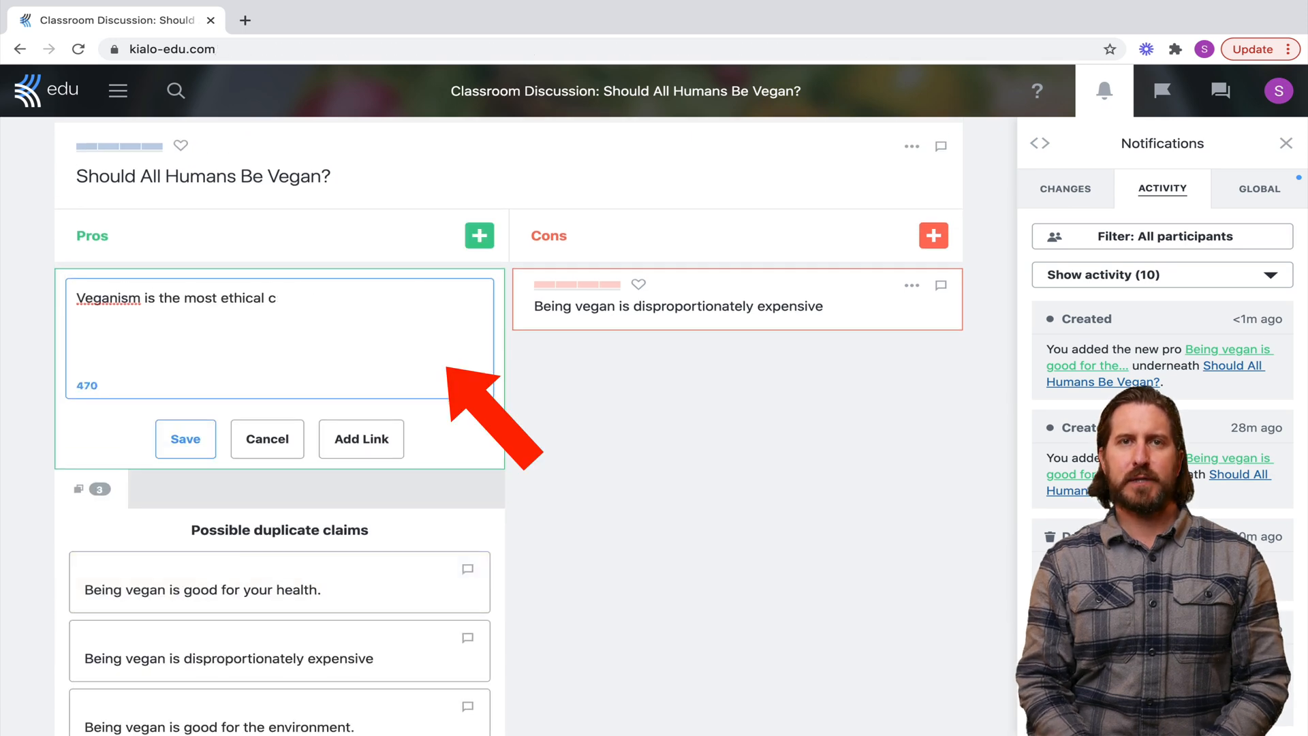
pyautogui.press('Return')
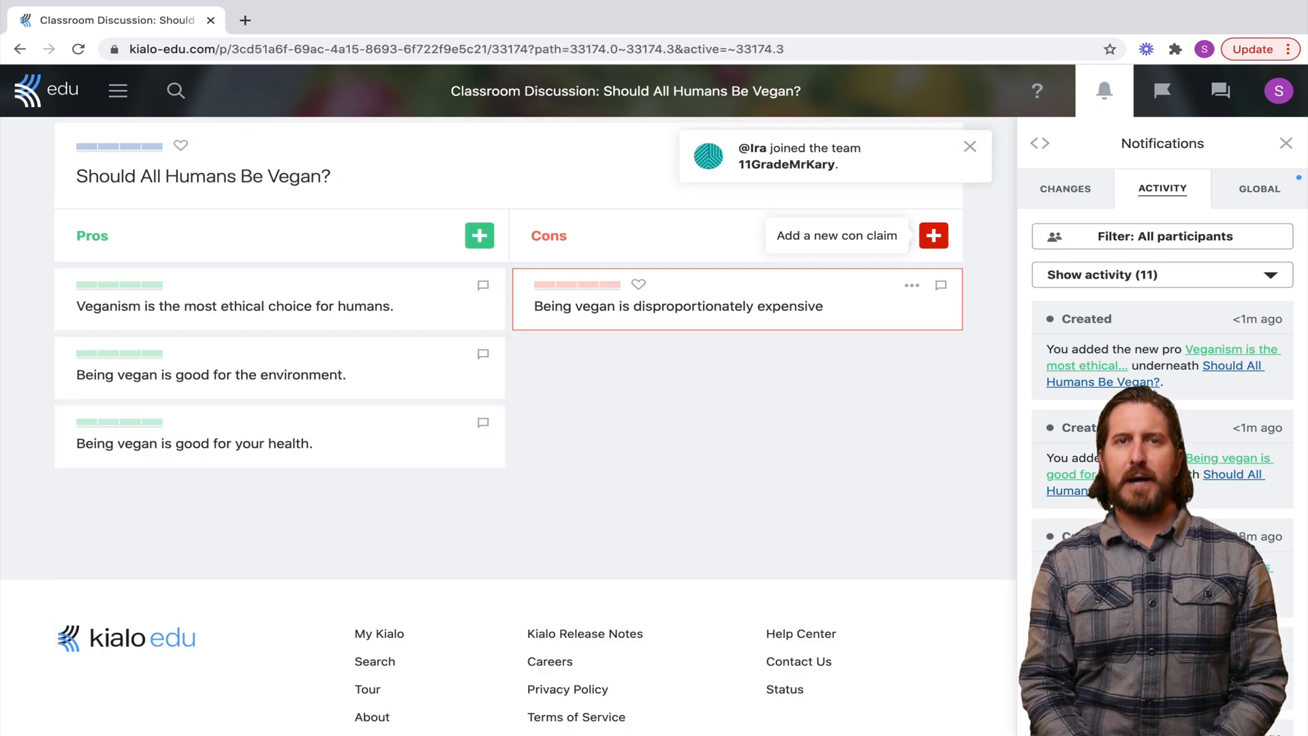
# Add cons 'Veganism is a hard lifestyle to follow.' and 'Humans should be free to choose what lifestyle they wish to have.'
pyautogui.click(933, 235)
pyautogui.write('Veganism is a hard lifestyle to ')
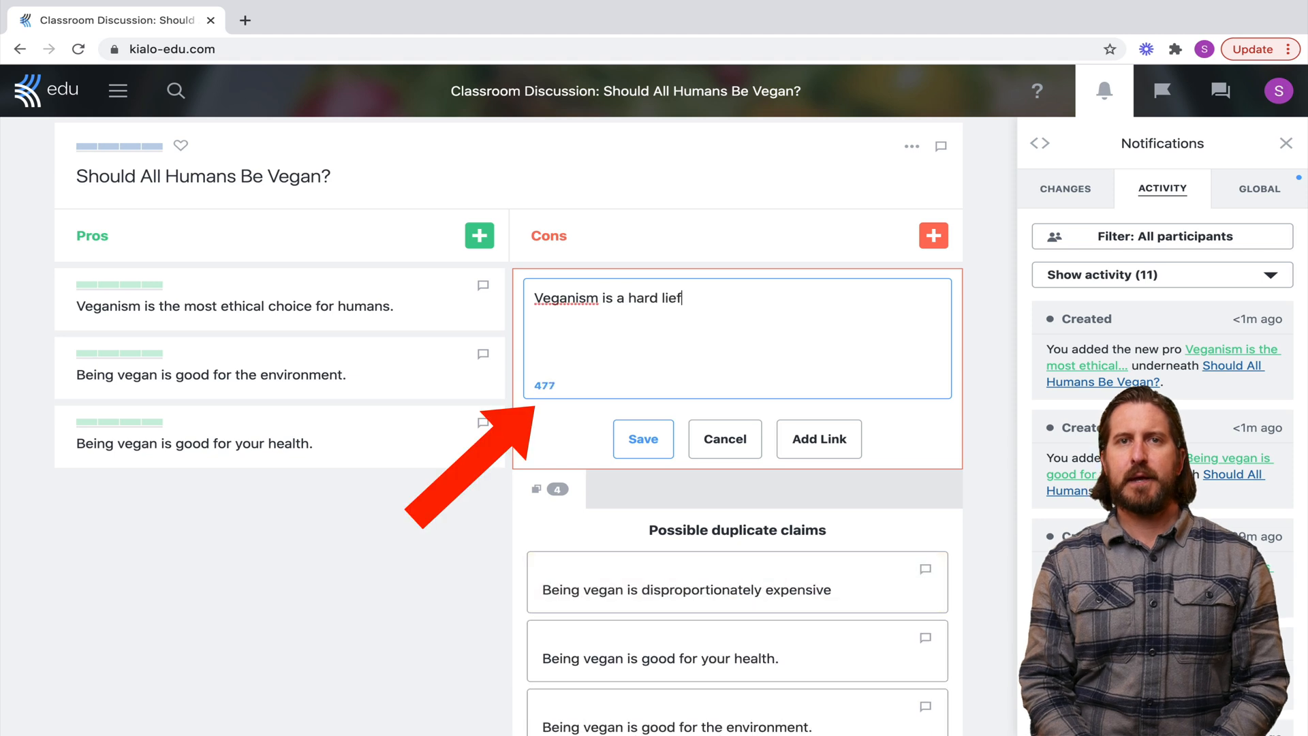
pyautogui.write('follow.')
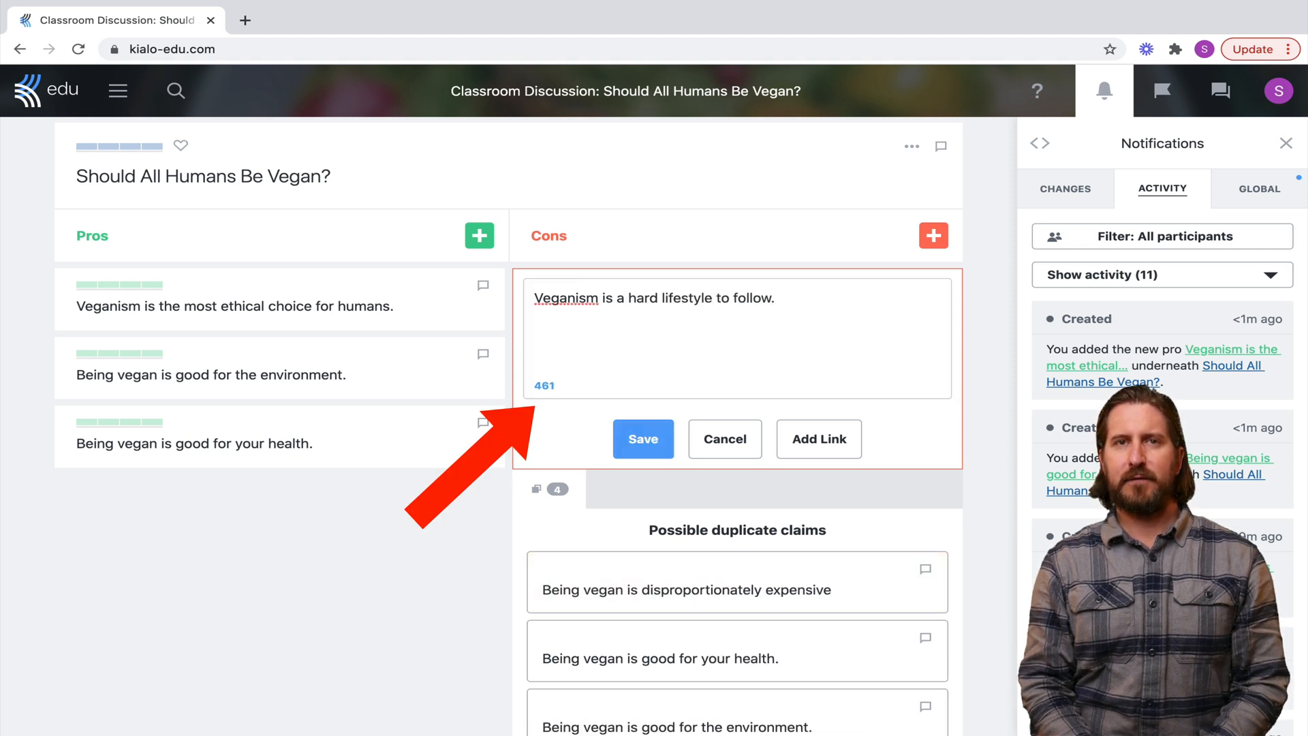
pyautogui.press('Return')
pyautogui.click(933, 234)
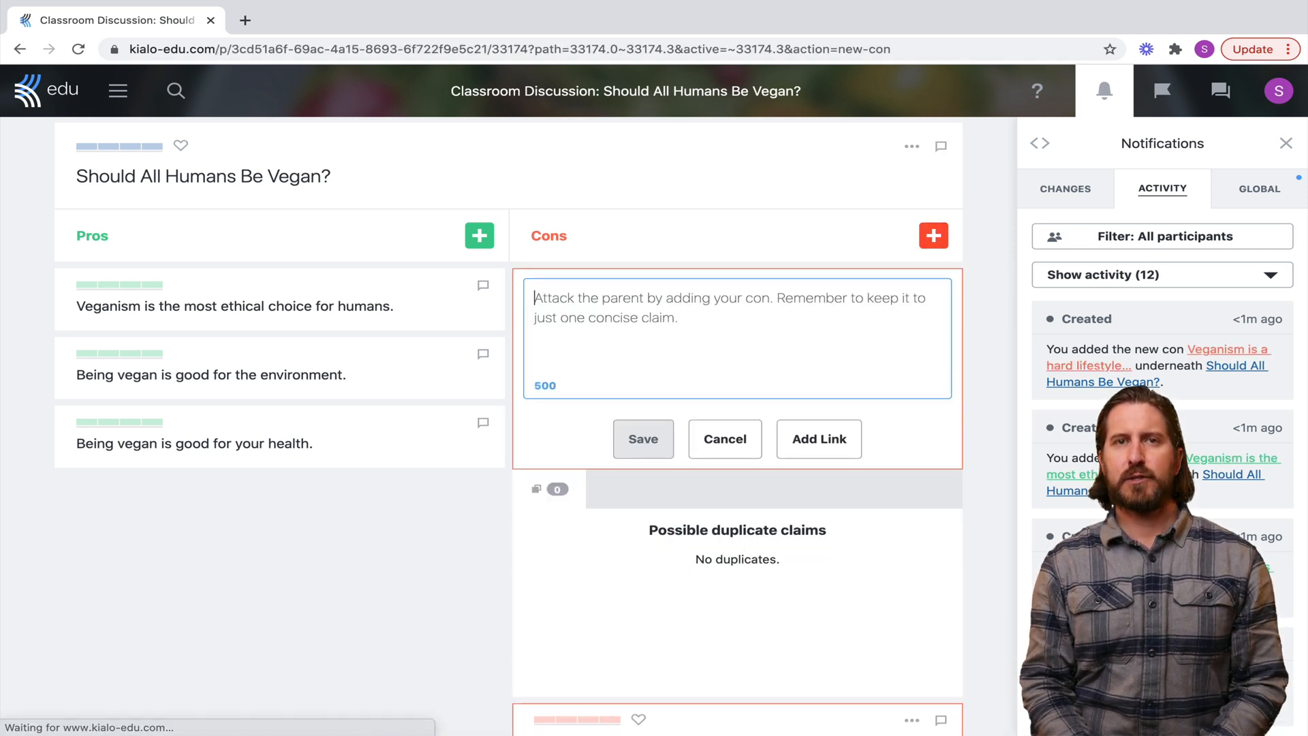
pyautogui.write('Humans should be free to choose what lifestyle they wish to ha')
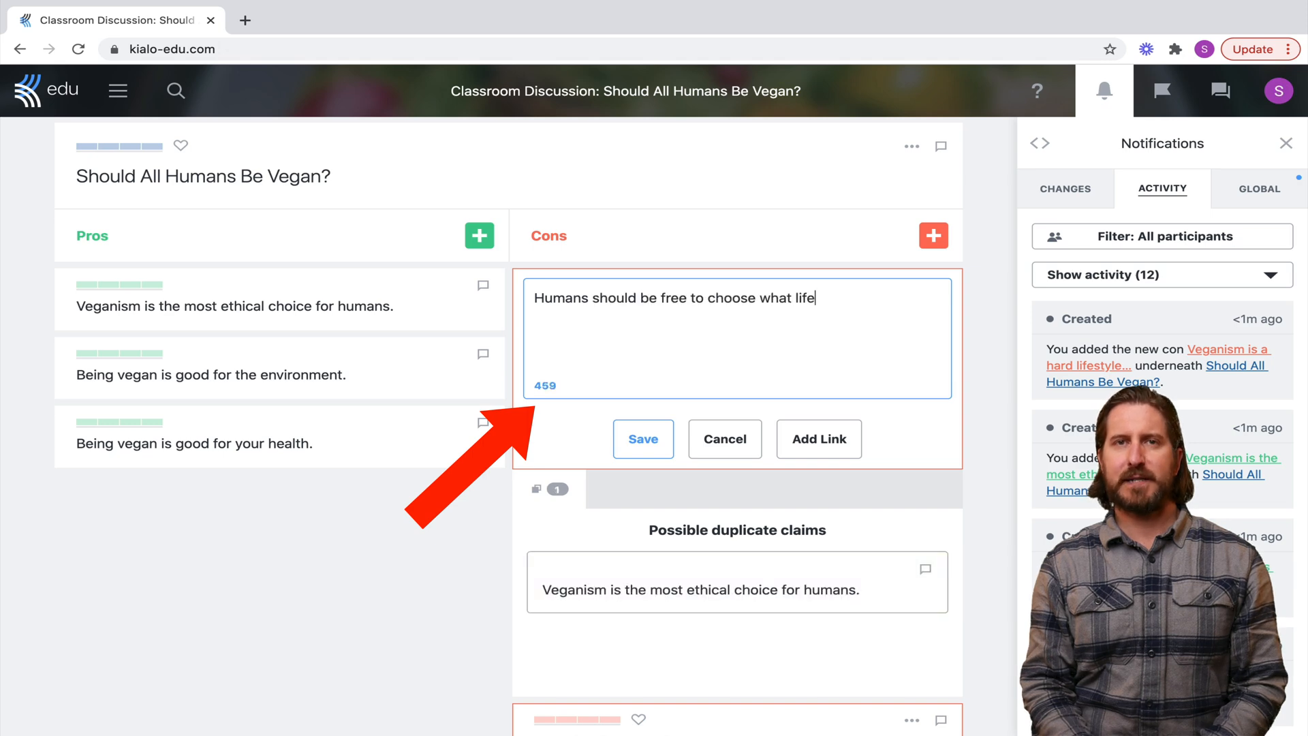
pyautogui.write('ve.')
pyautogui.press('Return')
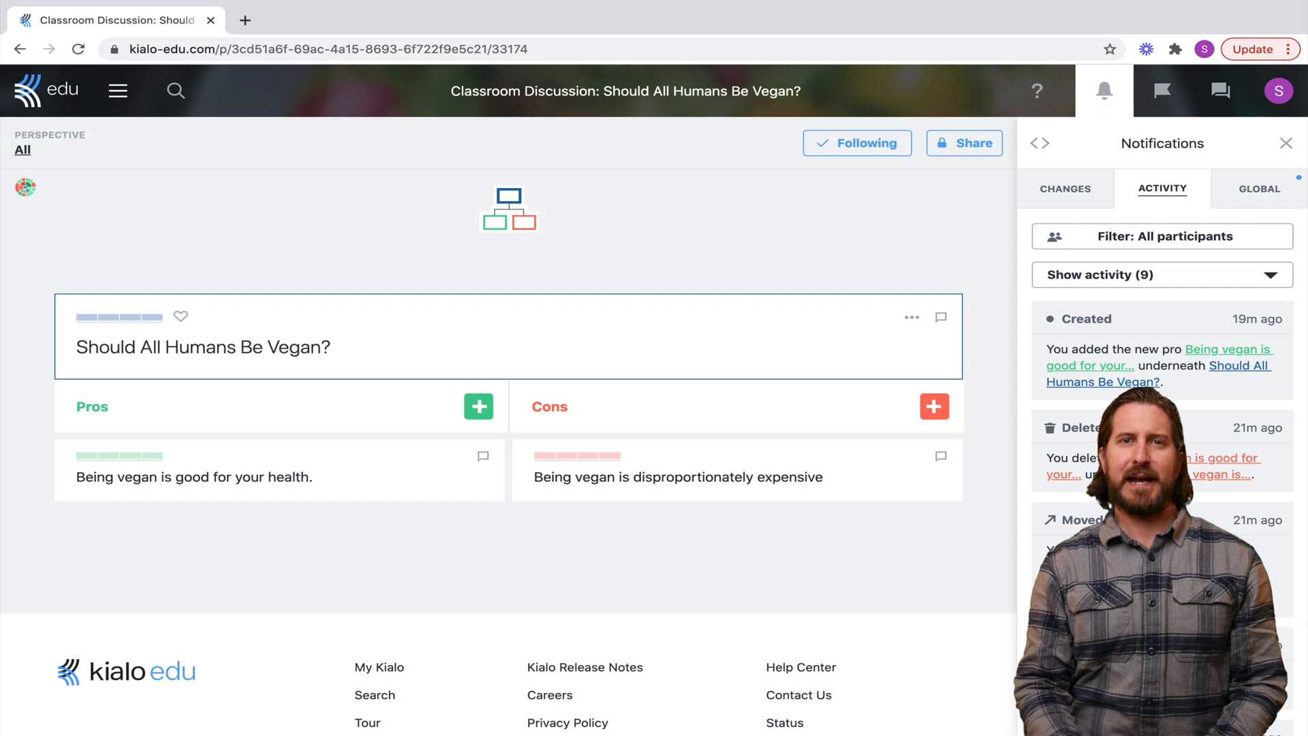
# Open the discussion's Invites & Permissions settings from the menu
pyautogui.click(118, 91)
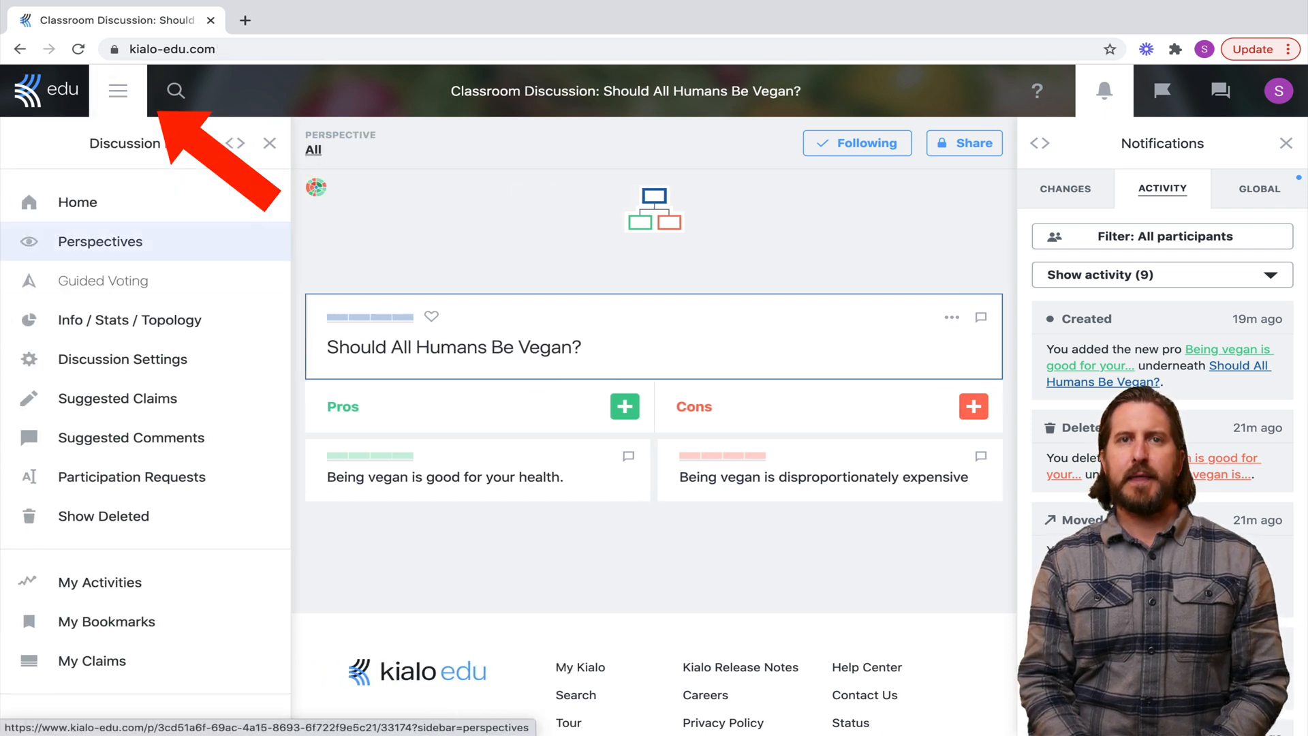
pyautogui.click(197, 370)
pyautogui.click(122, 359)
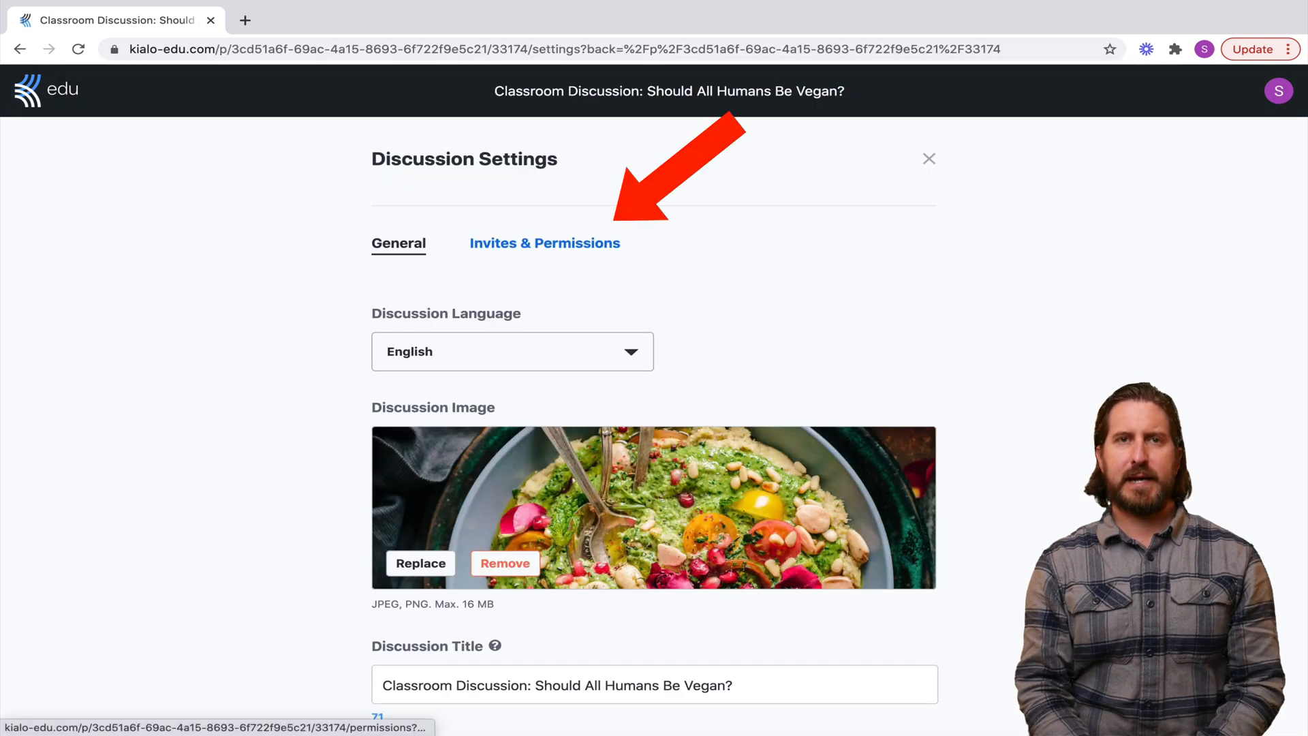
pyautogui.click(545, 244)
pyautogui.scroll(-6, 654, 422)
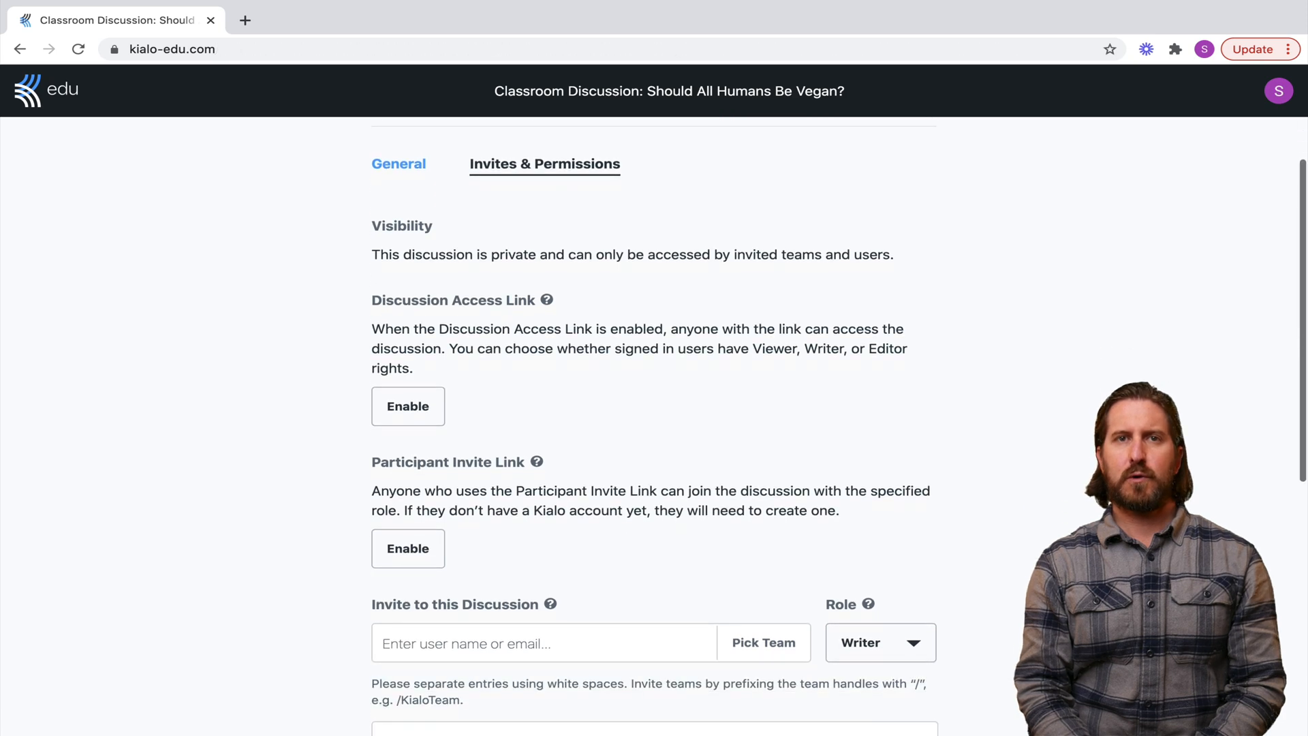
pyautogui.scroll(-1, 653, 422)
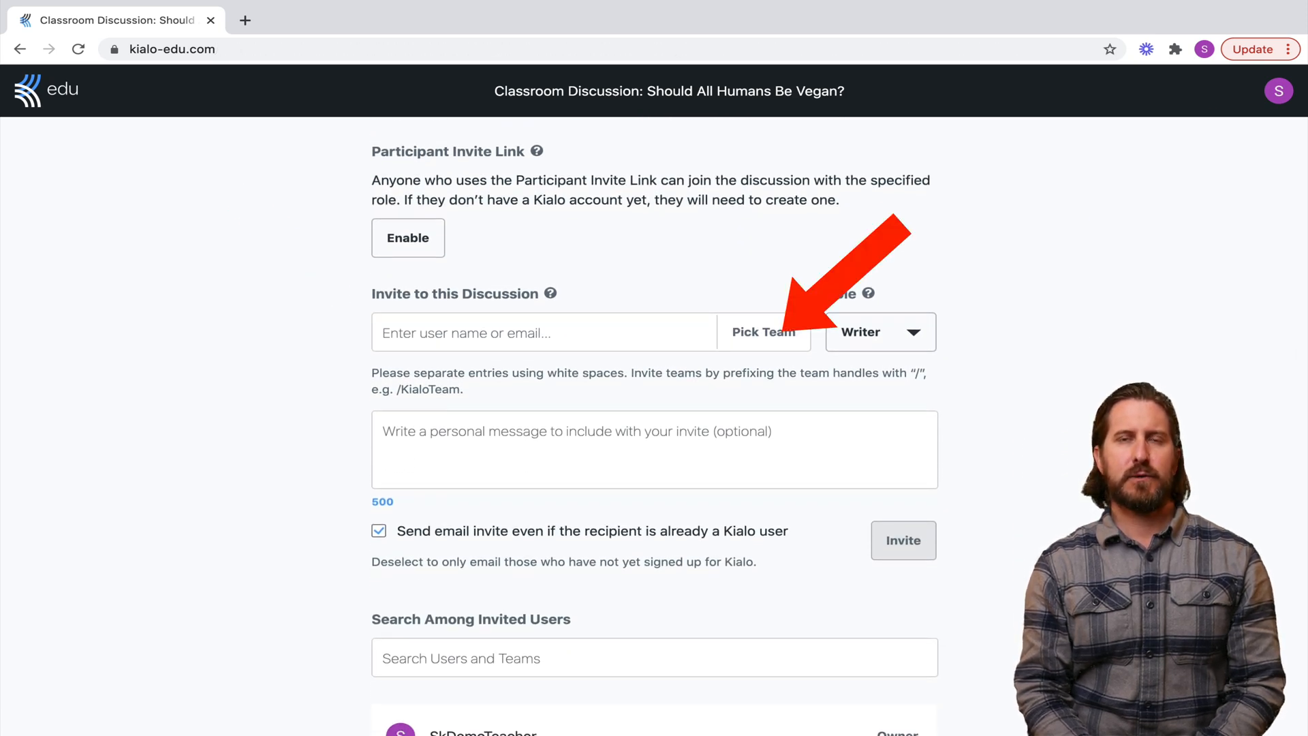
pyautogui.scroll(1, 654, 422)
# Invite team /11GradeMrKary as writers with the message 'This is the assignment for this week'
pyautogui.click(764, 346)
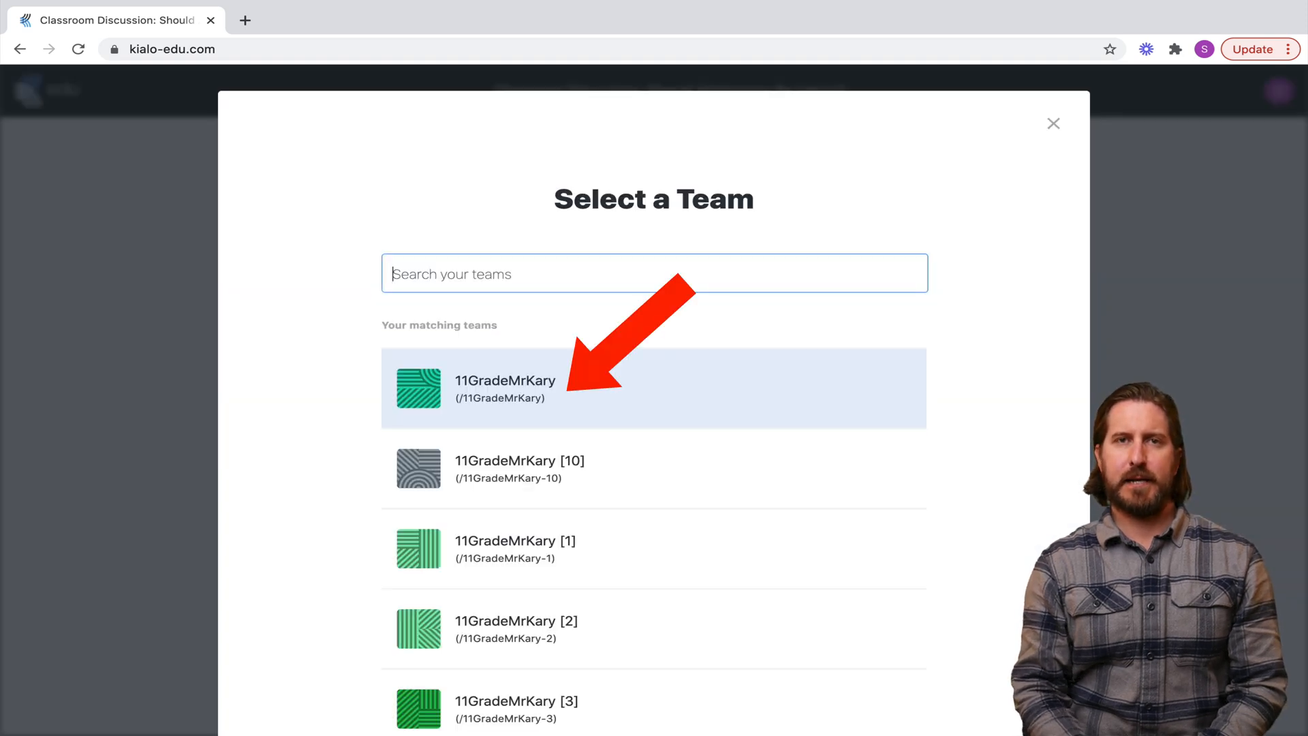
pyautogui.click(654, 388)
pyautogui.scroll(-2, 654, 422)
pyautogui.click(654, 398)
pyautogui.write('This is the assignme')
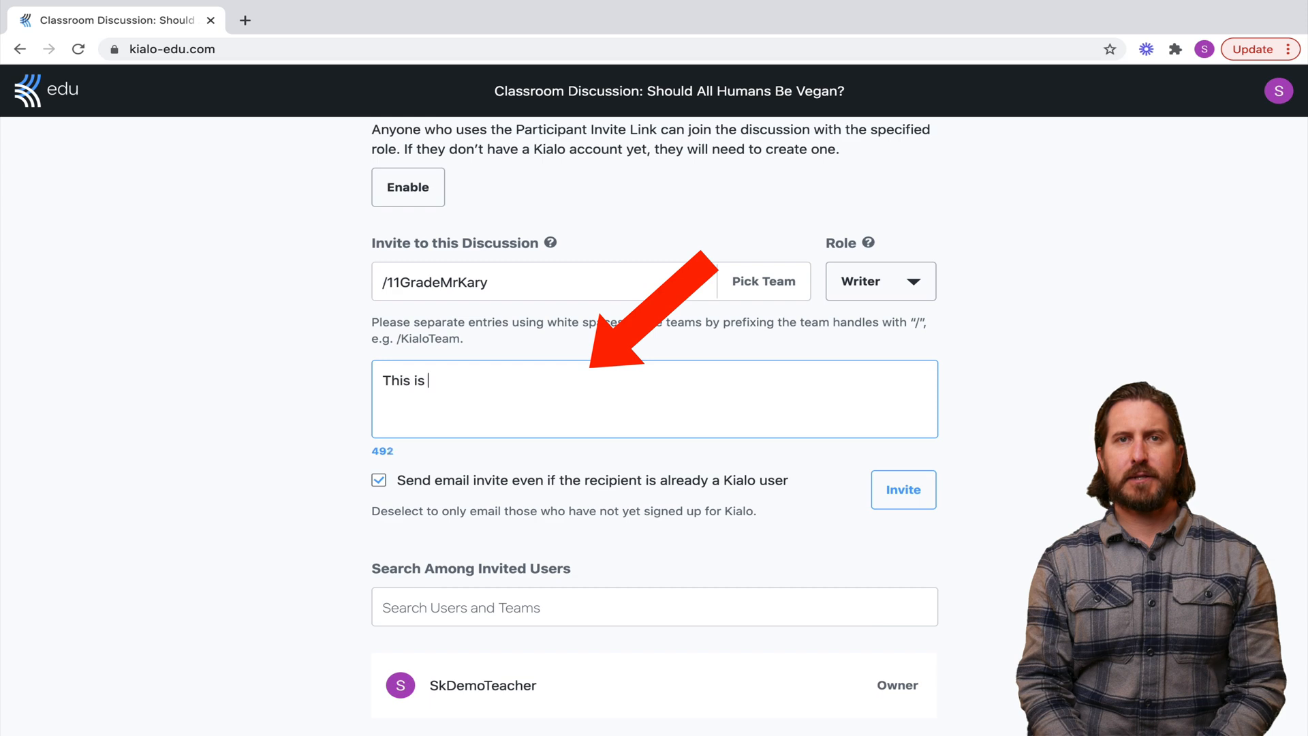
pyautogui.write('nt for this week')
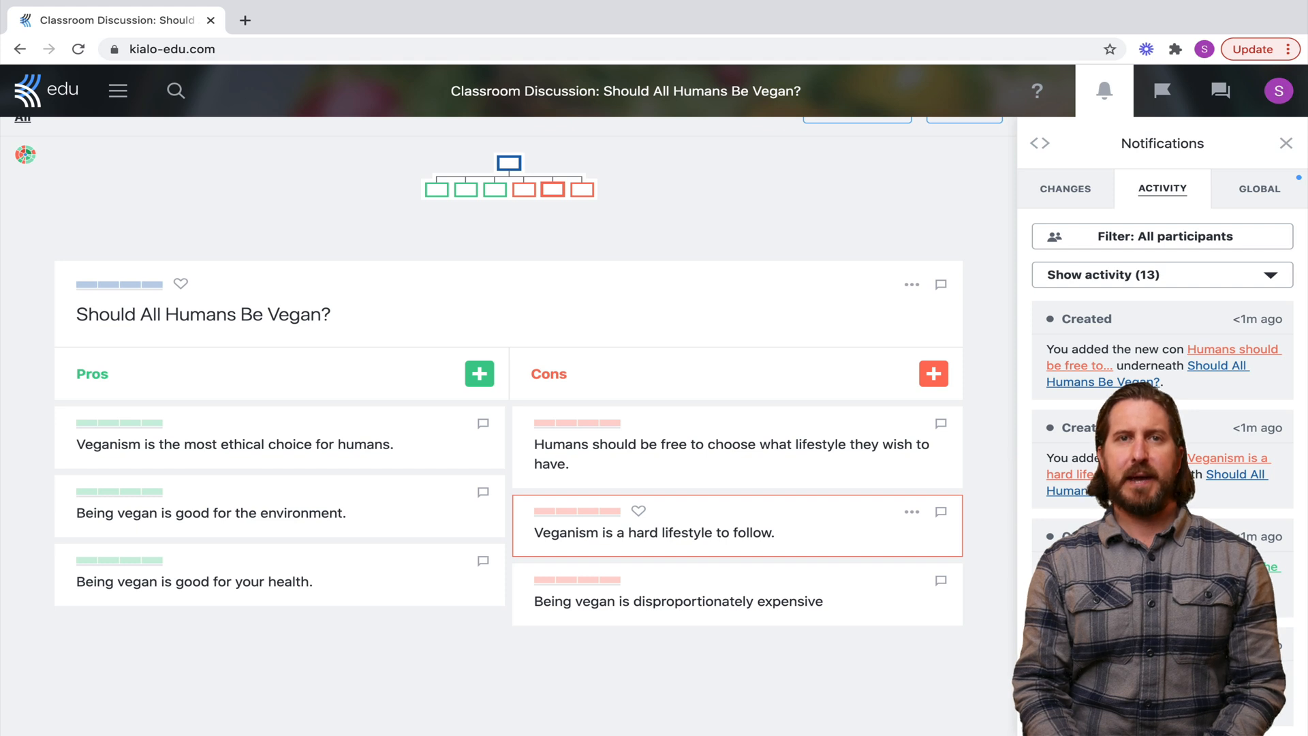
# Focus the 'Humans should be free to choose what lifestyle they wish to have.' con to see its new pro
pyautogui.scroll(-1, 501, 425)
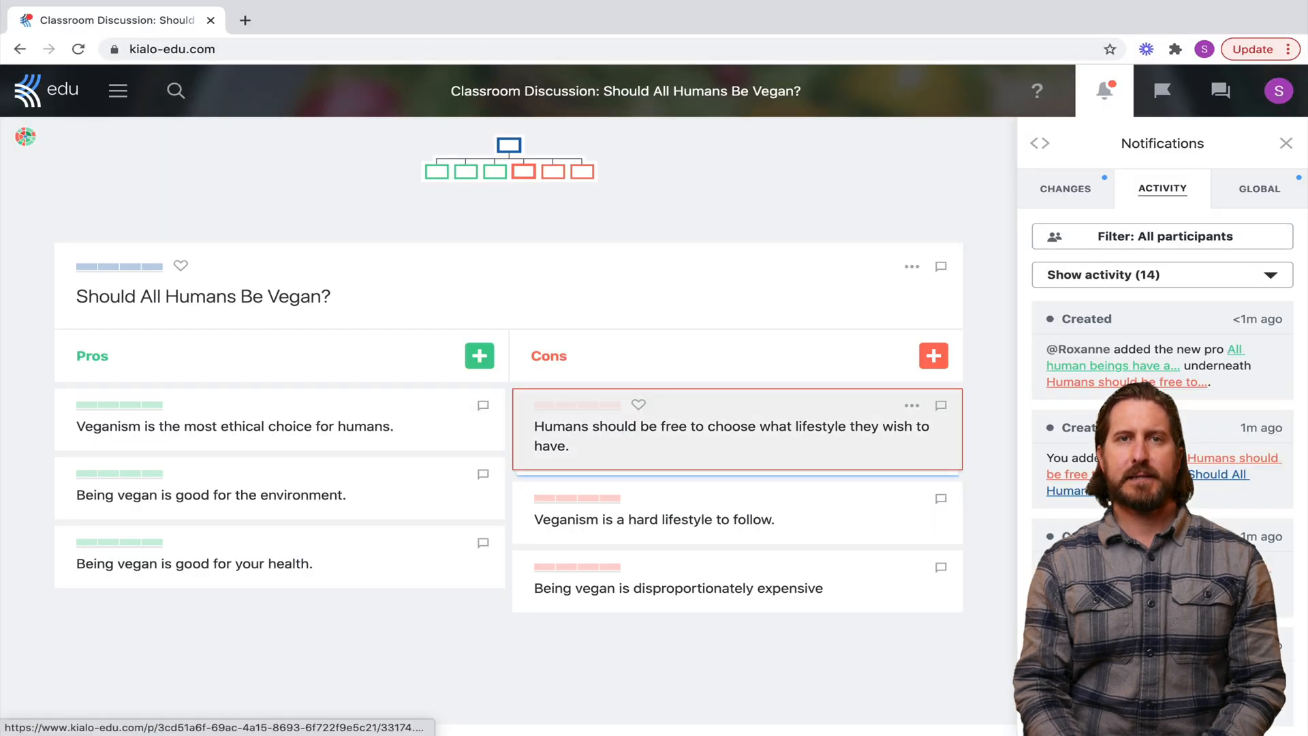
pyautogui.click(731, 426)
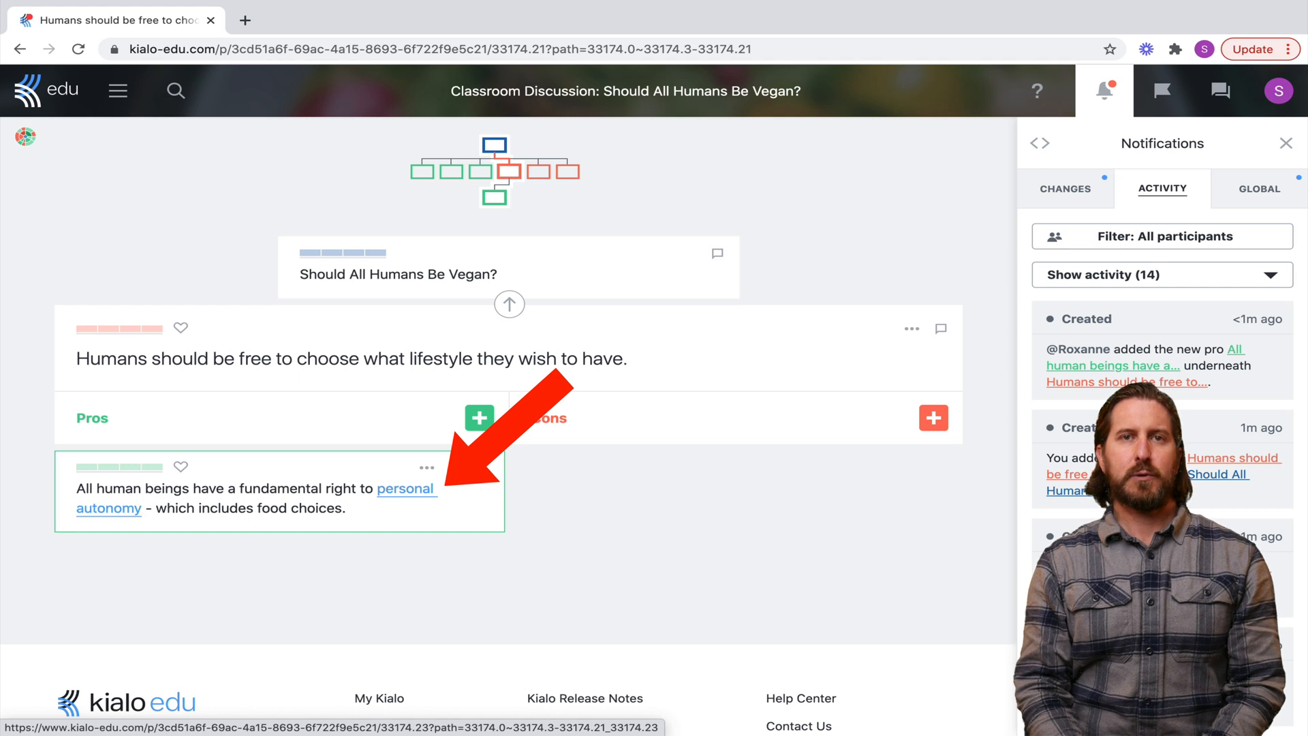
# Check the source URL behind the 'personal autonomy' link in the student's pro
pyautogui.click(406, 489)
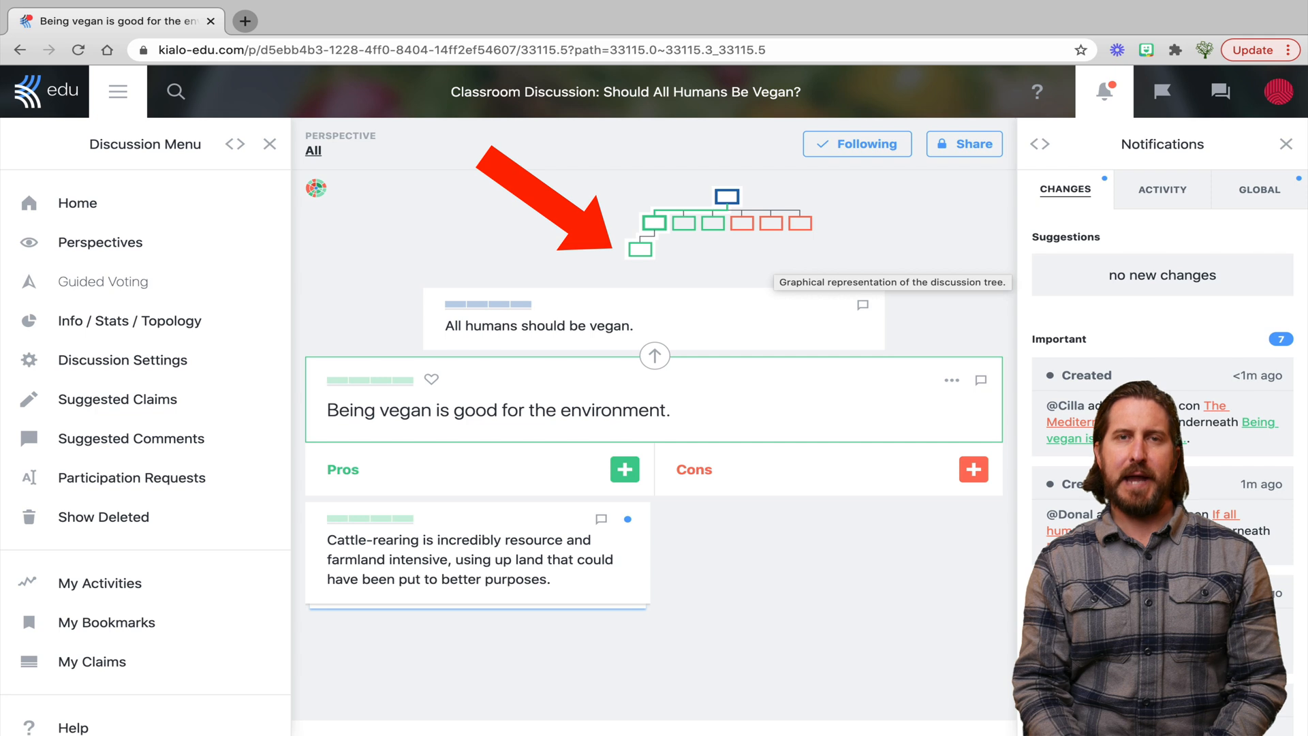
# Jump to the Cattle-rearing claim from the discussion tree map
pyautogui.moveTo(640, 248)
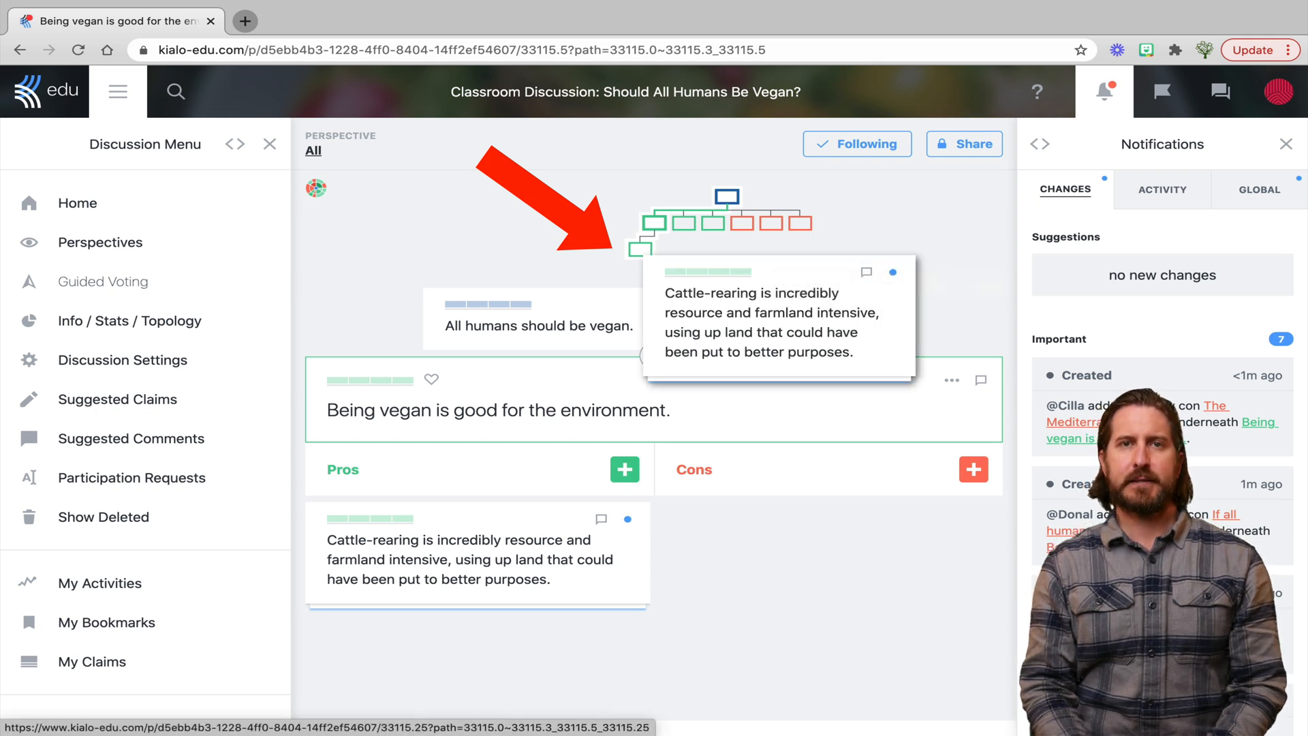
pyautogui.click(639, 249)
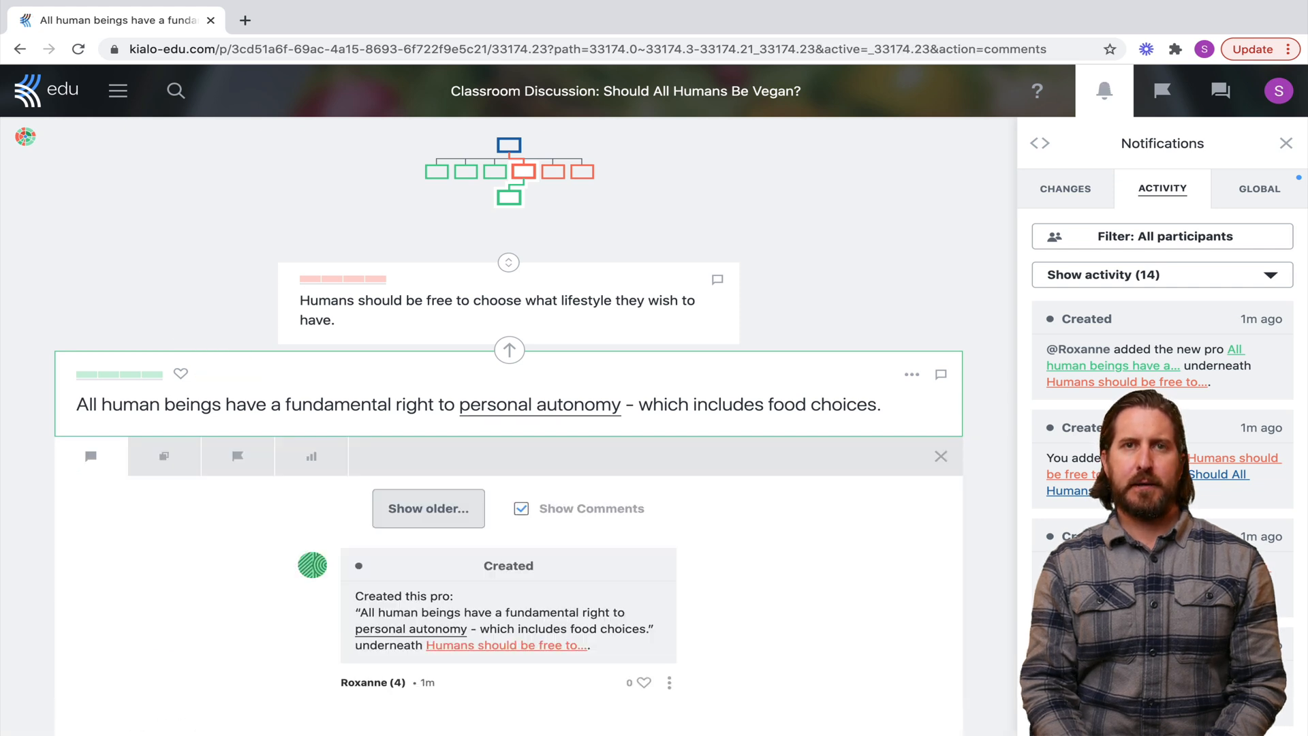
pyautogui.scroll(-3, 508, 409)
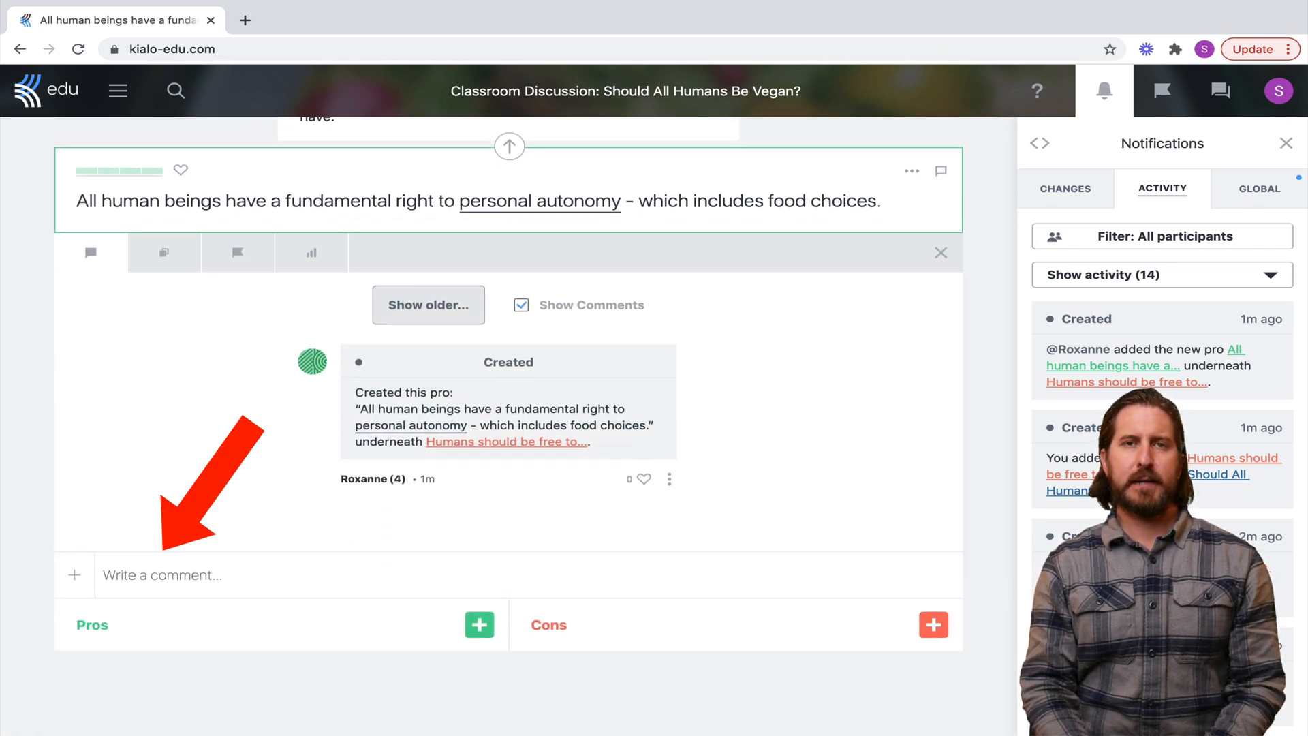
pyautogui.click(162, 574)
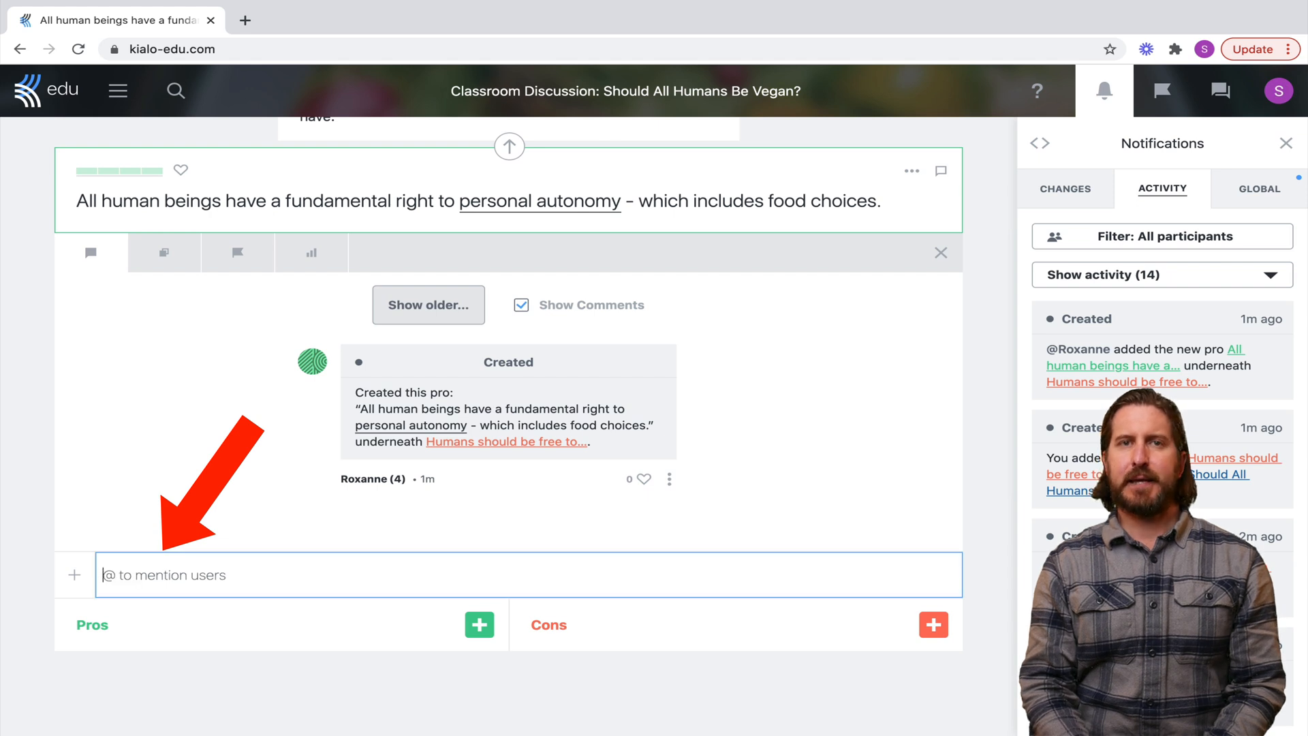
pyautogui.write('@ro')
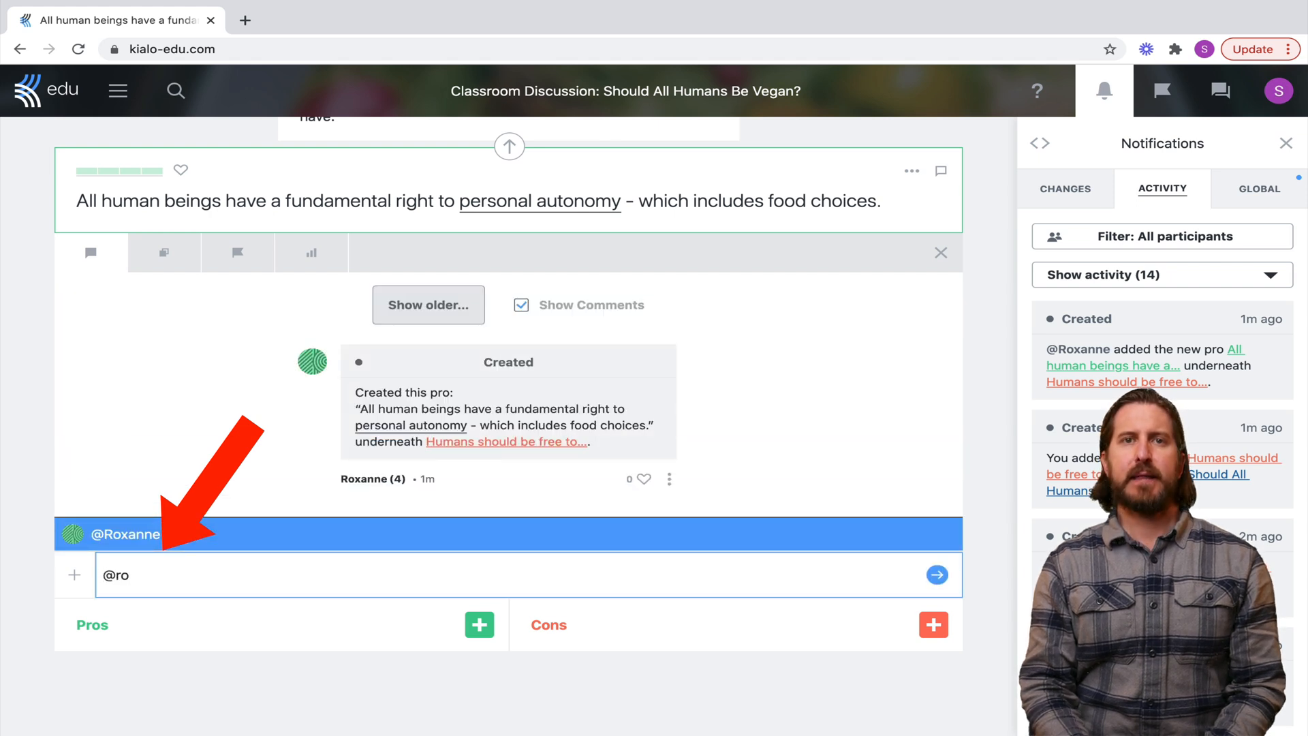
pyautogui.press('Return')
pyautogui.write('great job')
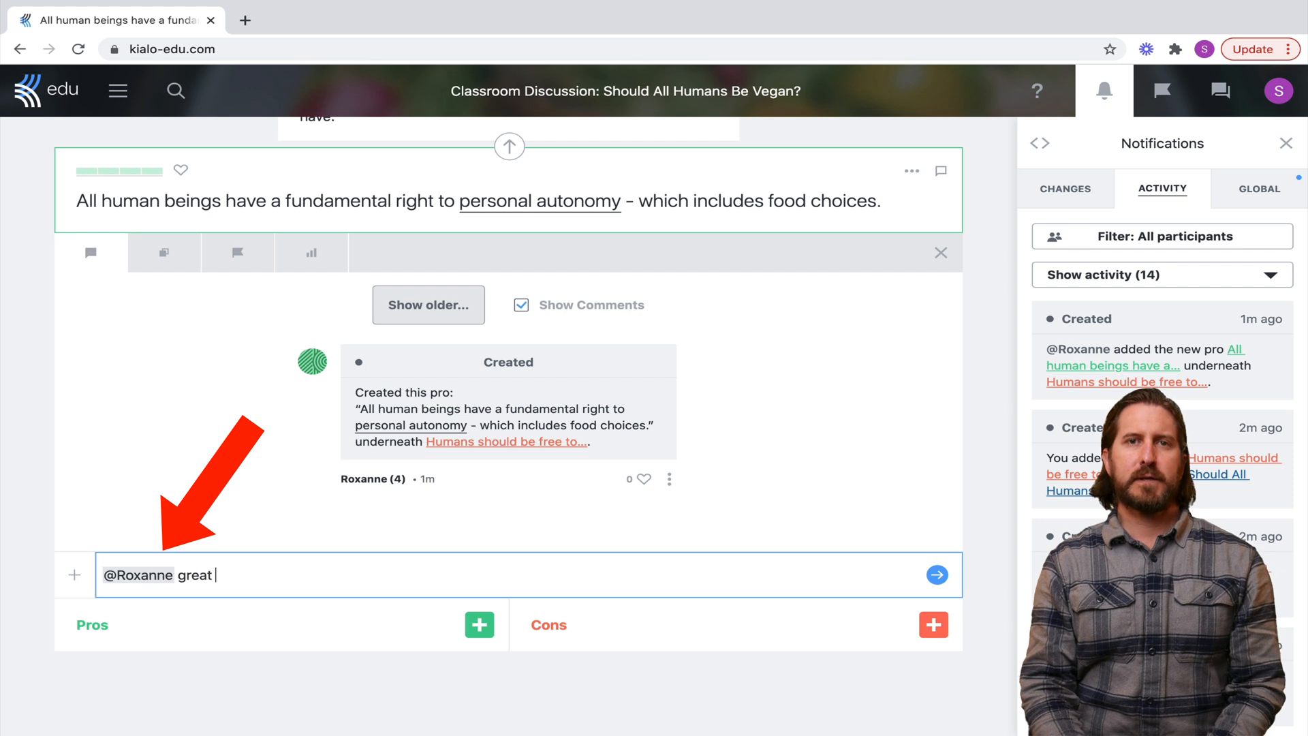
pyautogui.write('ing to')
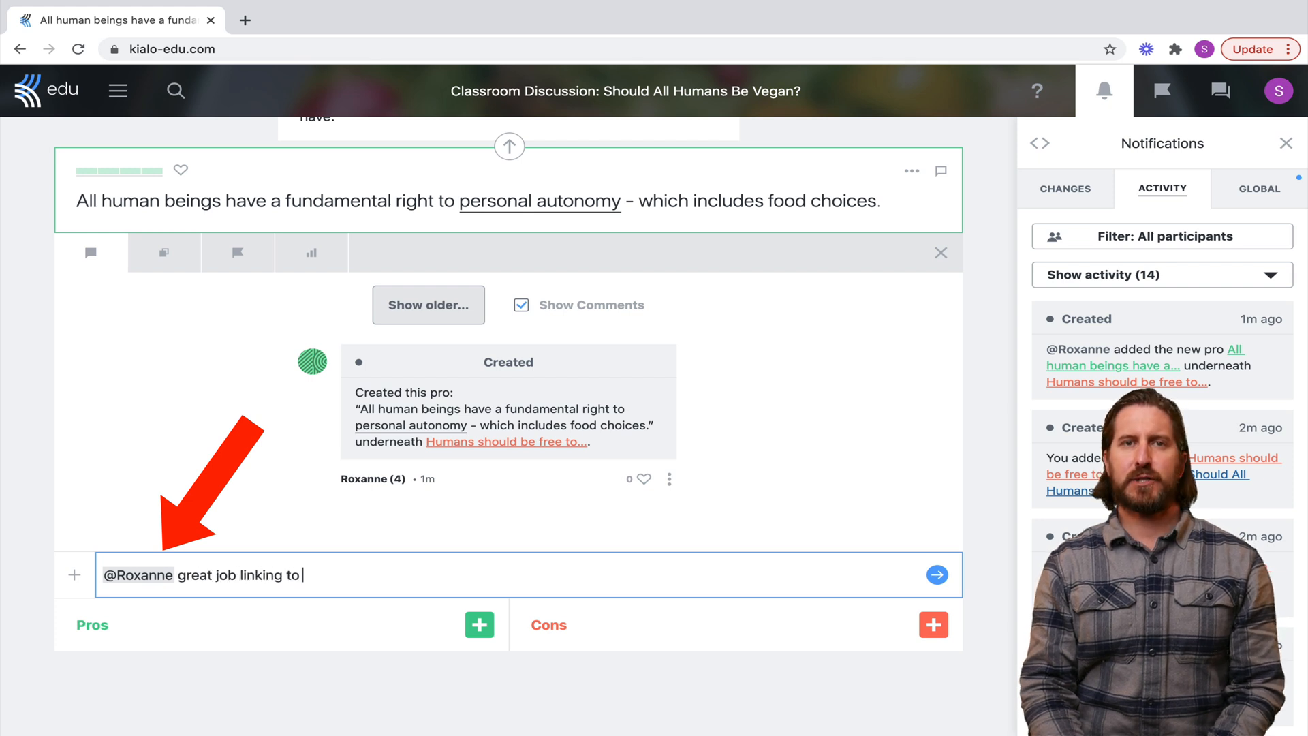
pyautogui.write(' your evidence!')
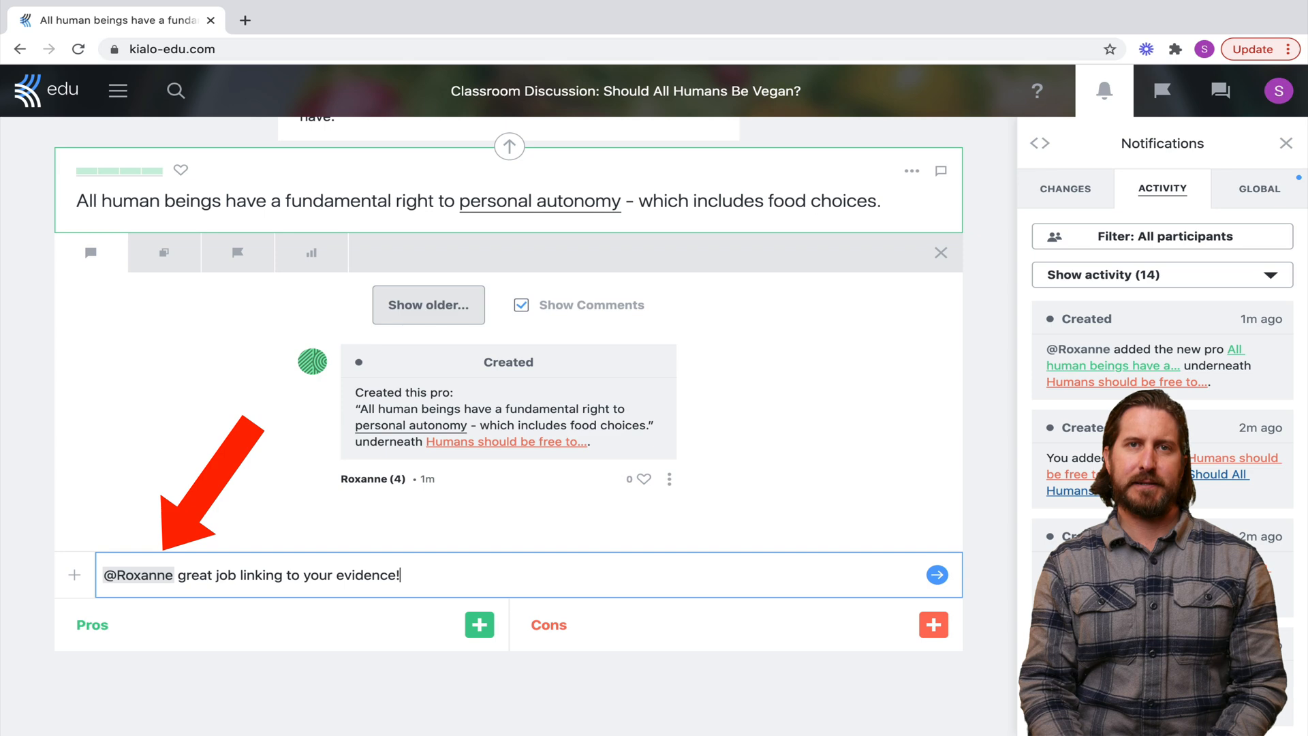
pyautogui.press('Return')
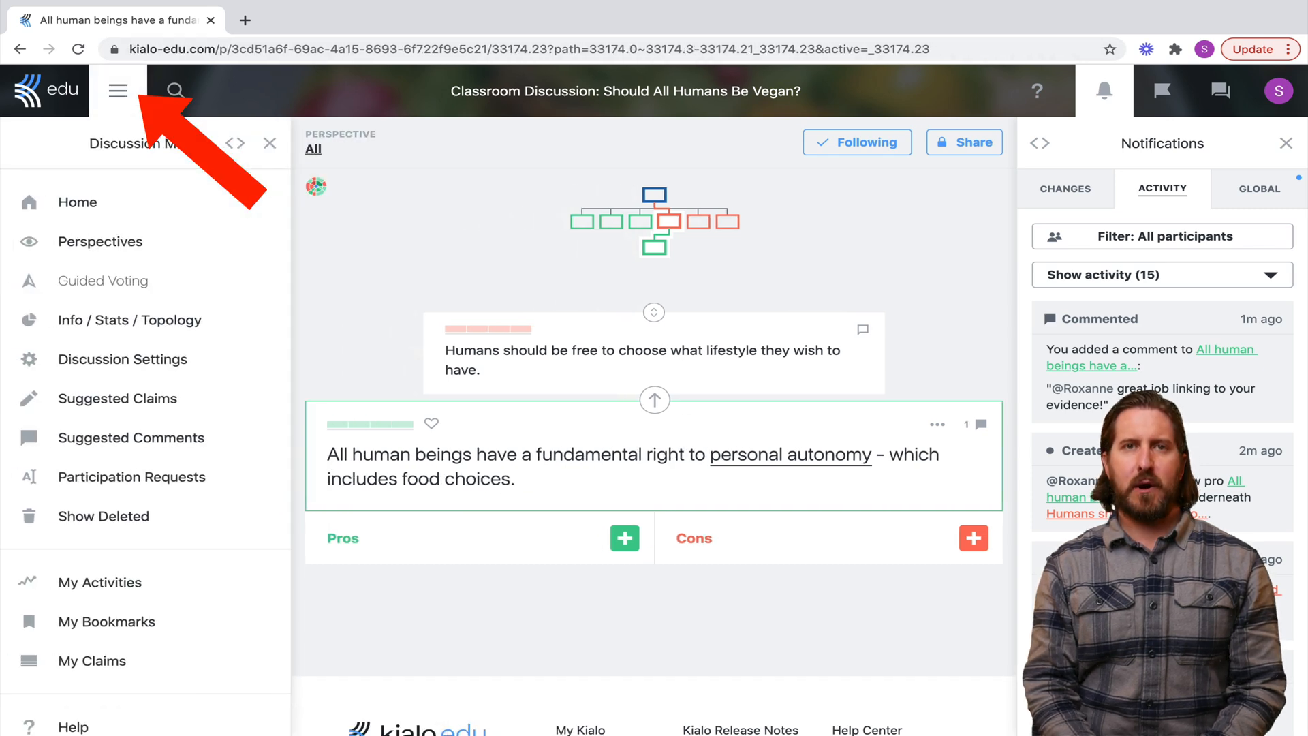
# Open the discussion settings and scroll down to the Discussion Options
pyautogui.click(123, 359)
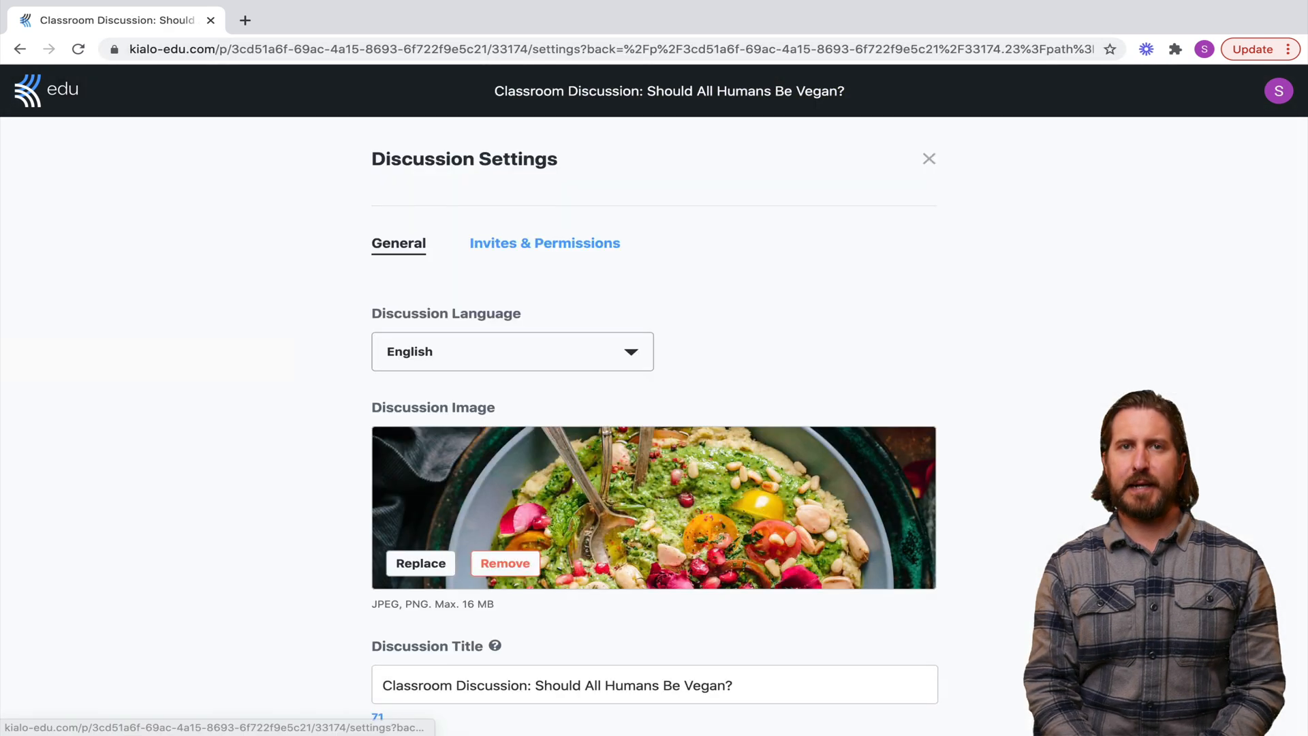
pyautogui.scroll(-6, 654, 423)
pyautogui.scroll(-9, 654, 422)
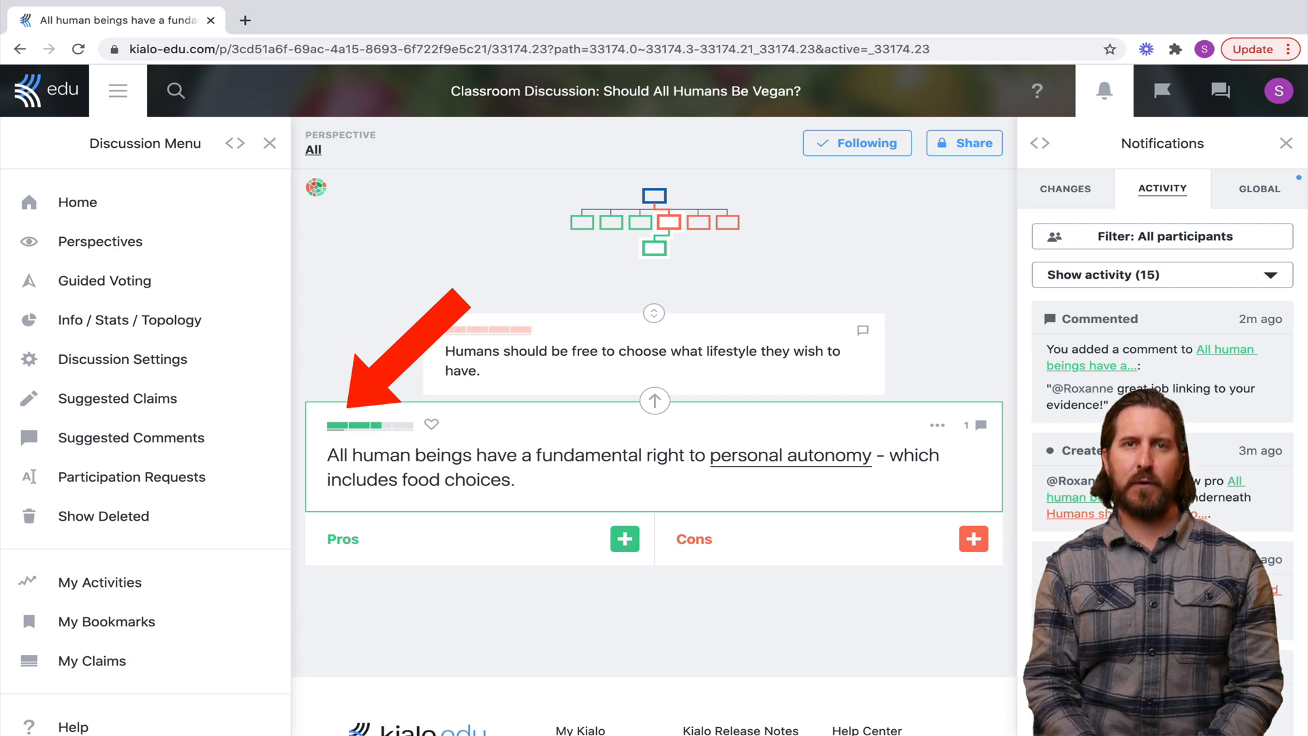
# Rate the personal-autonomy claim's impact and review its vote distribution histogram
pyautogui.click(355, 424)
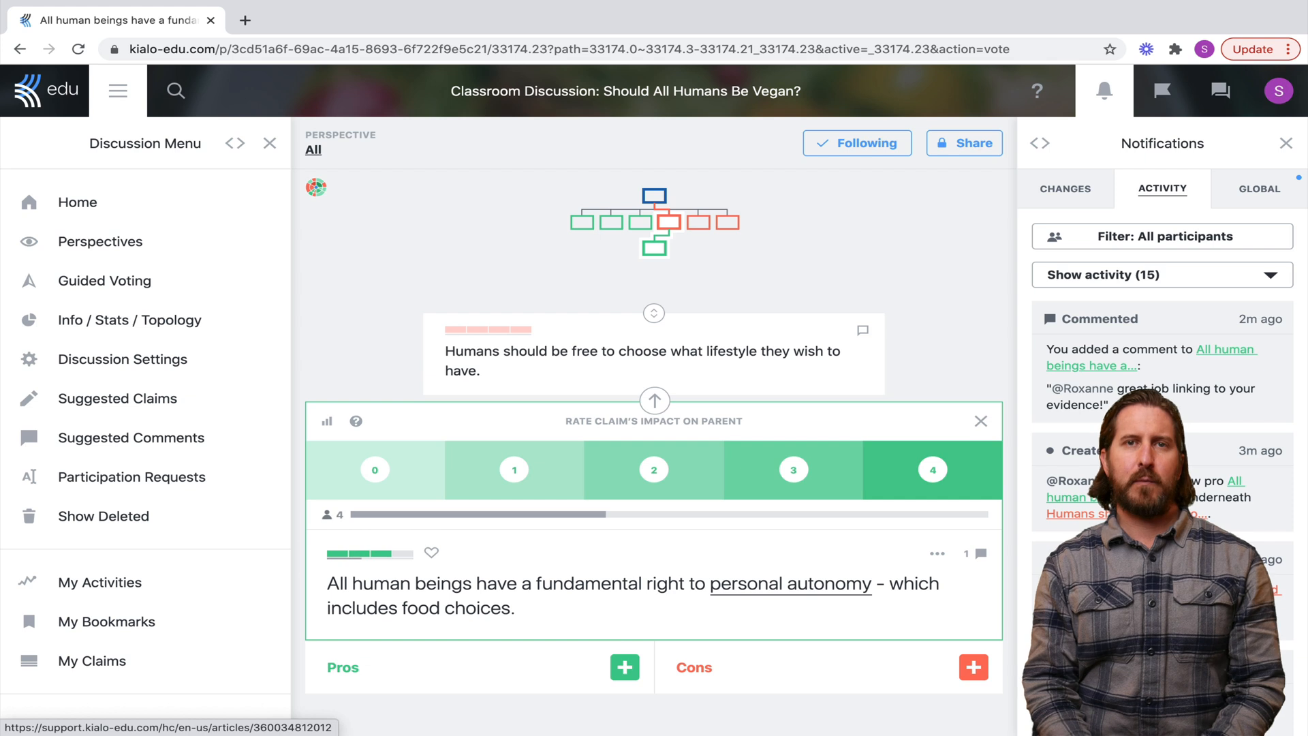
pyautogui.scroll(-1, 654, 422)
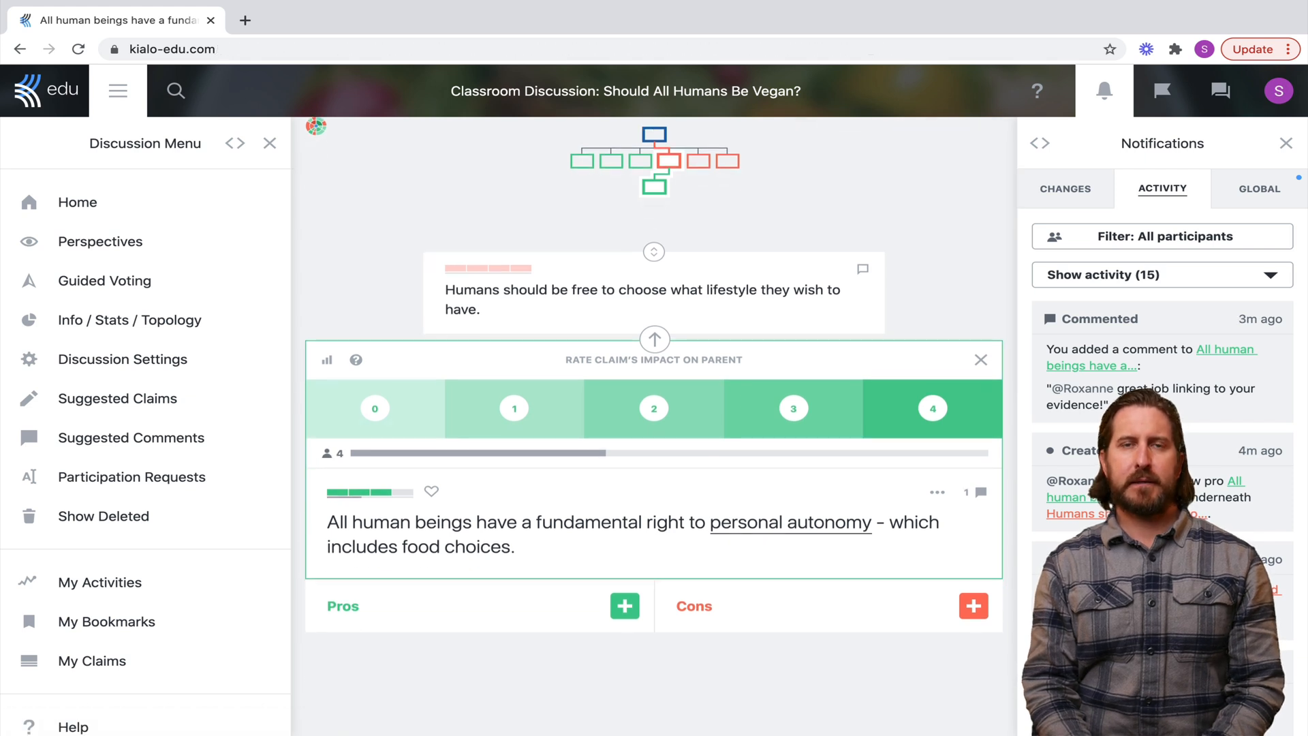
pyautogui.click(334, 453)
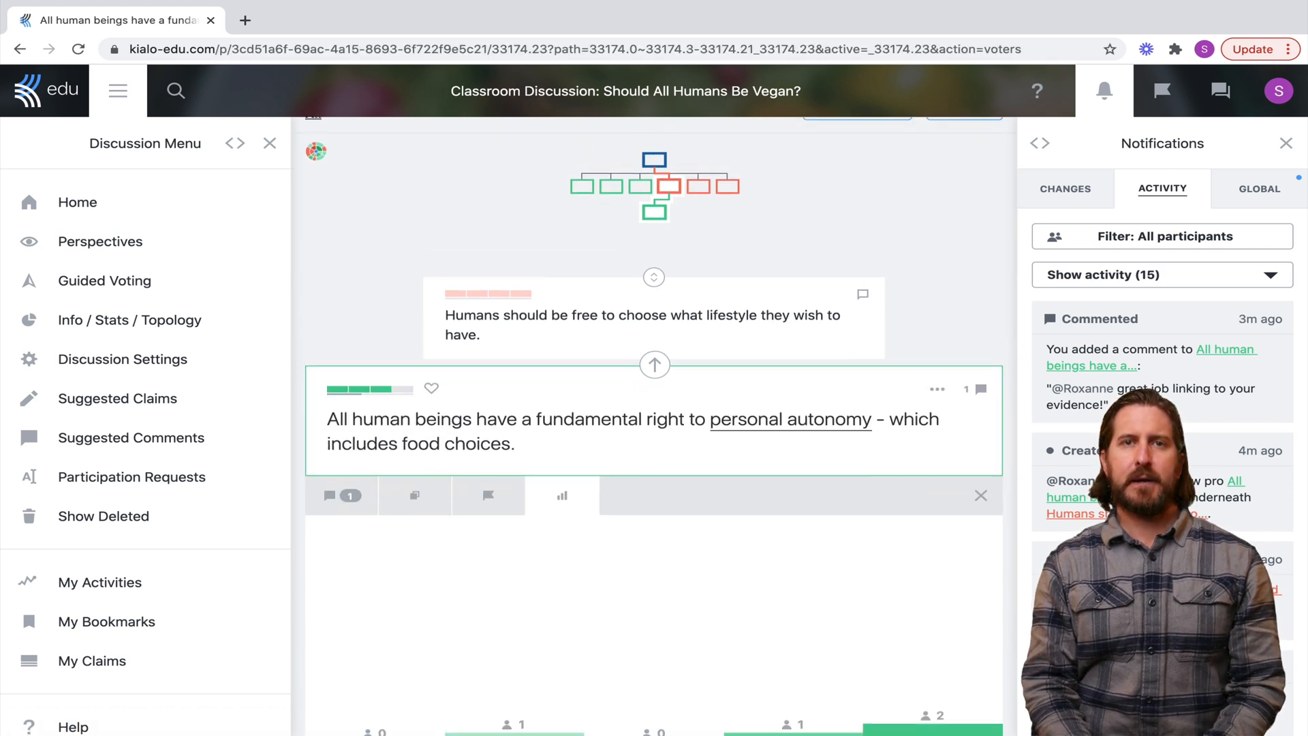
pyautogui.scroll(-1, 654, 422)
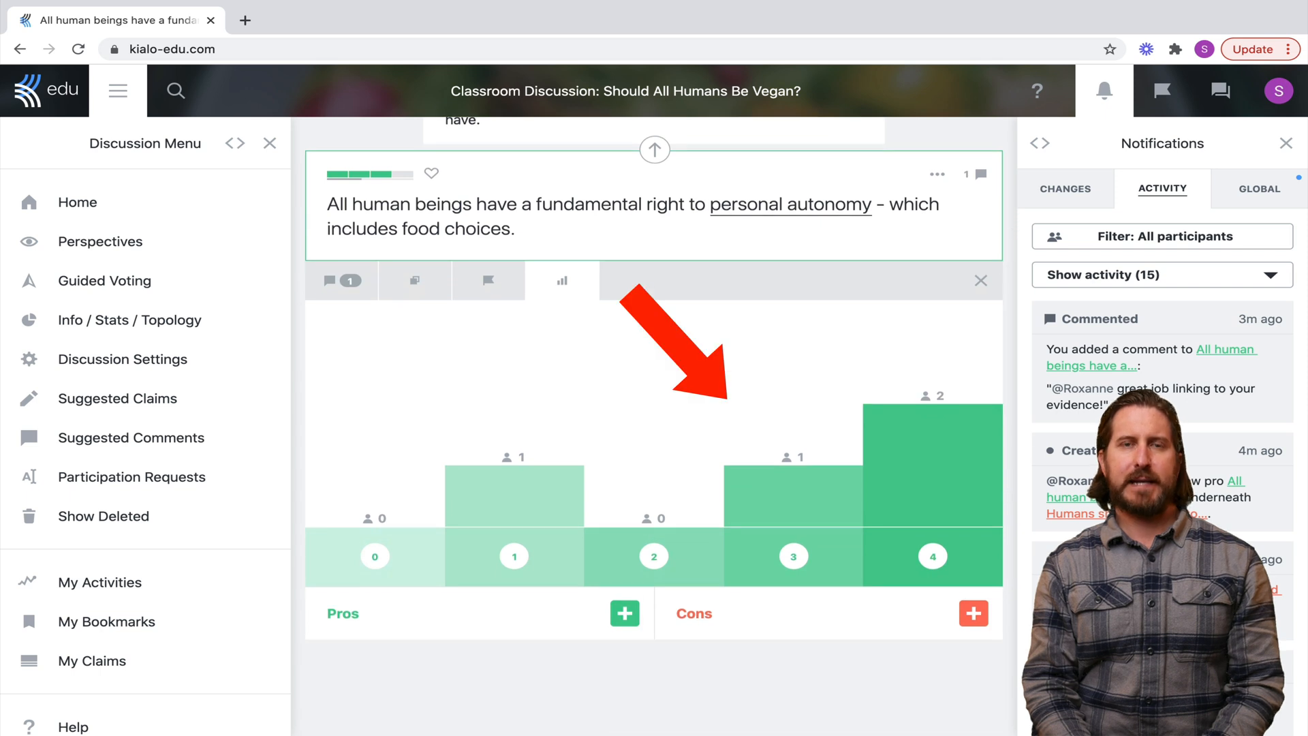
pyautogui.scroll(-1, 654, 422)
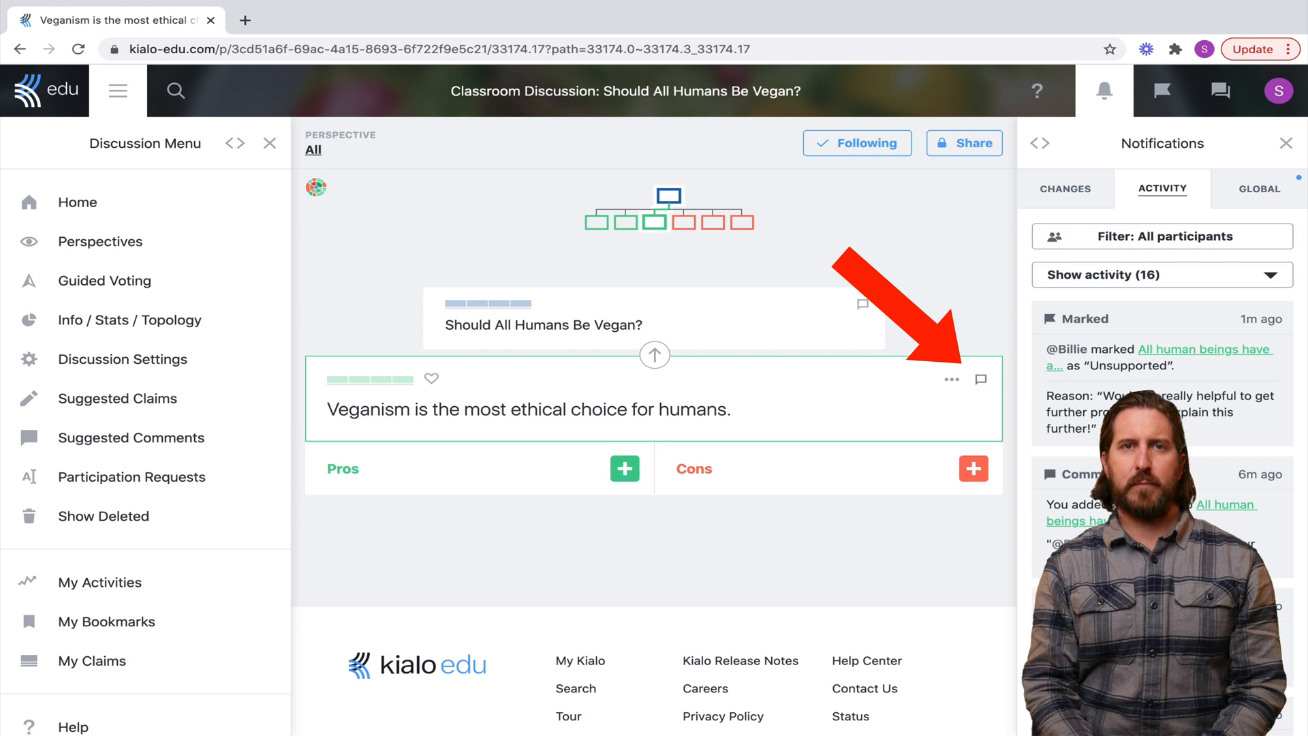
# Mark the ethical-choice claim Unsupported with reason 'Pros & cons needed to support this claim.'
pyautogui.click(981, 379)
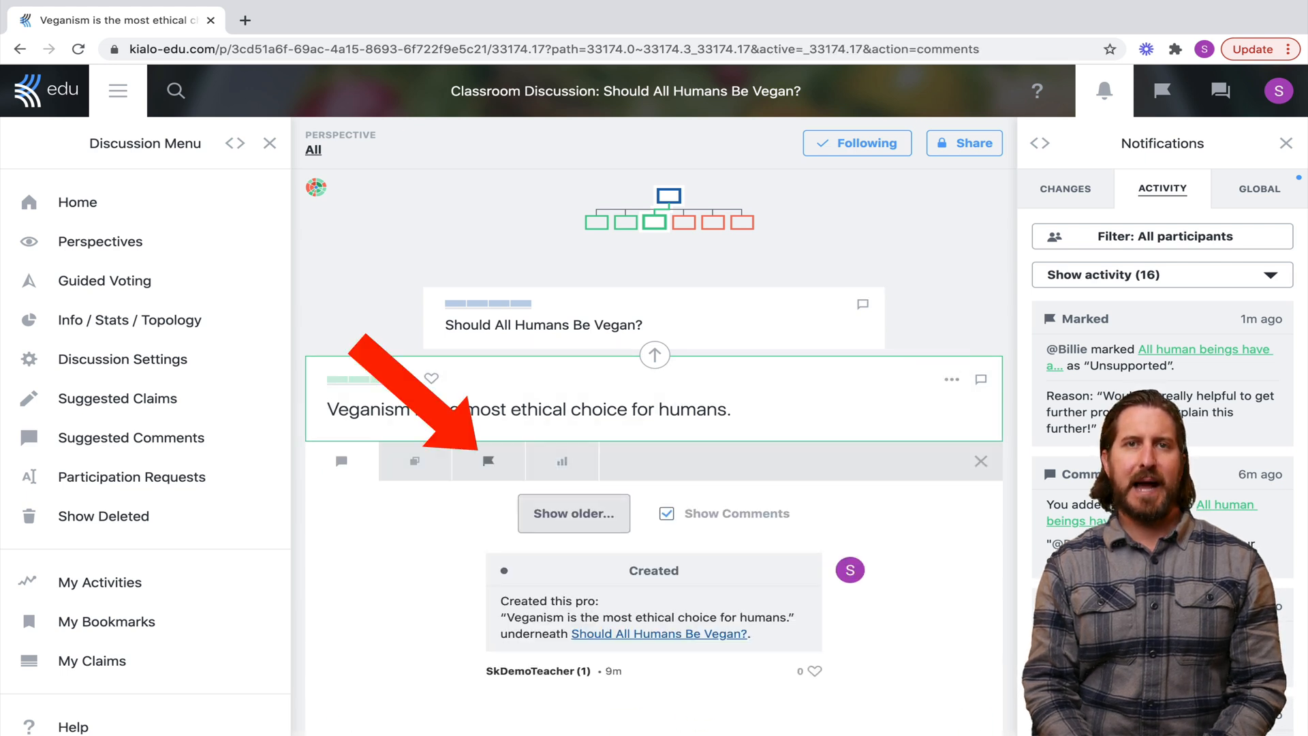
pyautogui.click(488, 461)
pyautogui.scroll(-4, 654, 422)
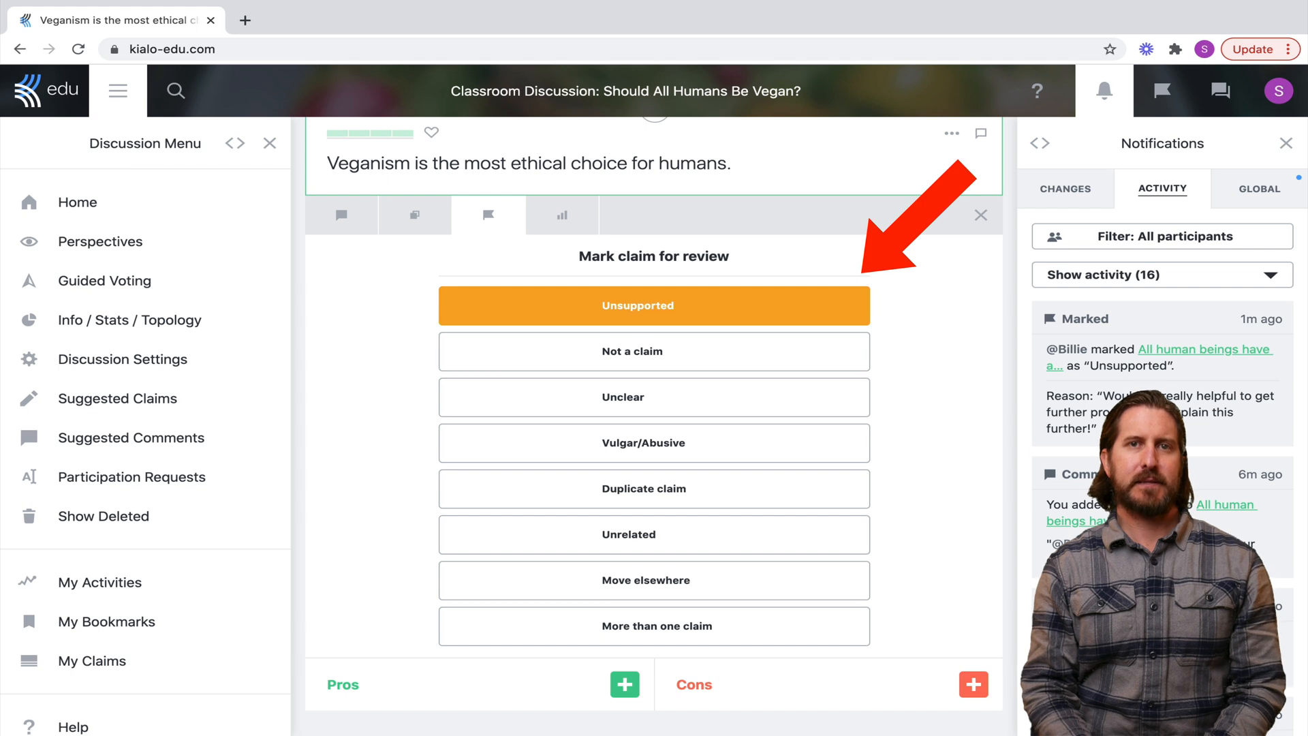
pyautogui.click(638, 305)
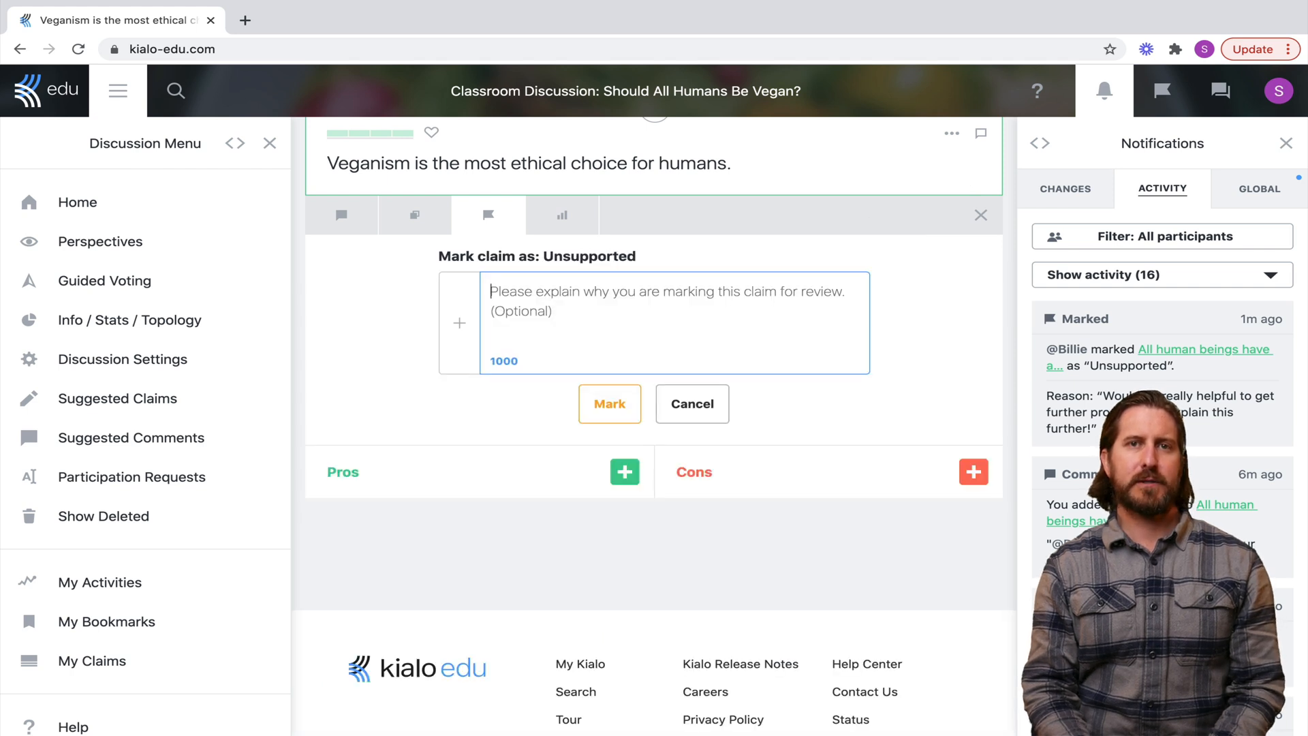
pyautogui.write('Pros')
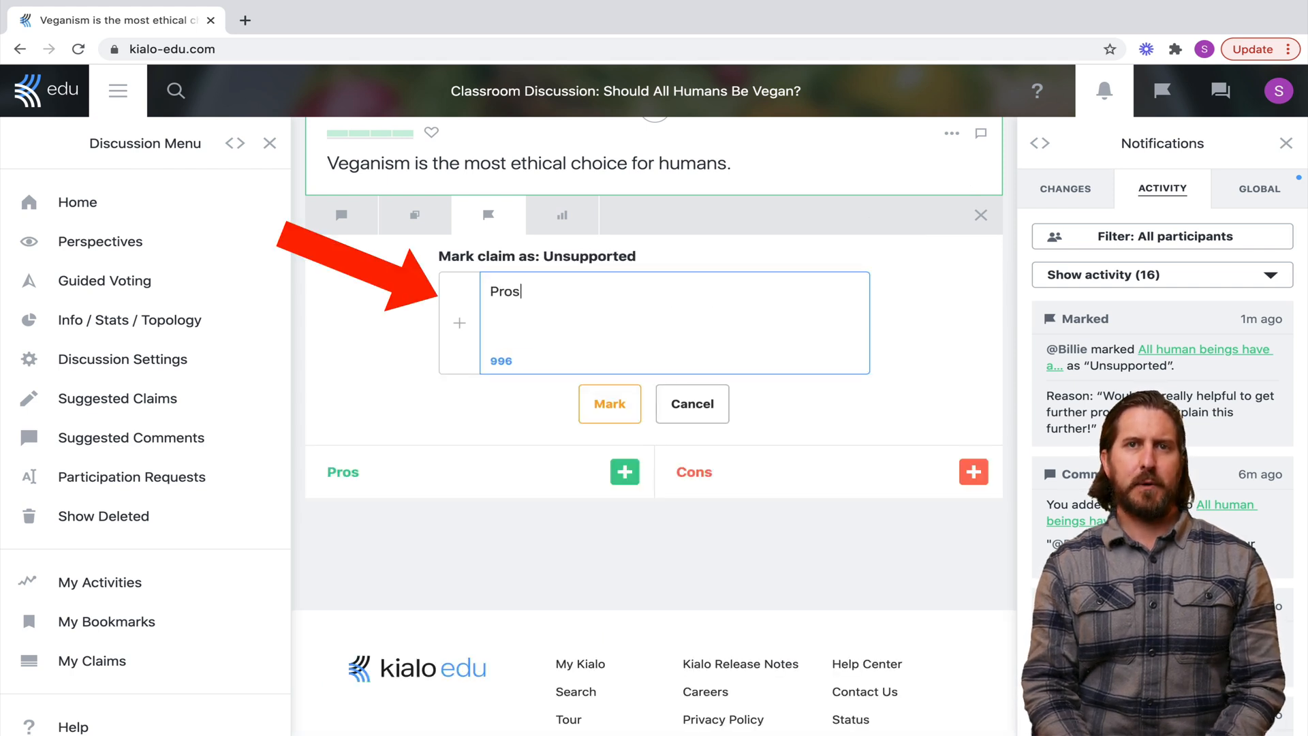
pyautogui.write(' & cons needed to suppor')
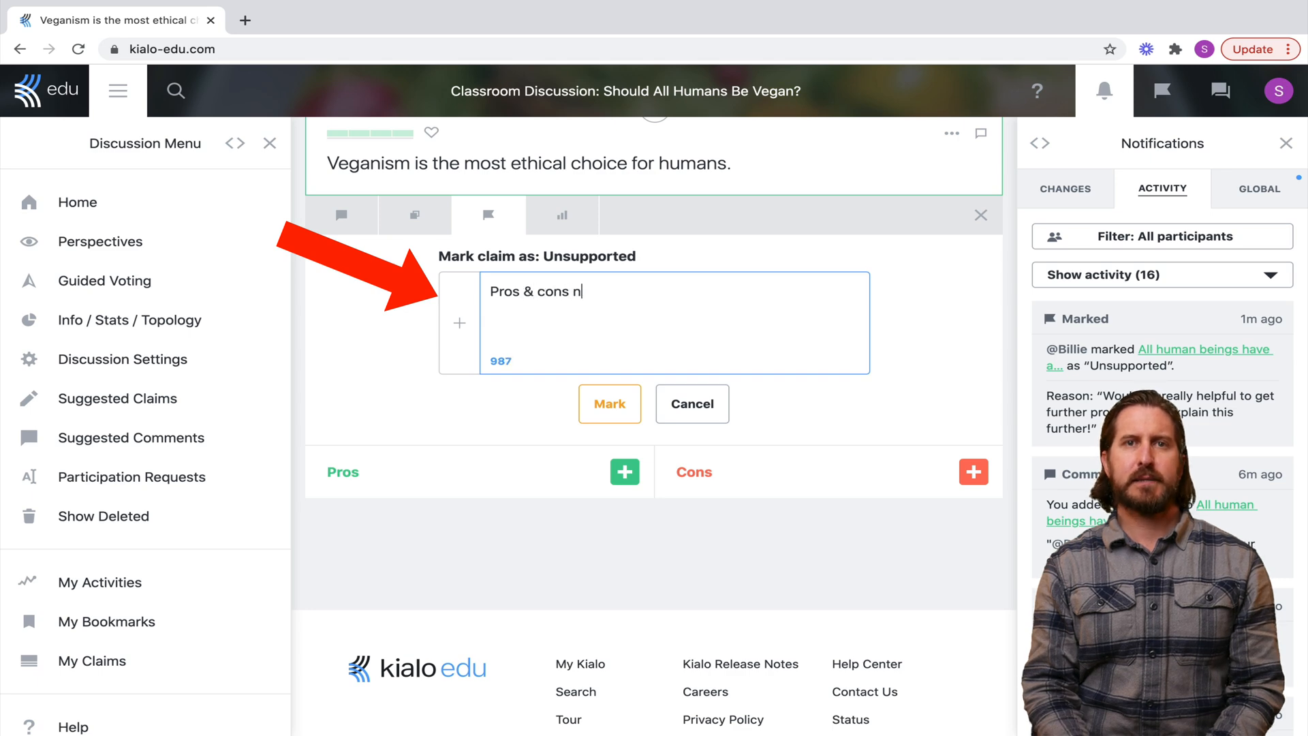
pyautogui.write('t this claim.')
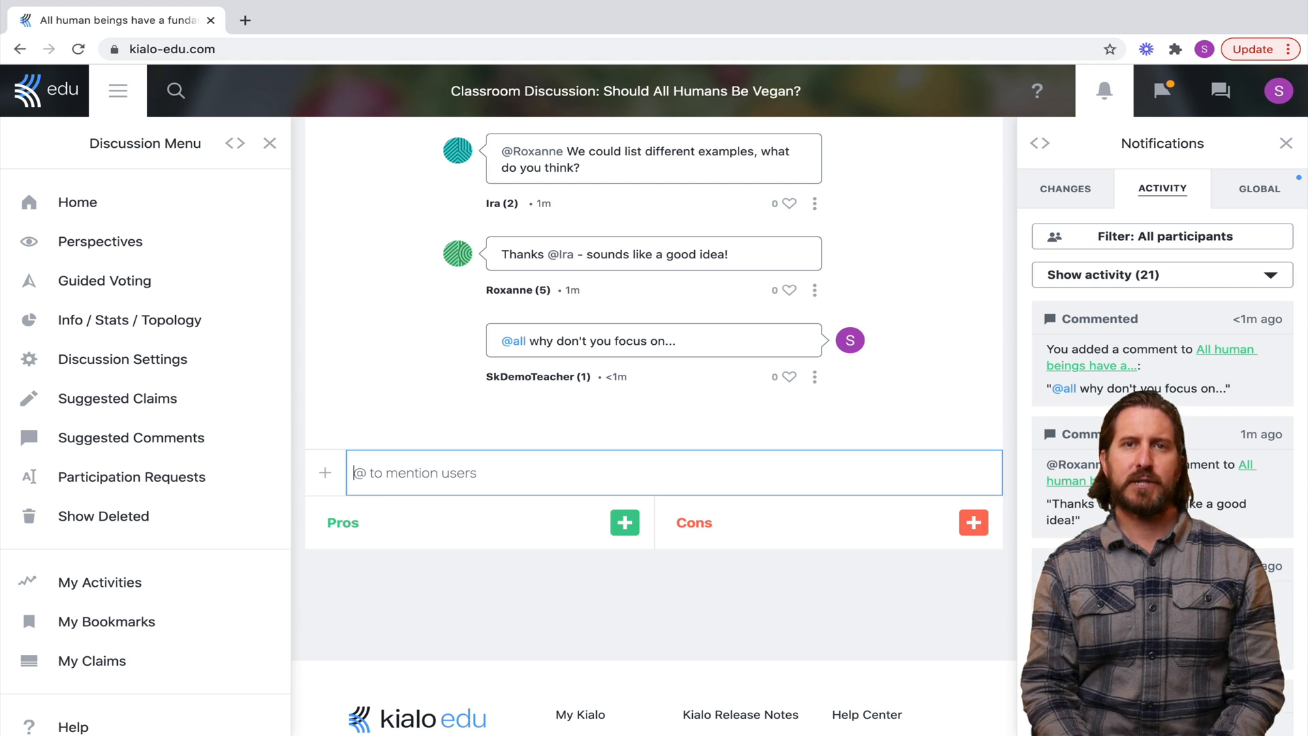
pyautogui.write('@')
pyautogui.press('Down')
pyautogui.press('Down')
pyautogui.press('Down')
pyautogui.press('Down')
pyautogui.press('Down')
pyautogui.press('Down')
pyautogui.press('Down')
pyautogui.press('Return')
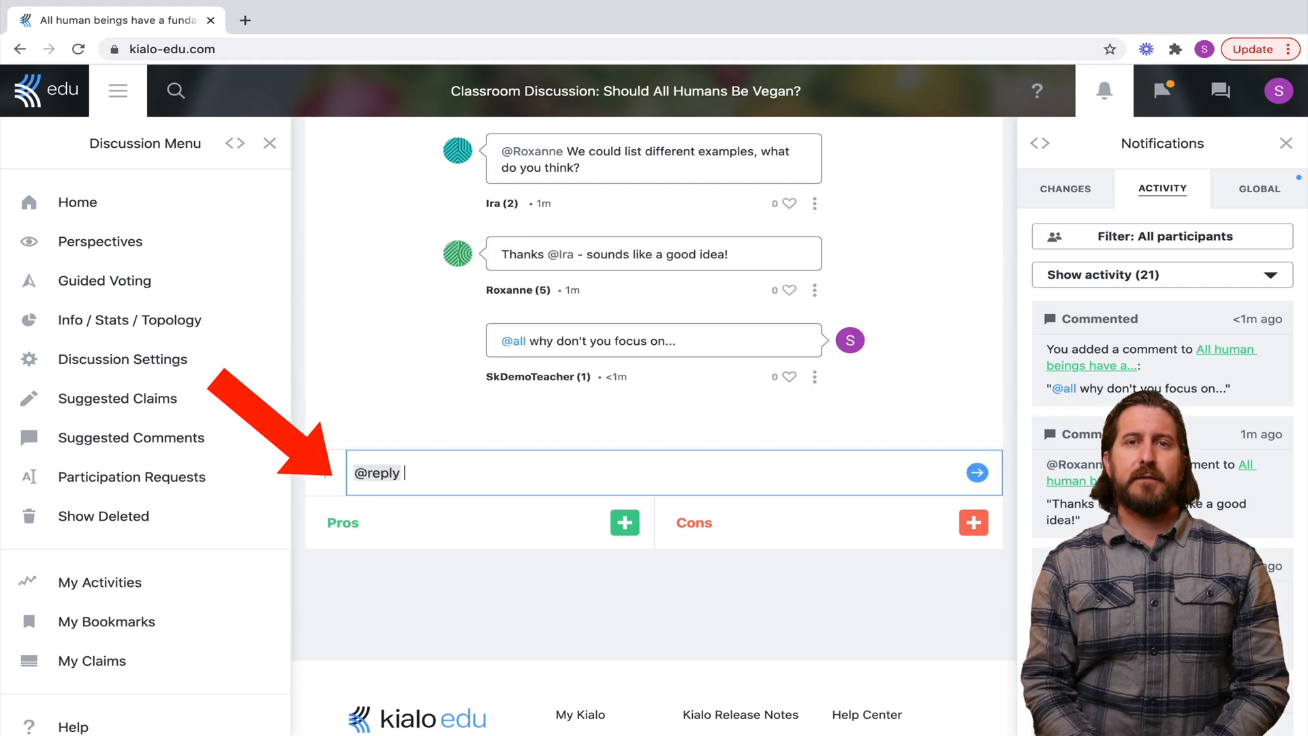
pyautogui.write('I agree, adding examples would be a goo')
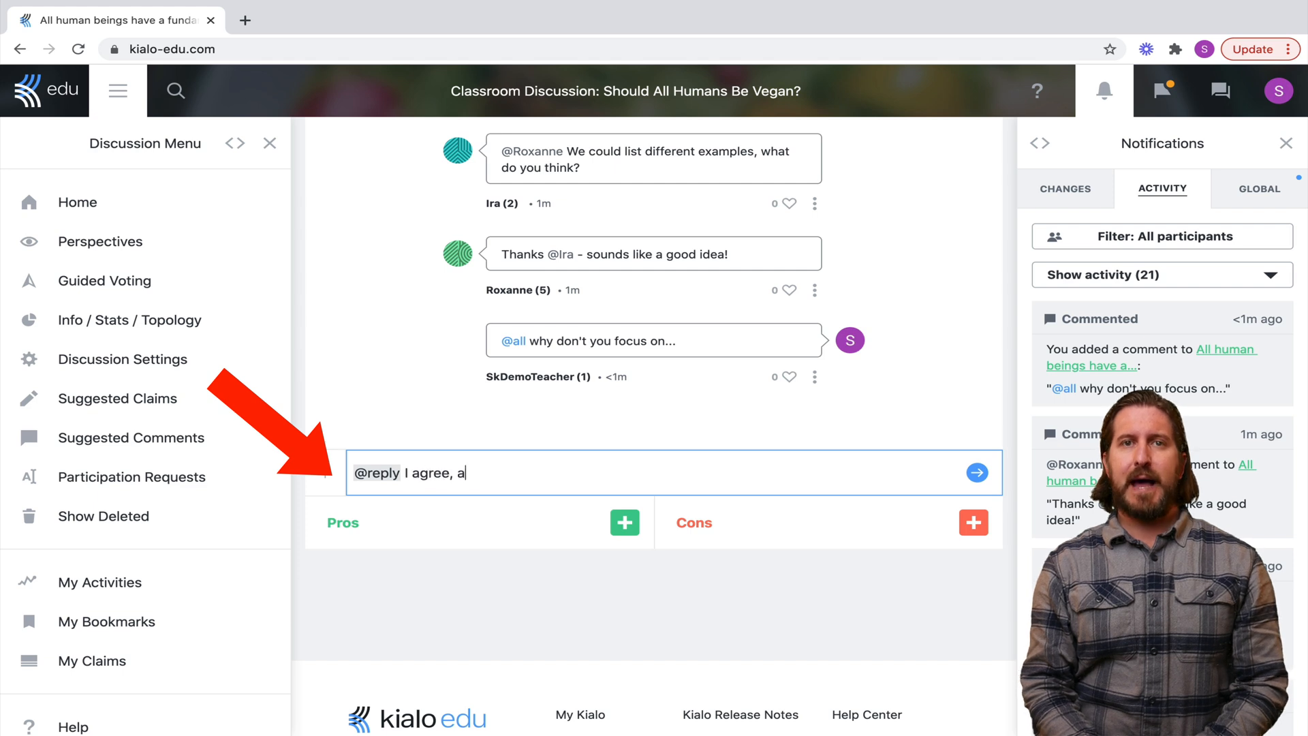
pyautogui.write('d idea!')
pyautogui.press('Return')
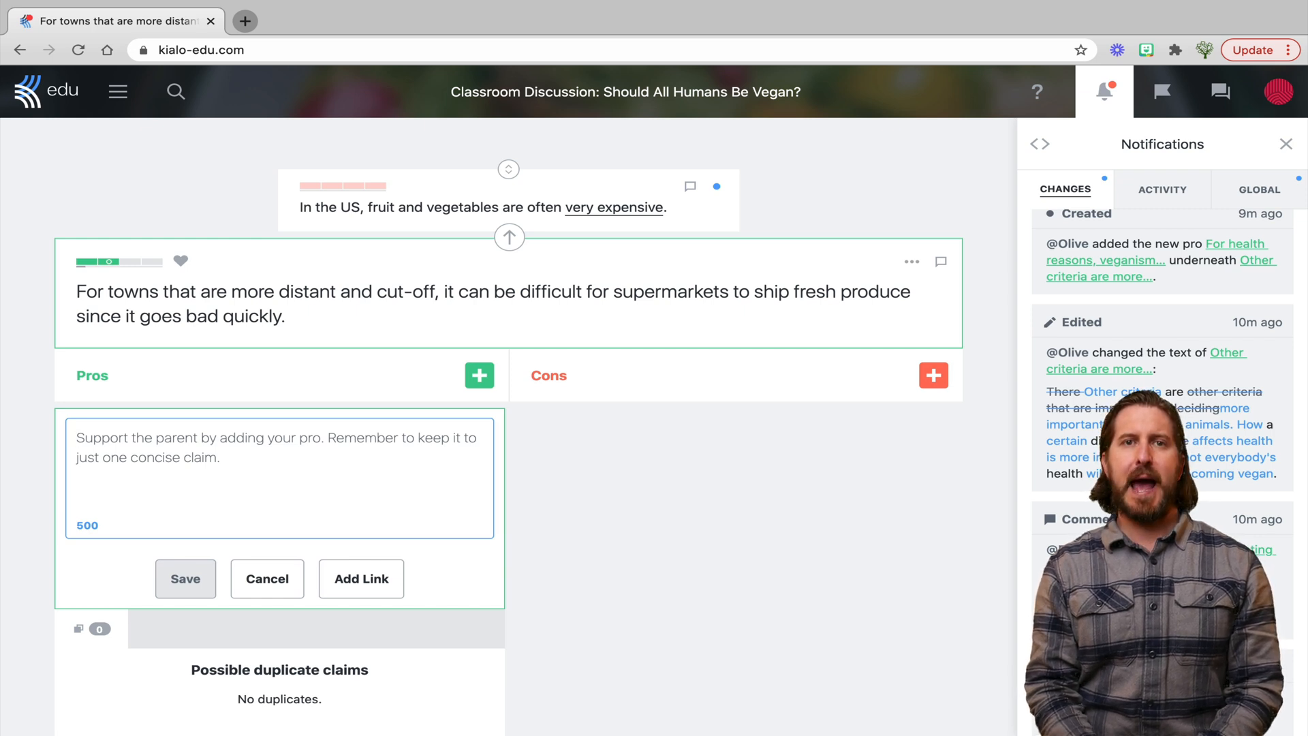
# Draft the pro 'A vegan diet is harmful', review its possible duplicate claims, then show the activity feed
pyautogui.write('A vegan diet is ')
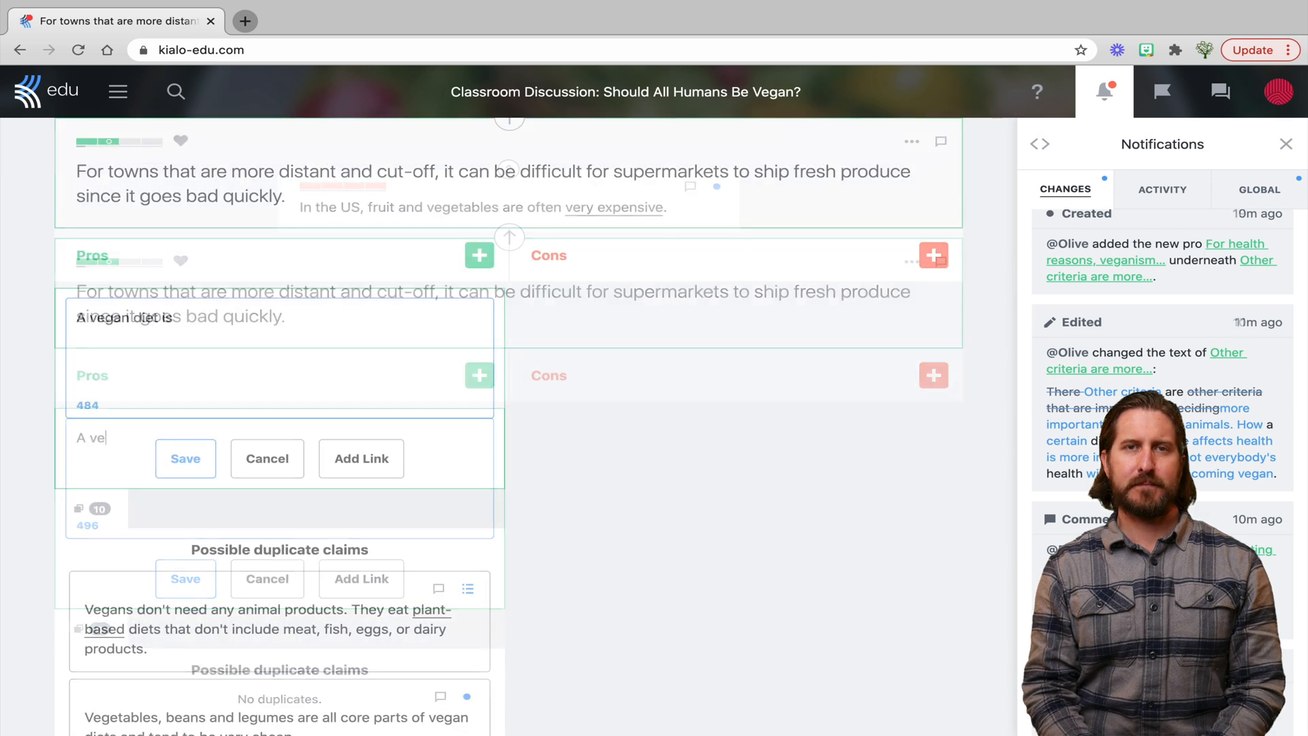
pyautogui.write('harmful')
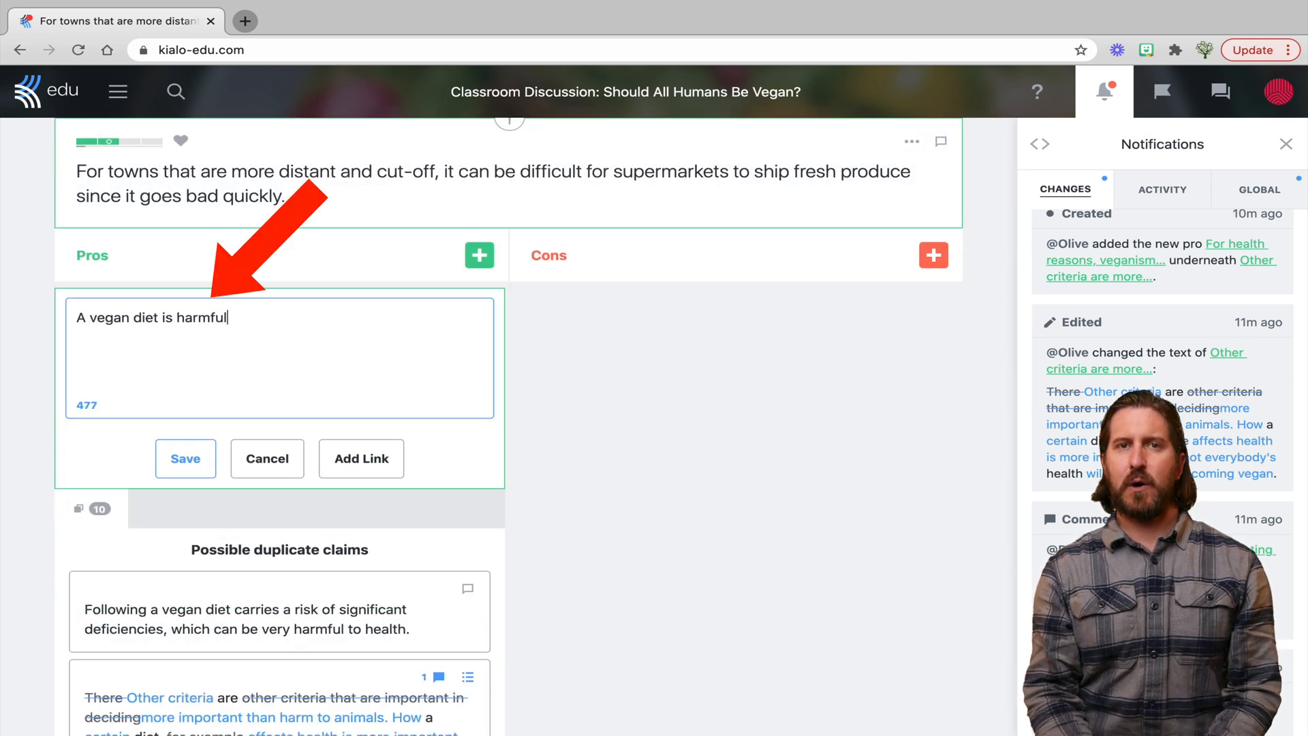
pyautogui.scroll(-3, 508, 422)
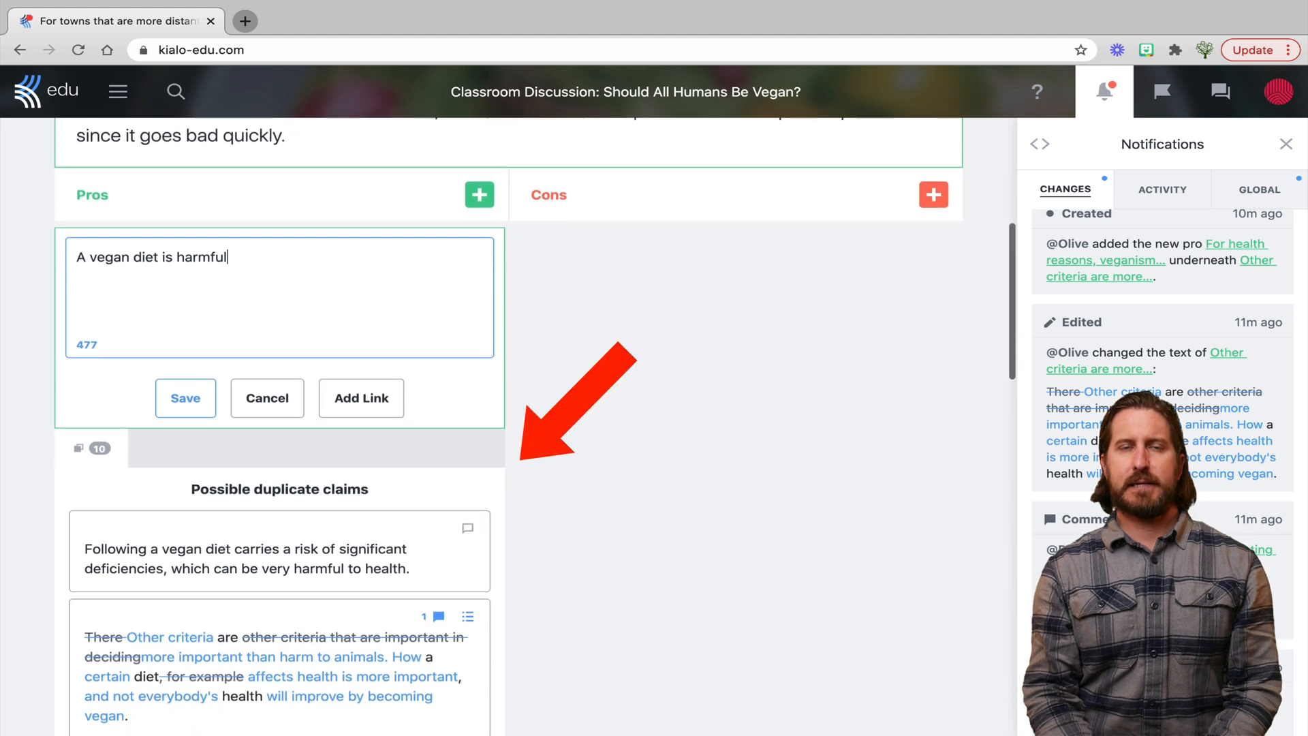
pyautogui.scroll(-3, 507, 423)
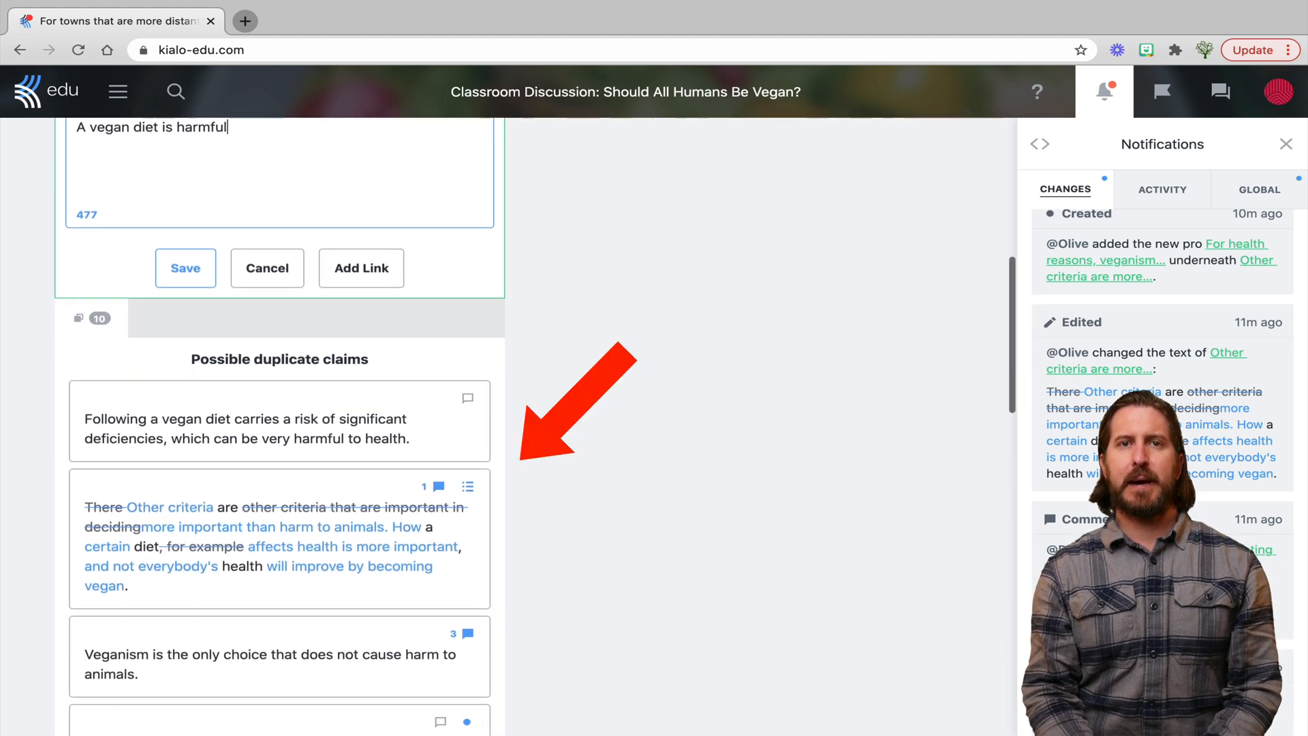
pyautogui.scroll(-3, 508, 423)
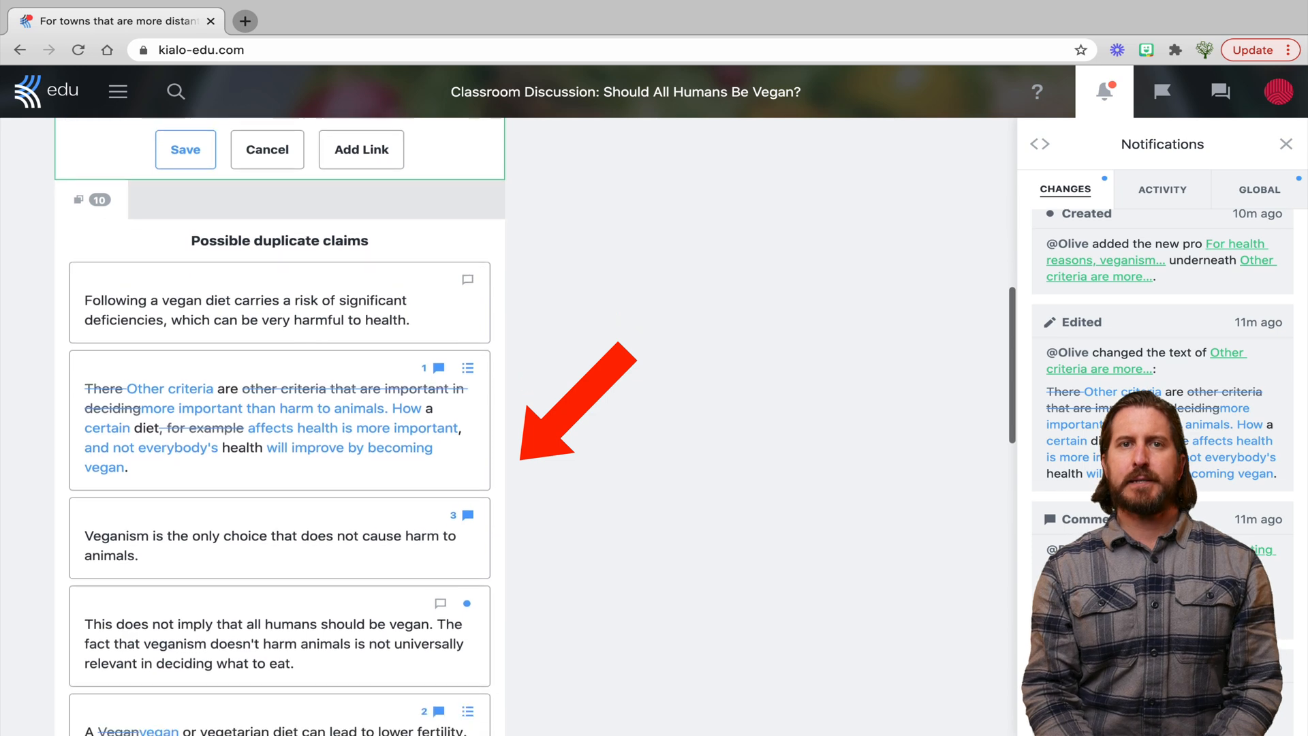
pyautogui.scroll(-3, 279, 425)
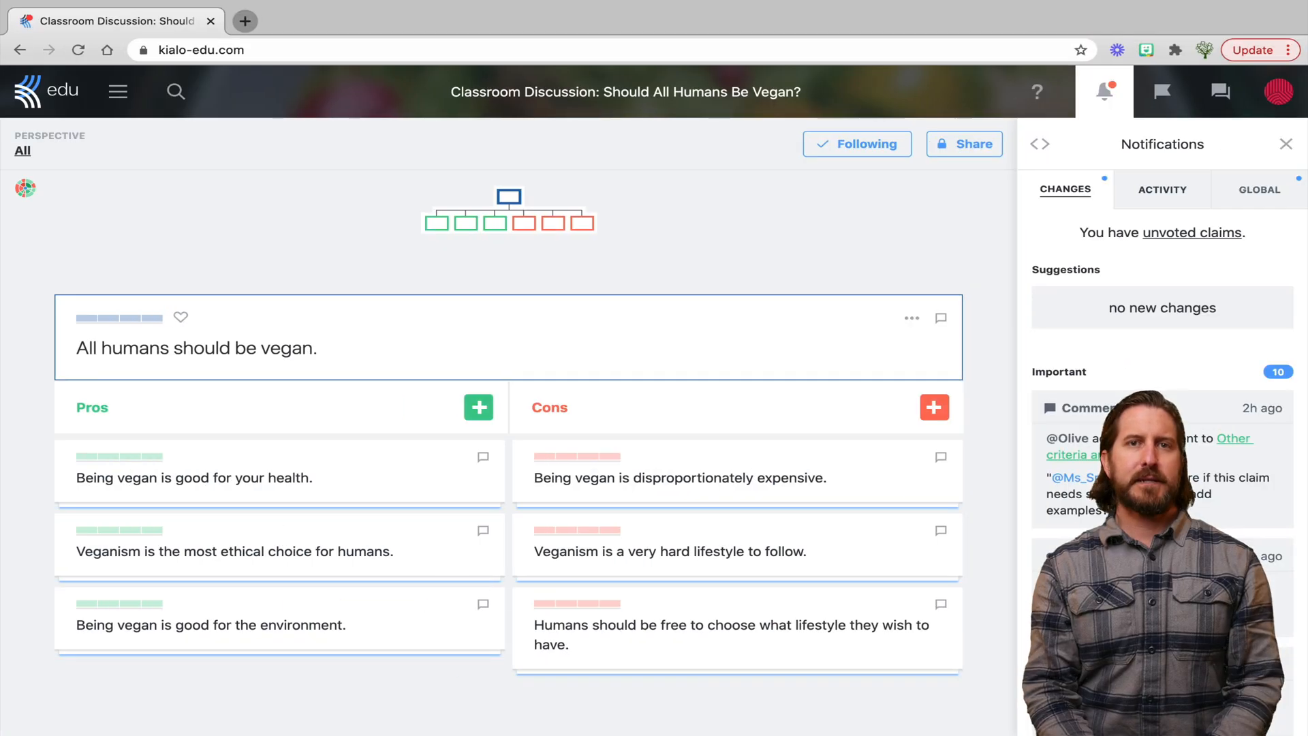
pyautogui.click(1162, 189)
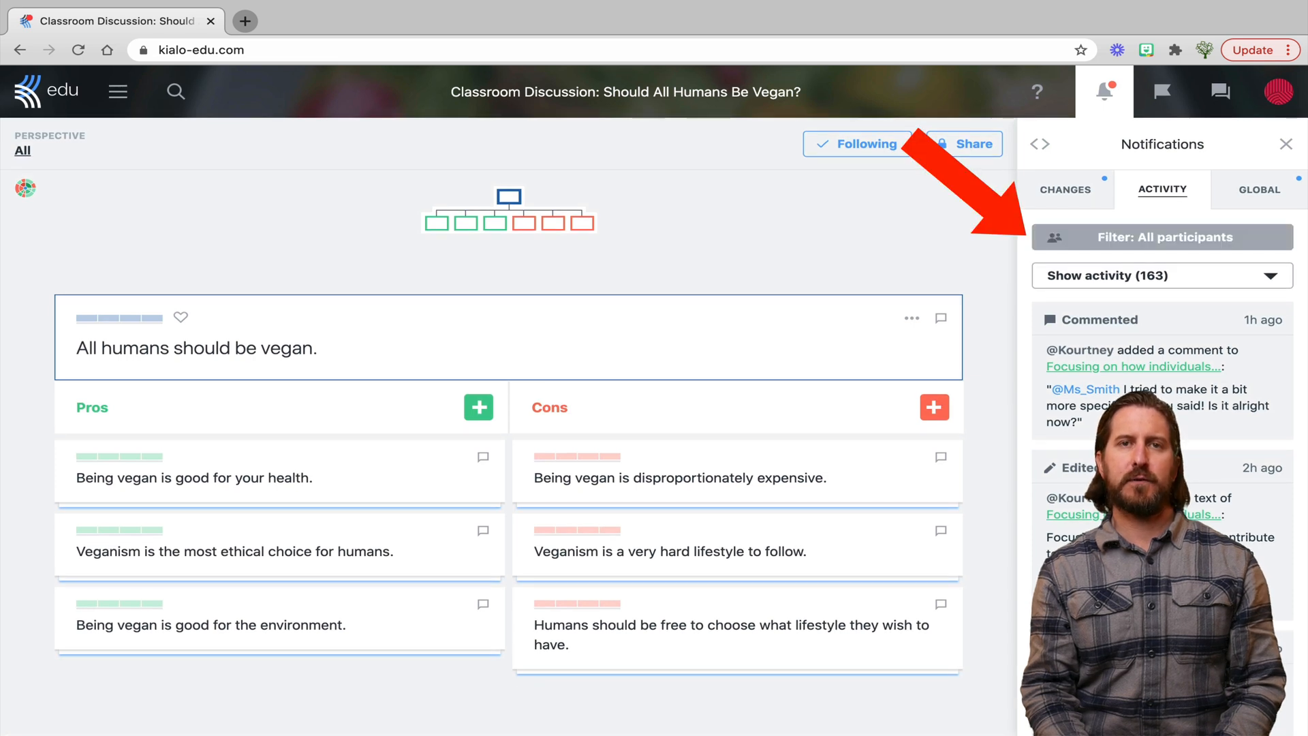
# Filter the activity feed to a single participant's 14 activities and bring up the Discussion Menu
pyautogui.click(1162, 237)
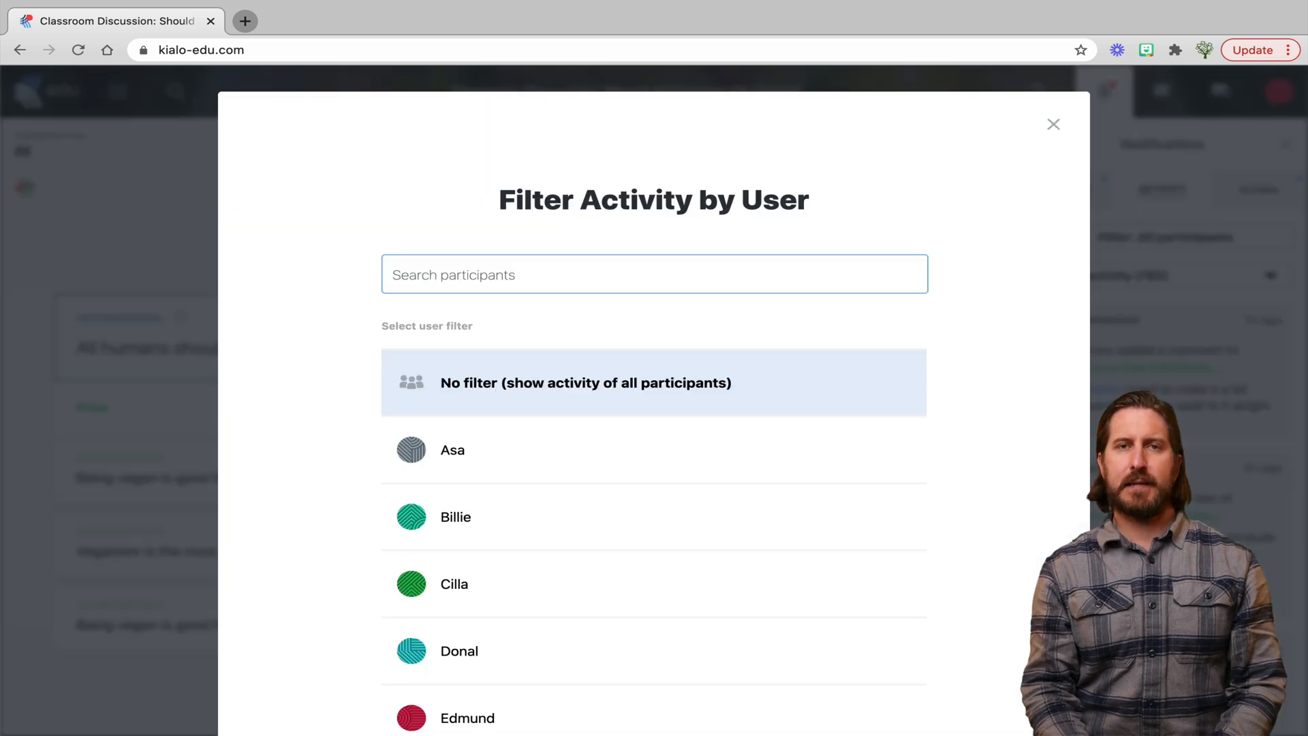
pyautogui.scroll(-2, 653, 545)
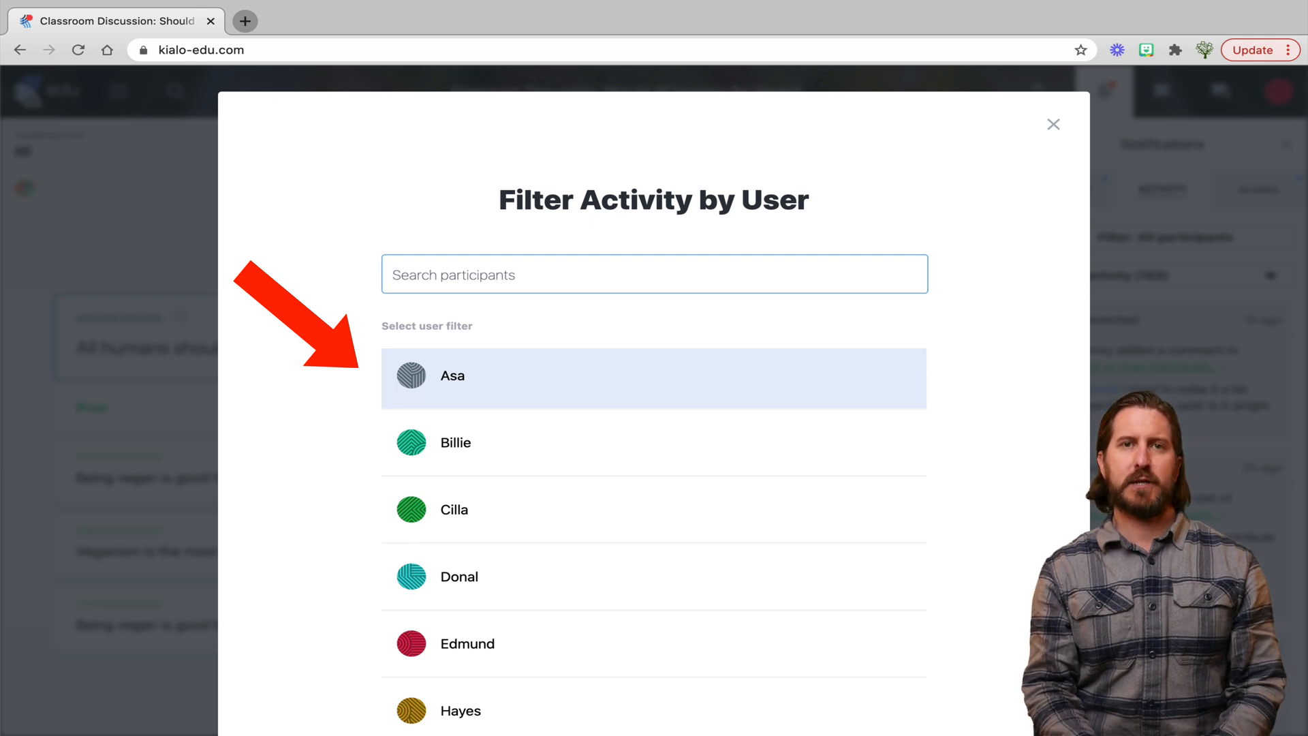
pyautogui.click(653, 378)
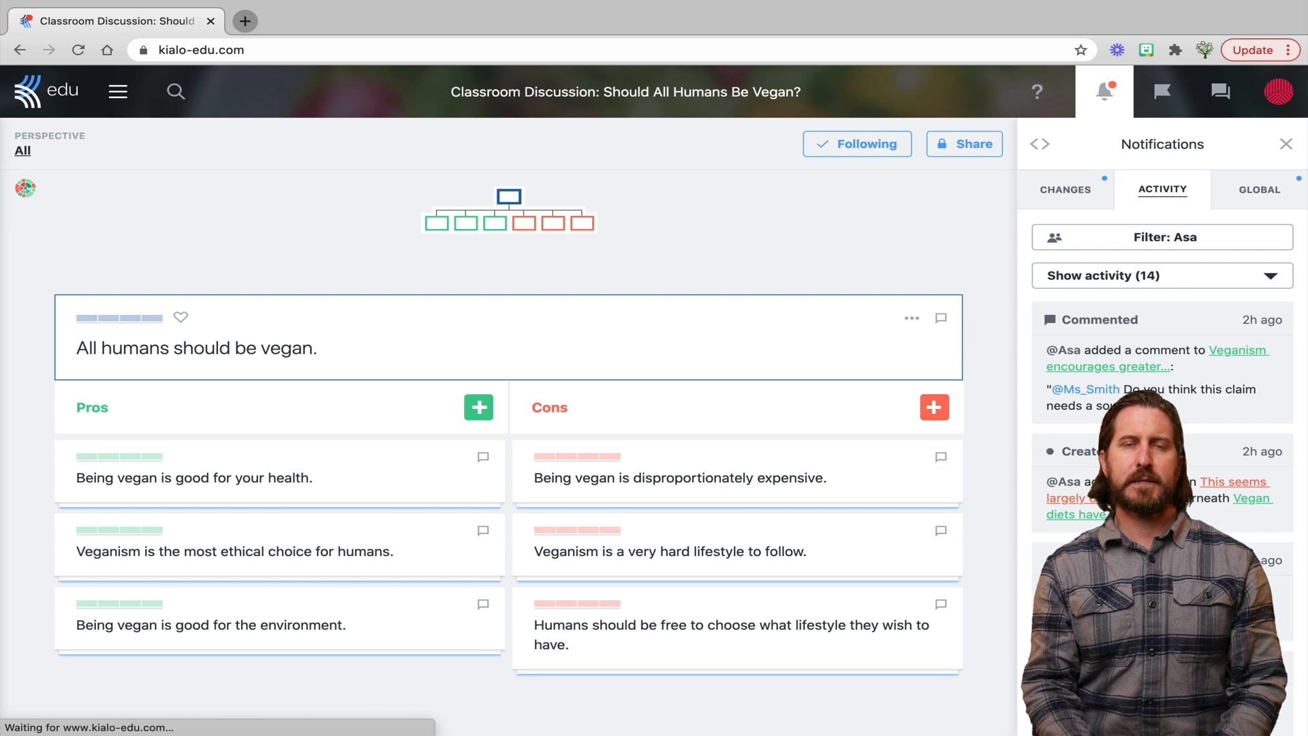
pyautogui.click(118, 91)
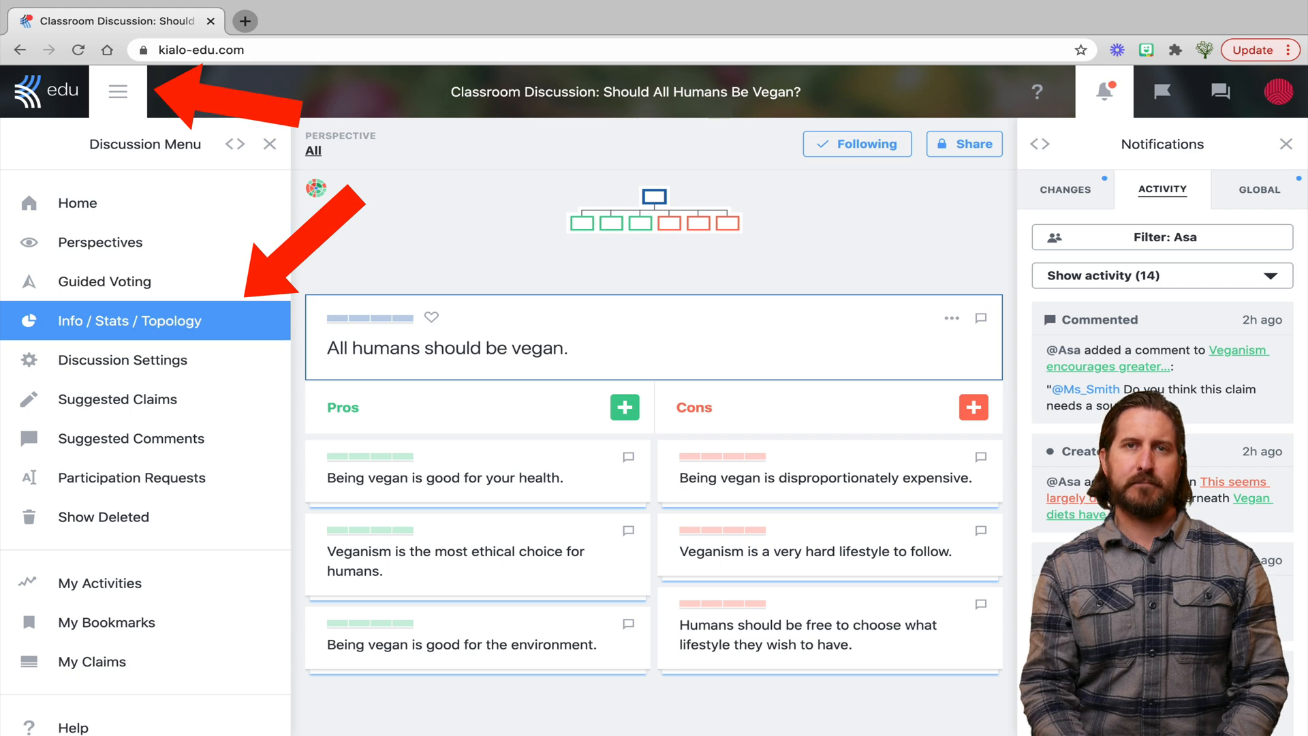
# Scroll the Info / Stats / Topology popup to the topology chart and participant table (top: 11 claims, 16 contributions)
pyautogui.scroll(-7, 654, 400)
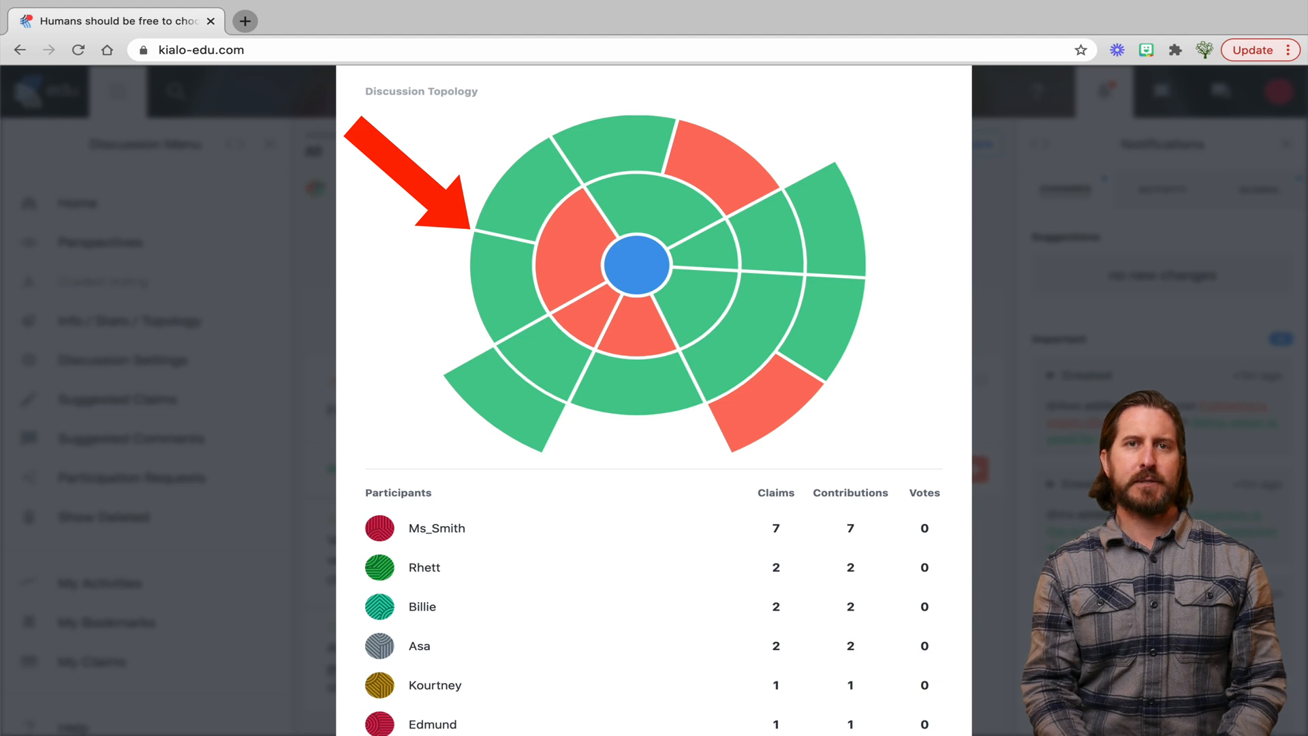
pyautogui.moveTo(752, 230)
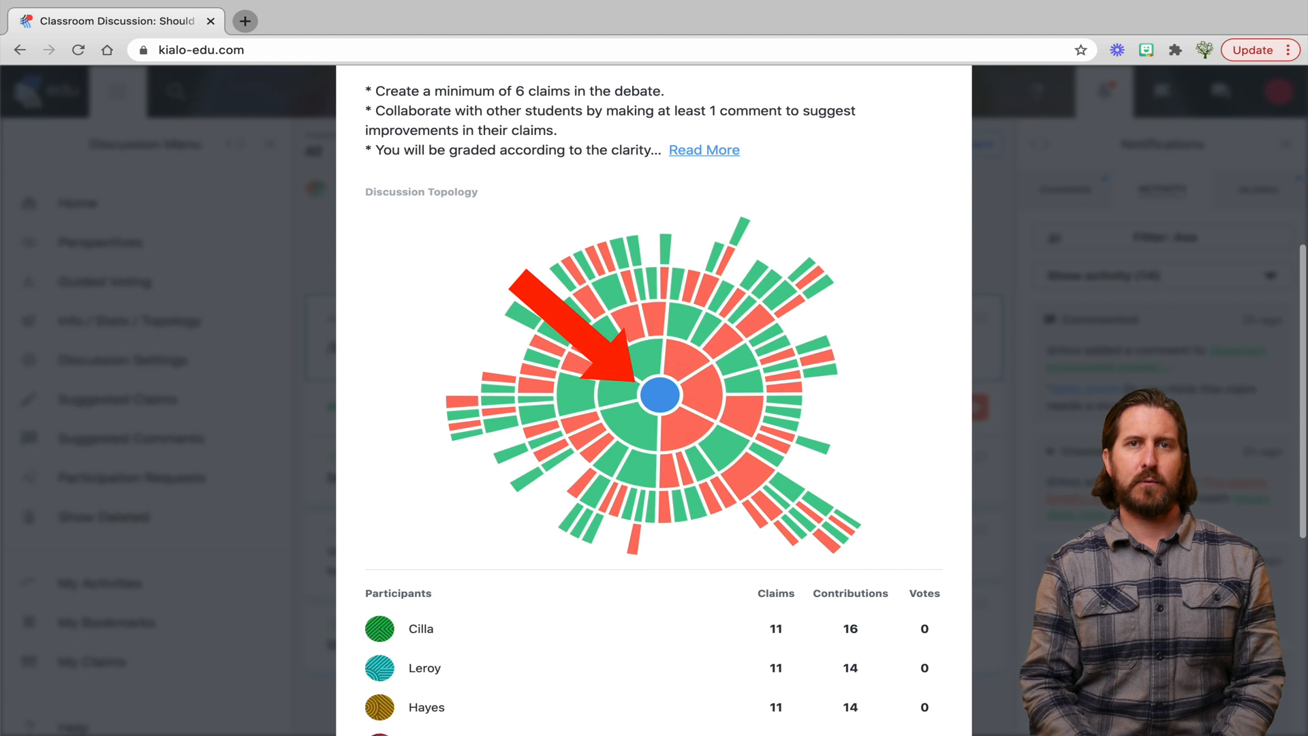
pyautogui.scroll(-5, 654, 400)
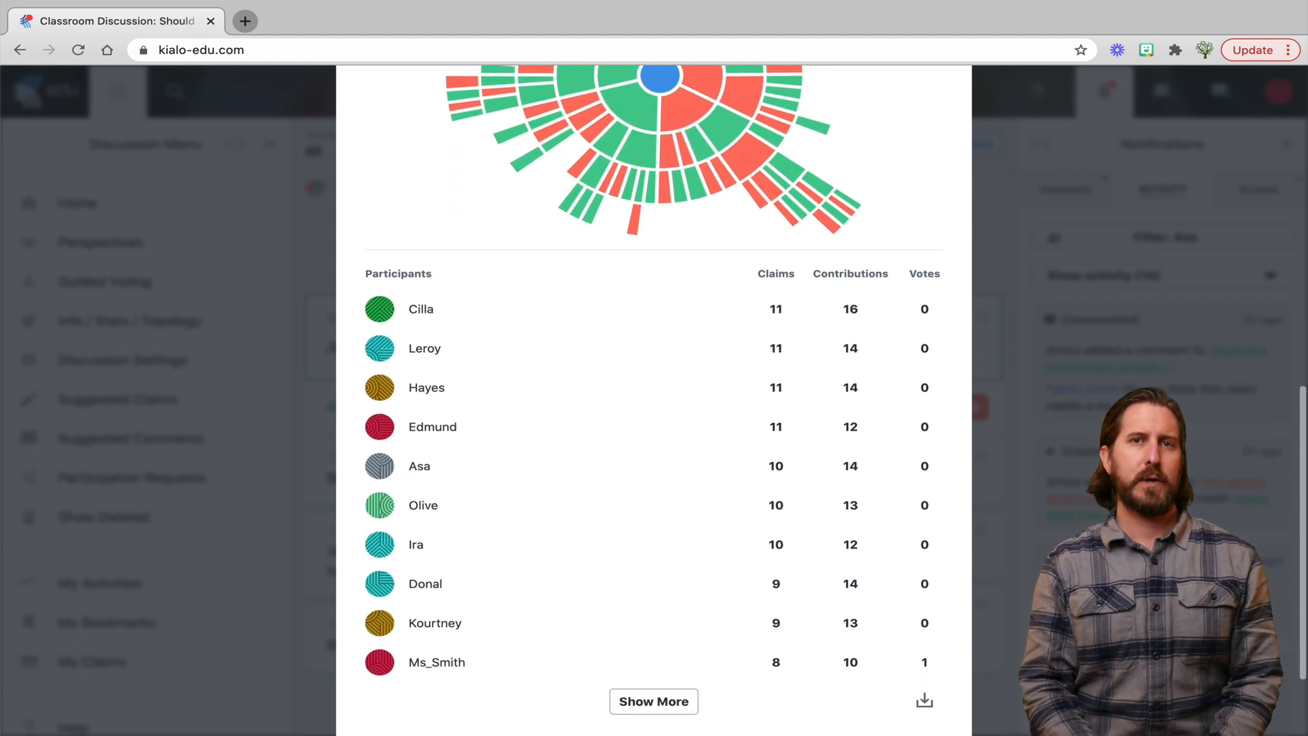